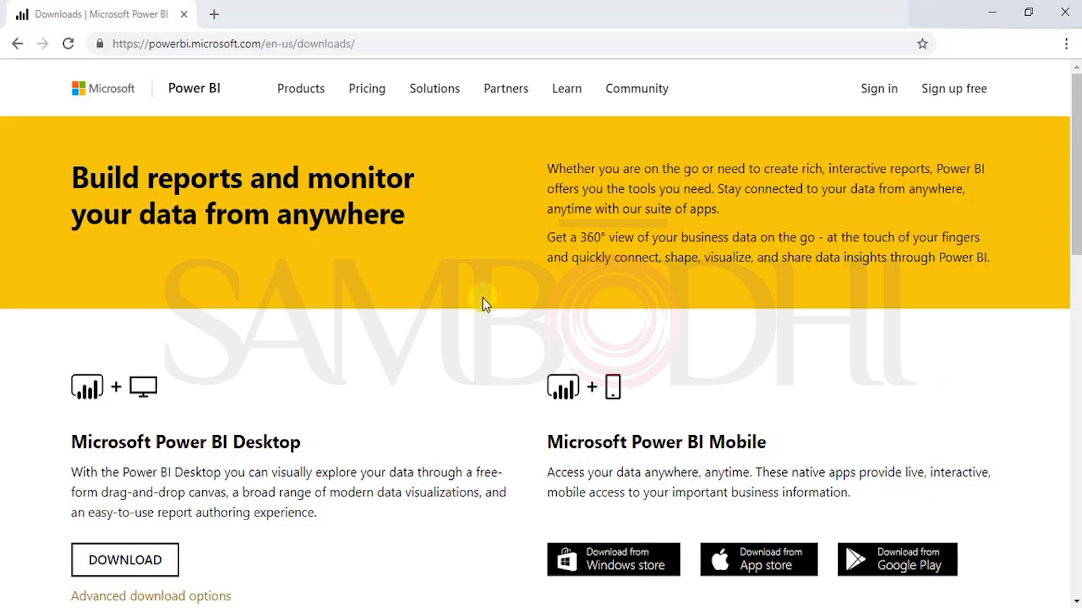
# Step: Read through the Microsoft Power BI Desktop heading and description on the downloads page
pyautogui.click(380, 44)
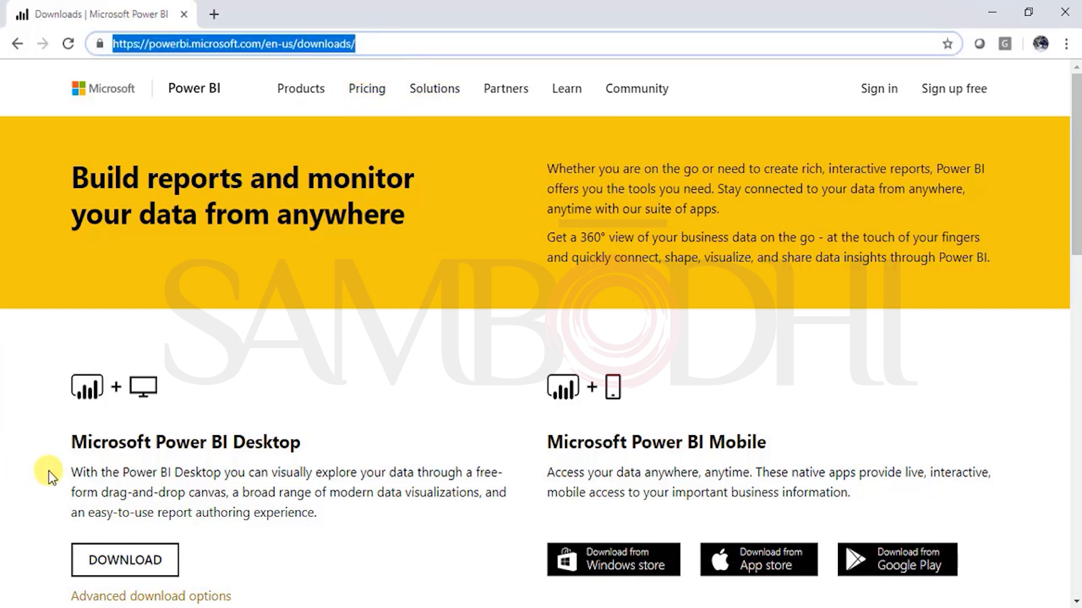
pyautogui.scroll(-6, 380, 326)
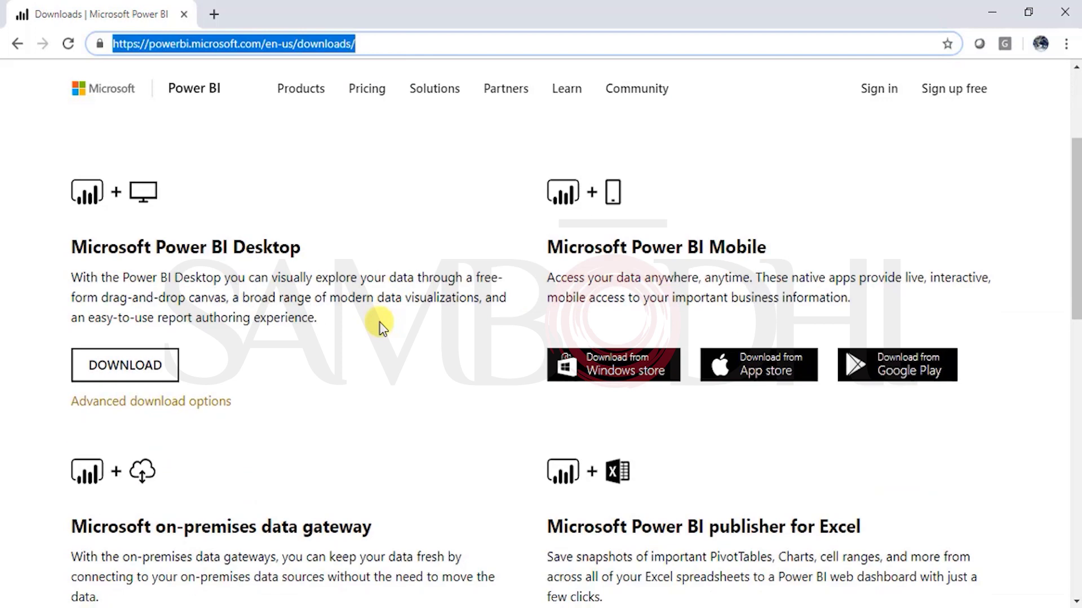
pyautogui.scroll(6, 379, 326)
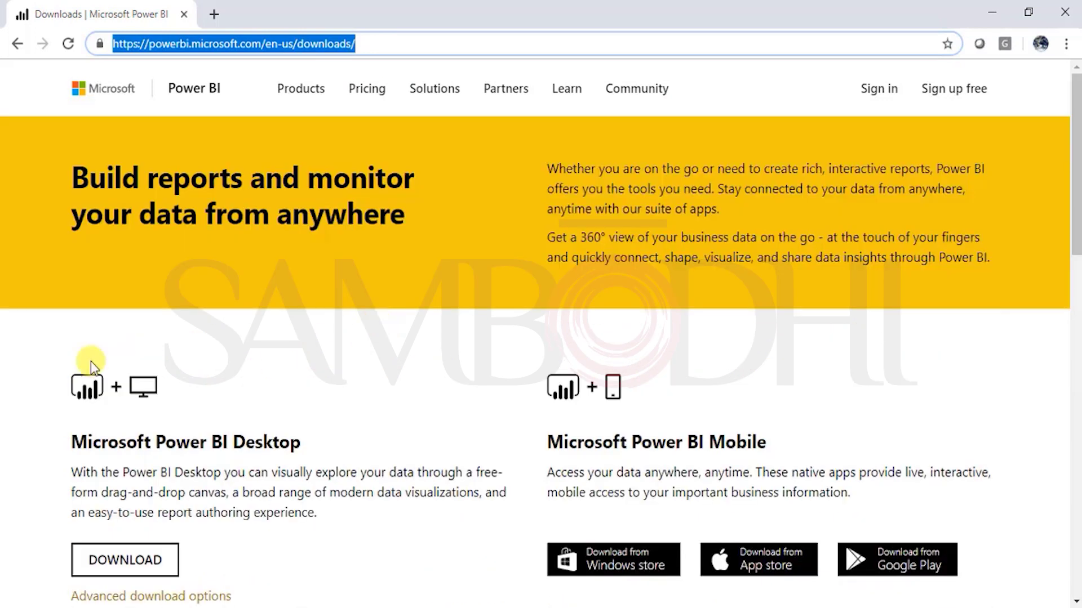
pyautogui.click(182, 391)
pyautogui.scroll(-3, 239, 382)
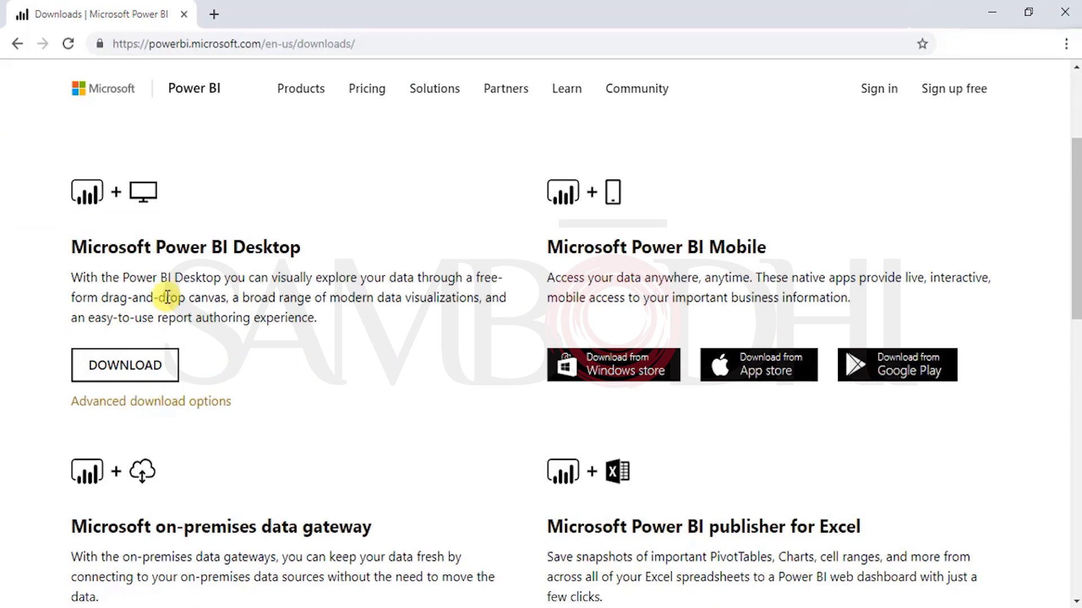
pyautogui.moveTo(338, 249); pyautogui.dragTo(117, 251)
pyautogui.click(66, 262)
pyautogui.tripleClick(70, 255)
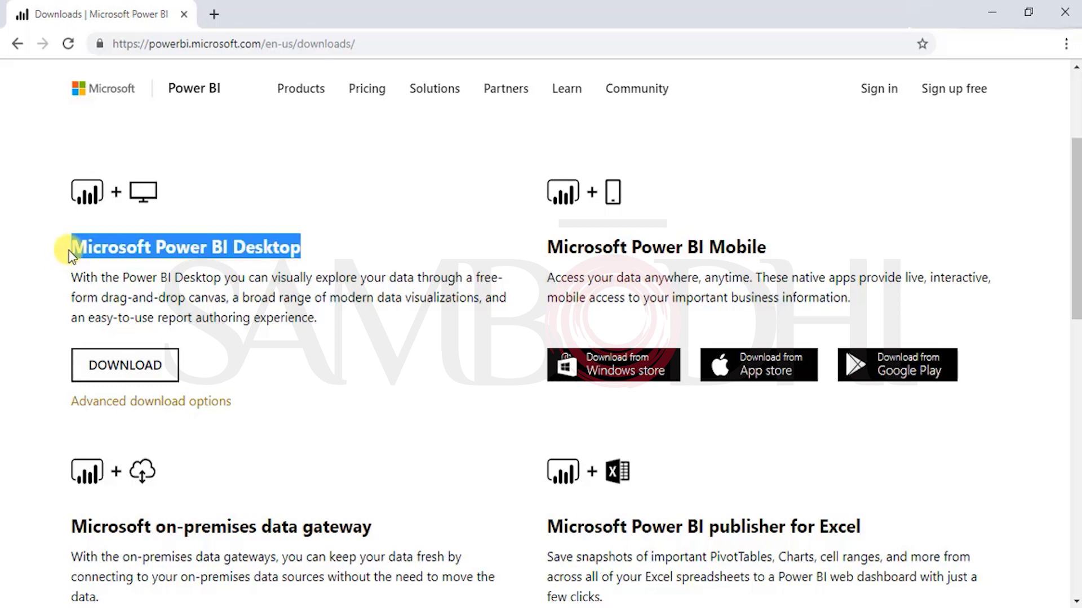
pyautogui.moveTo(384, 314); pyautogui.dragTo(74, 274)
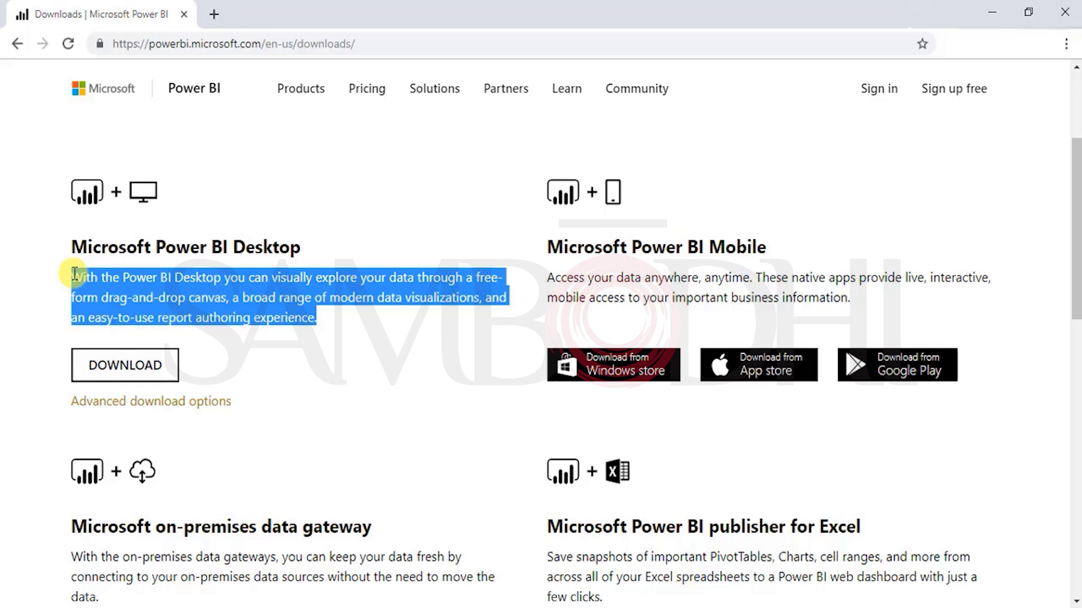
pyautogui.click(381, 343)
pyautogui.moveTo(328, 326); pyautogui.dragTo(65, 266)
pyautogui.click(371, 327)
pyautogui.moveTo(340, 324); pyautogui.dragTo(72, 276)
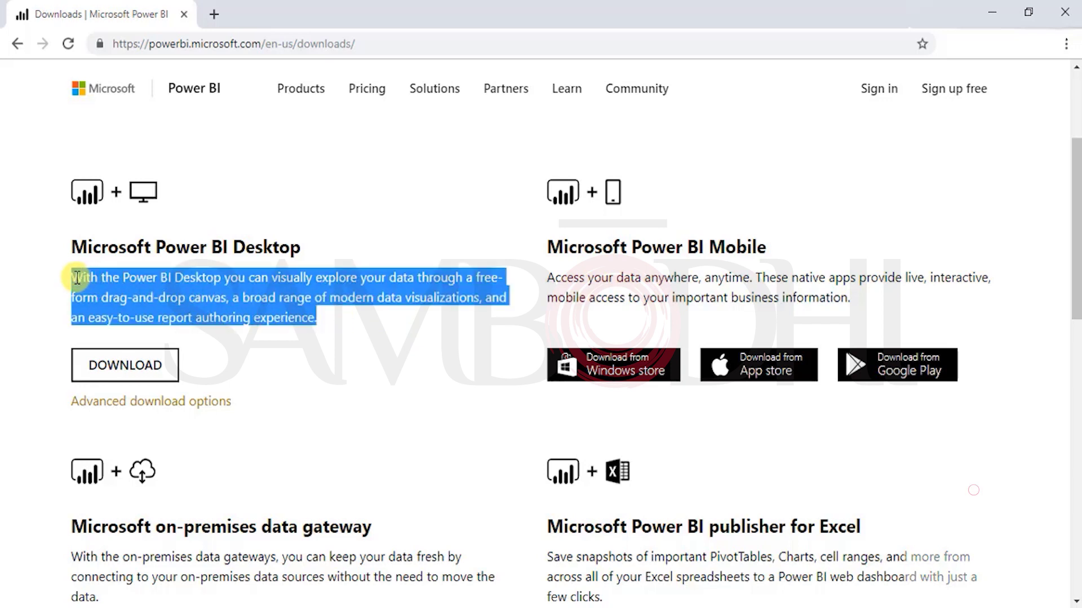
# Step: Send the Power BI Desktop download to Microsoft Store, then close the extra store-link tab
pyautogui.click(148, 370)
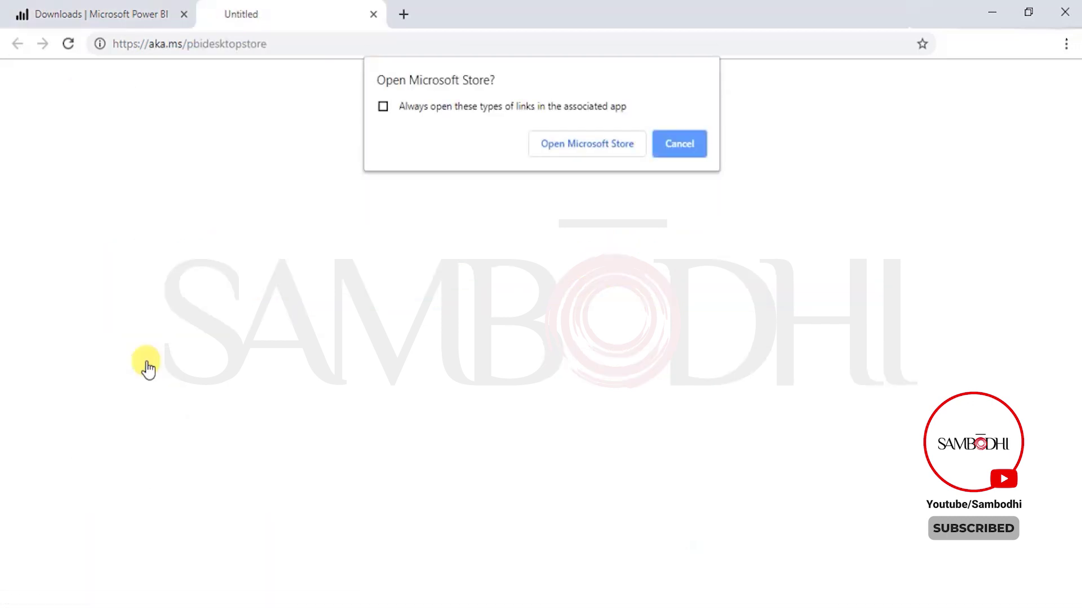
pyautogui.click(607, 147)
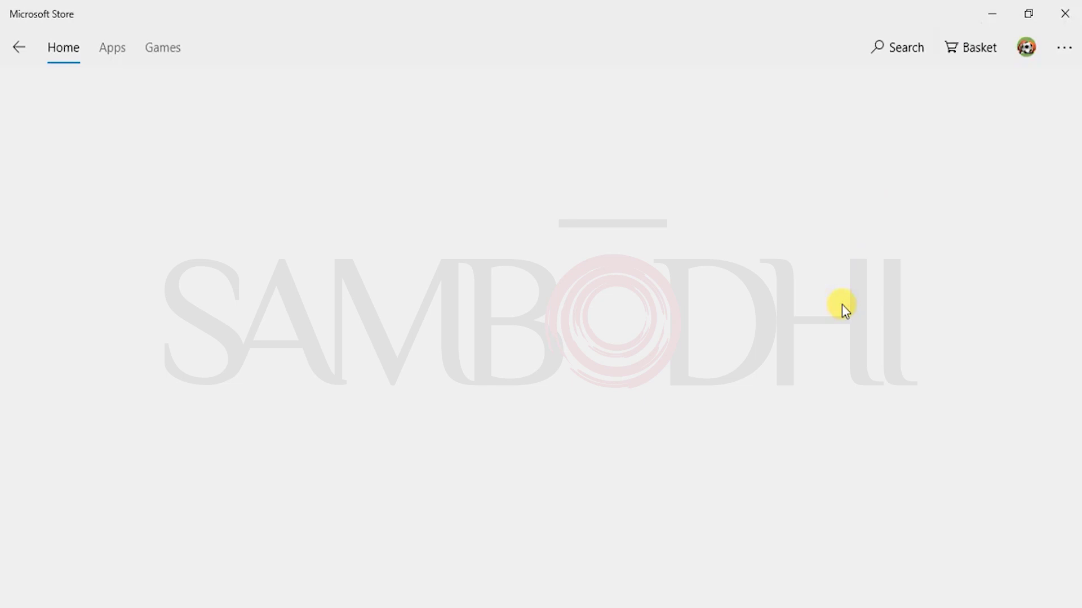
pyautogui.click(19, 47)
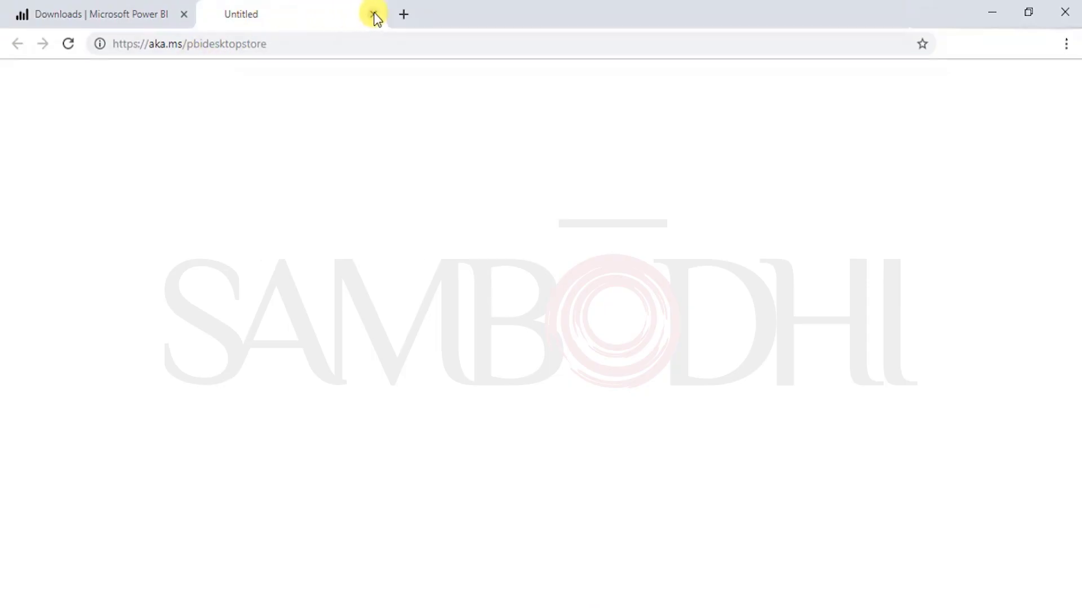
pyautogui.click(374, 14)
# Step: Go to Power BI Desktop's advanced download options and expand the Details section
pyautogui.click(169, 402)
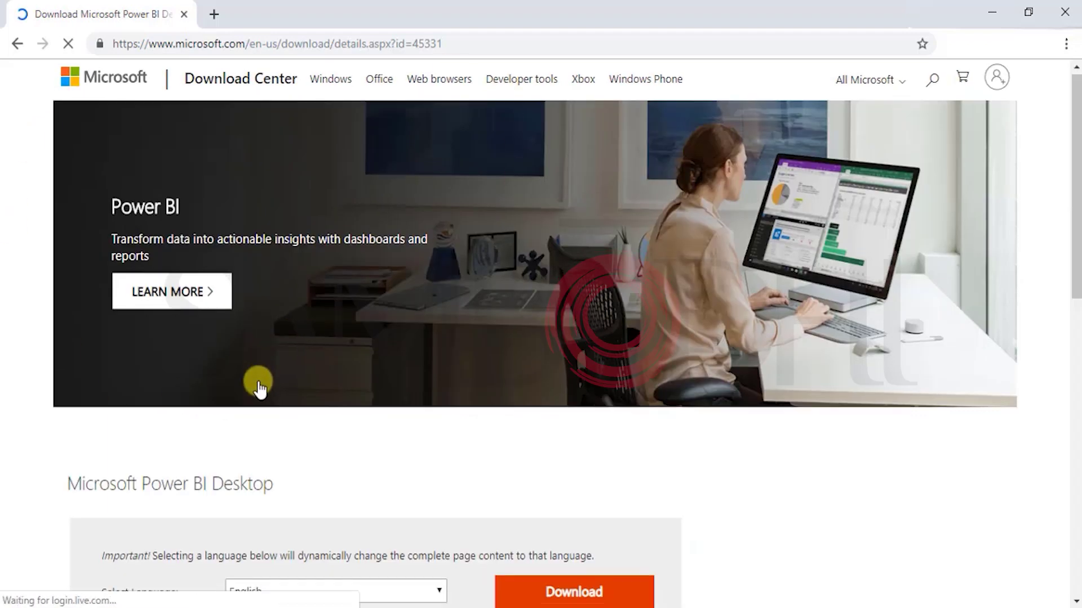
pyautogui.scroll(-3, 259, 386)
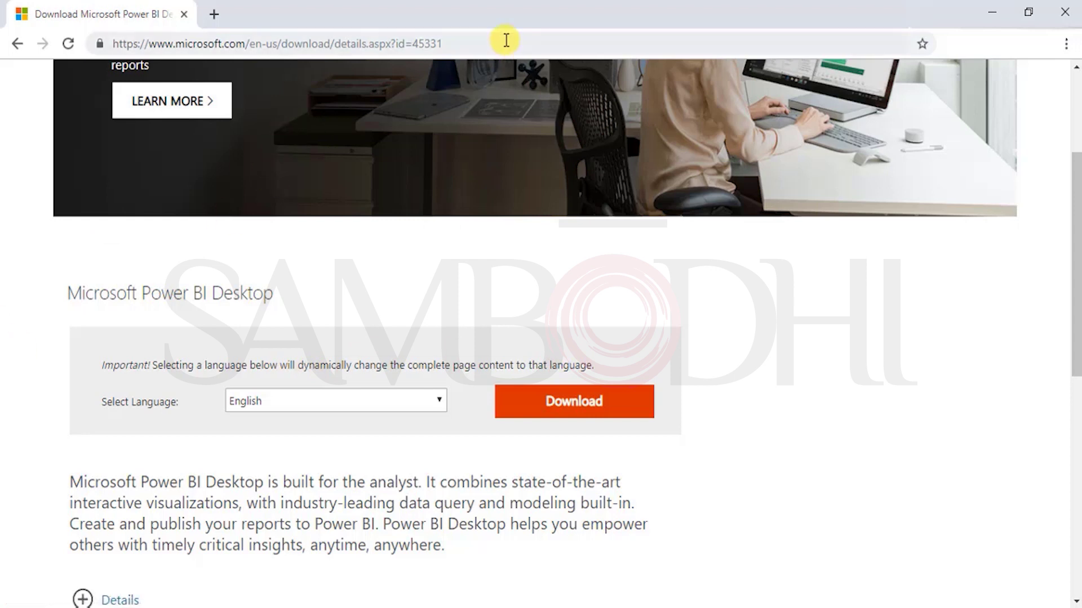
pyautogui.moveTo(498, 42); pyautogui.dragTo(120, 42)
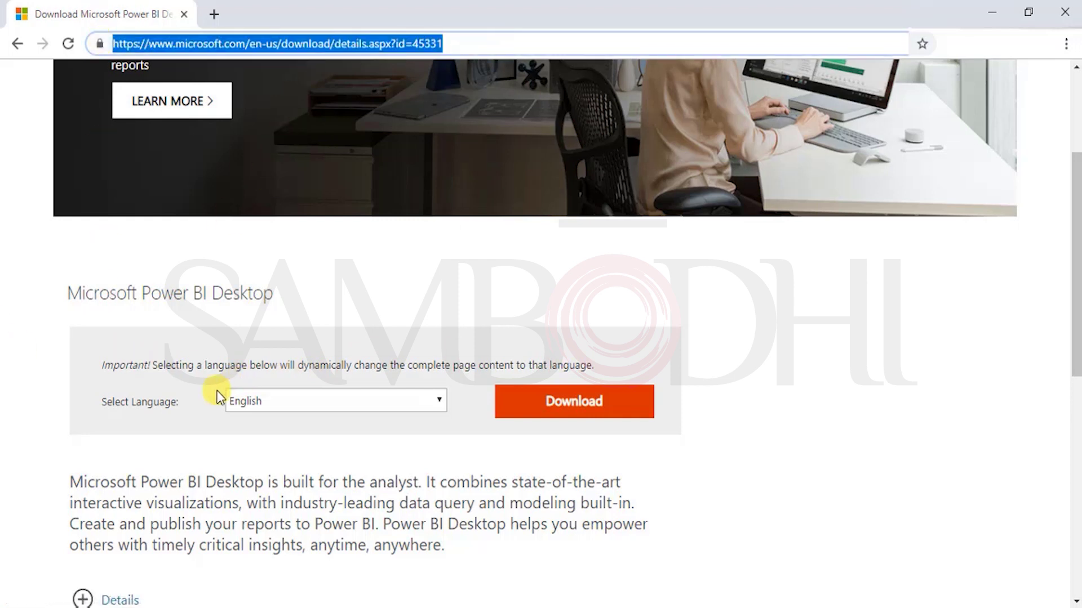
pyautogui.scroll(-3, 85, 439)
pyautogui.click(83, 406)
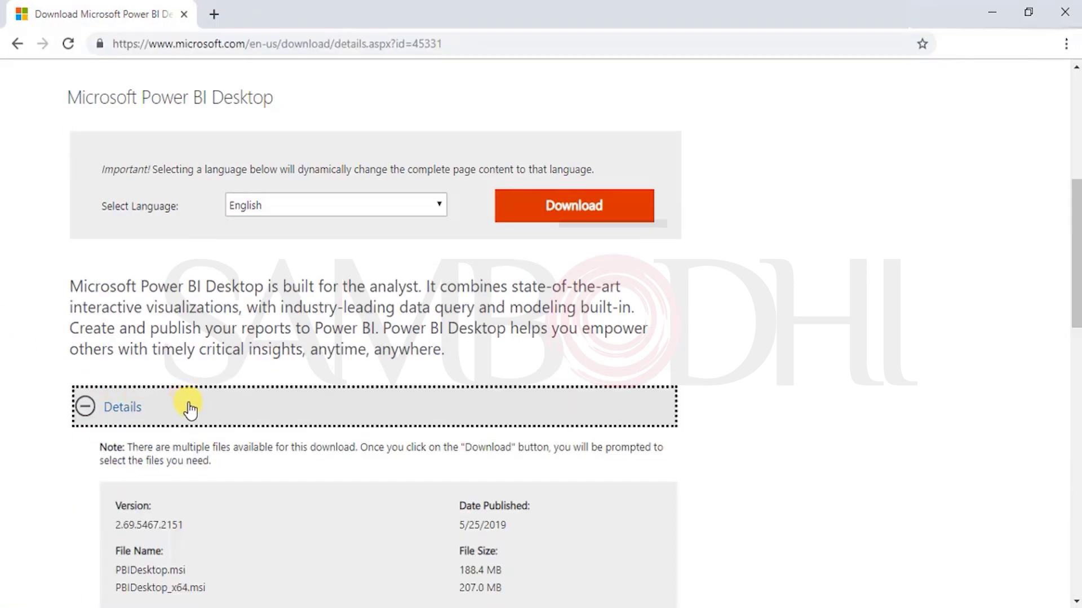
# Step: Review the publish date and file names listed under Details
pyautogui.scroll(-3, 205, 434)
pyautogui.moveTo(522, 333); pyautogui.dragTo(451, 328)
pyautogui.click(476, 327)
pyautogui.click(354, 337)
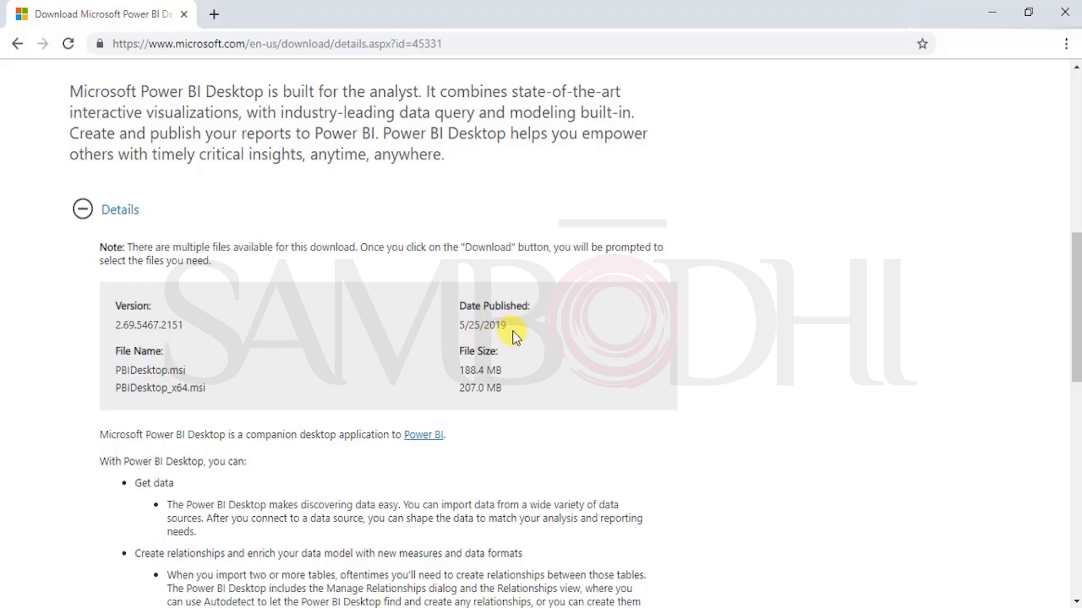
pyautogui.moveTo(516, 337); pyautogui.dragTo(429, 330)
pyautogui.moveTo(549, 312); pyautogui.dragTo(432, 325)
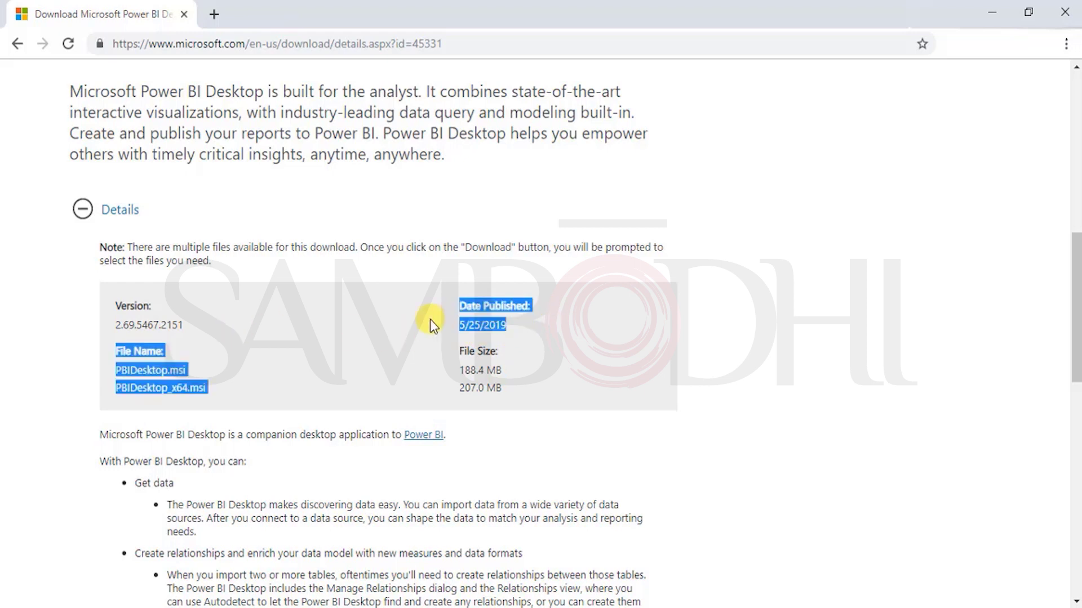
pyautogui.scroll(7, 417, 325)
pyautogui.scroll(-3, 223, 416)
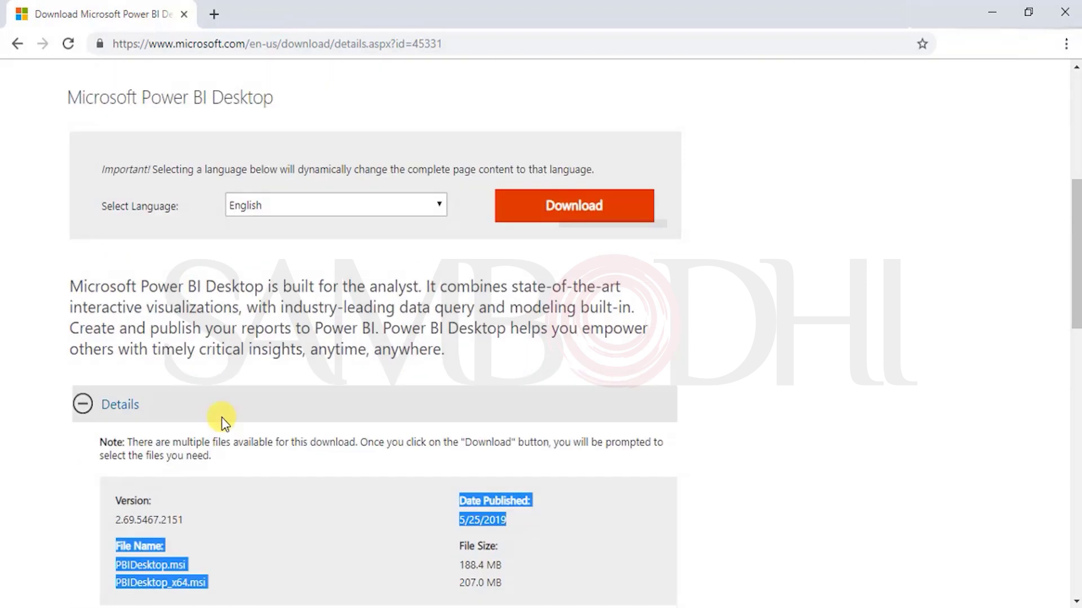
pyautogui.scroll(-7, 304, 414)
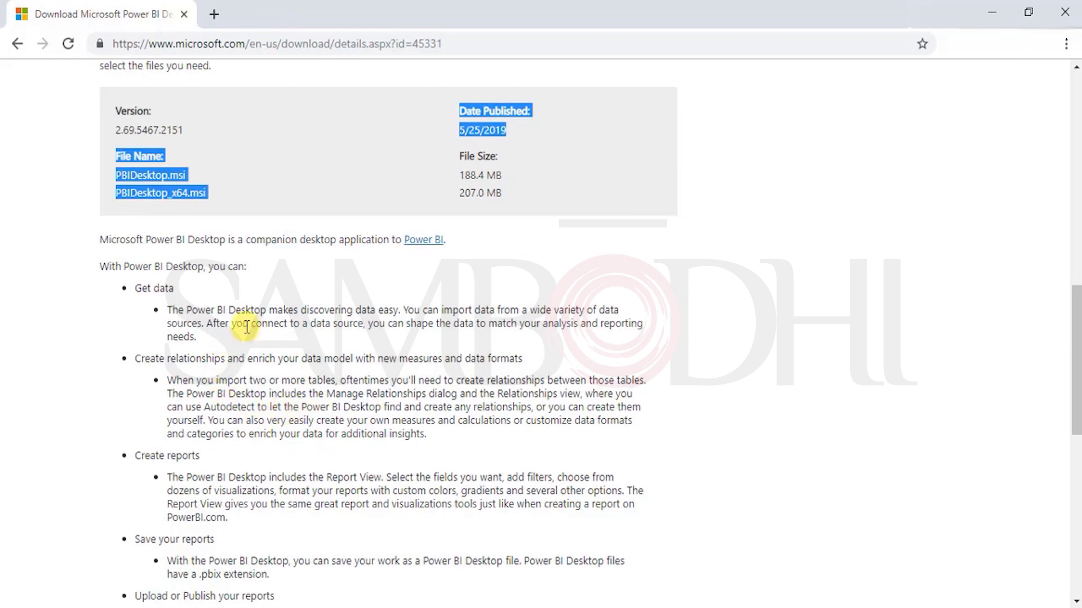
# Step: Read the Get data, relationships, Create reports and Upload or Publish feature descriptions
pyautogui.moveTo(142, 288); pyautogui.dragTo(176, 289)
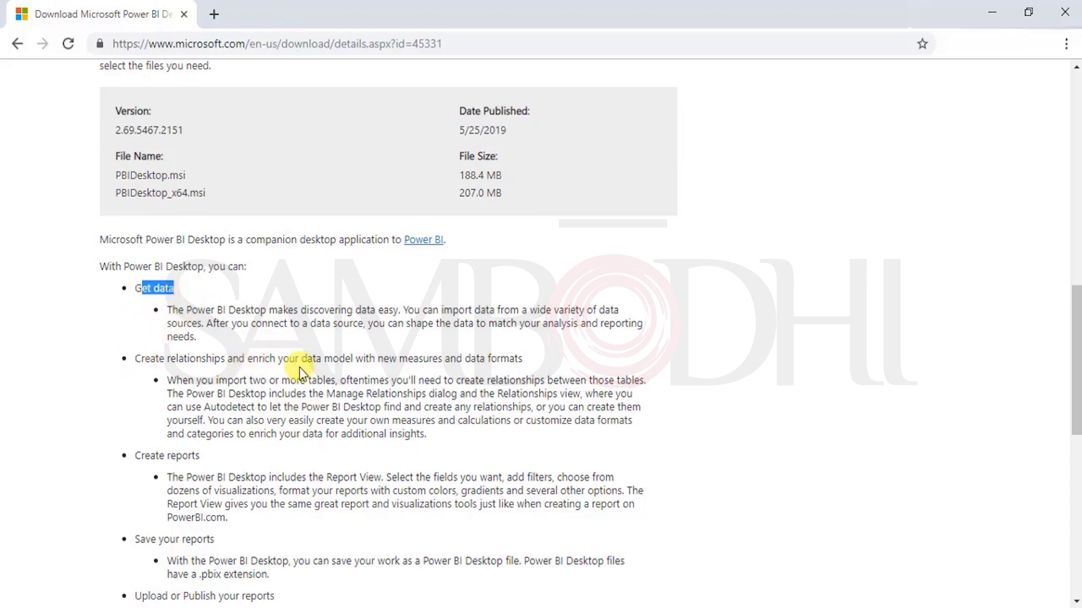
pyautogui.scroll(-3, 302, 372)
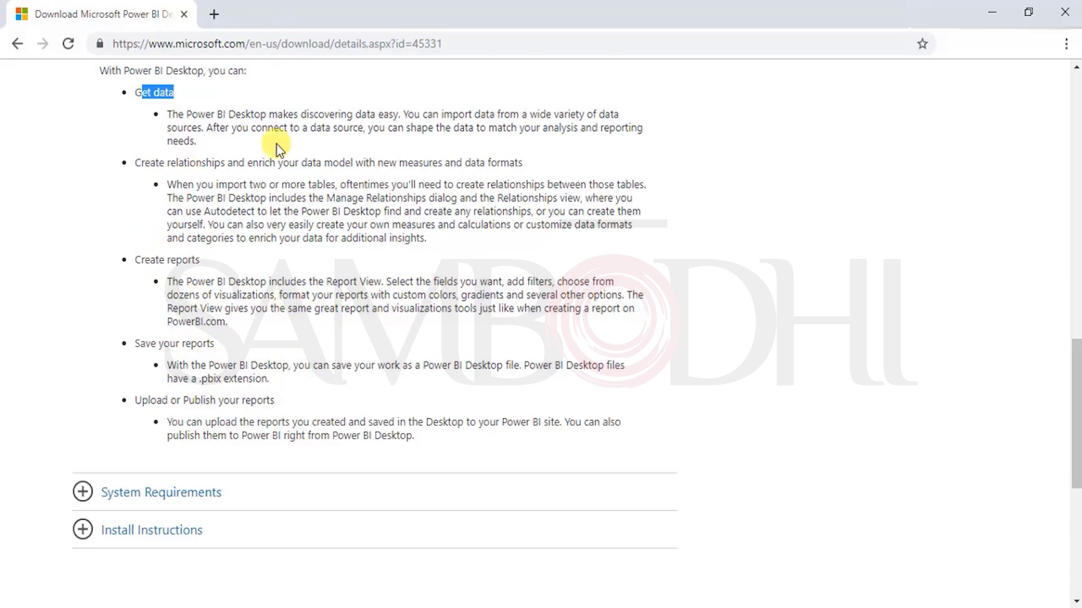
pyautogui.moveTo(251, 129); pyautogui.dragTo(138, 98)
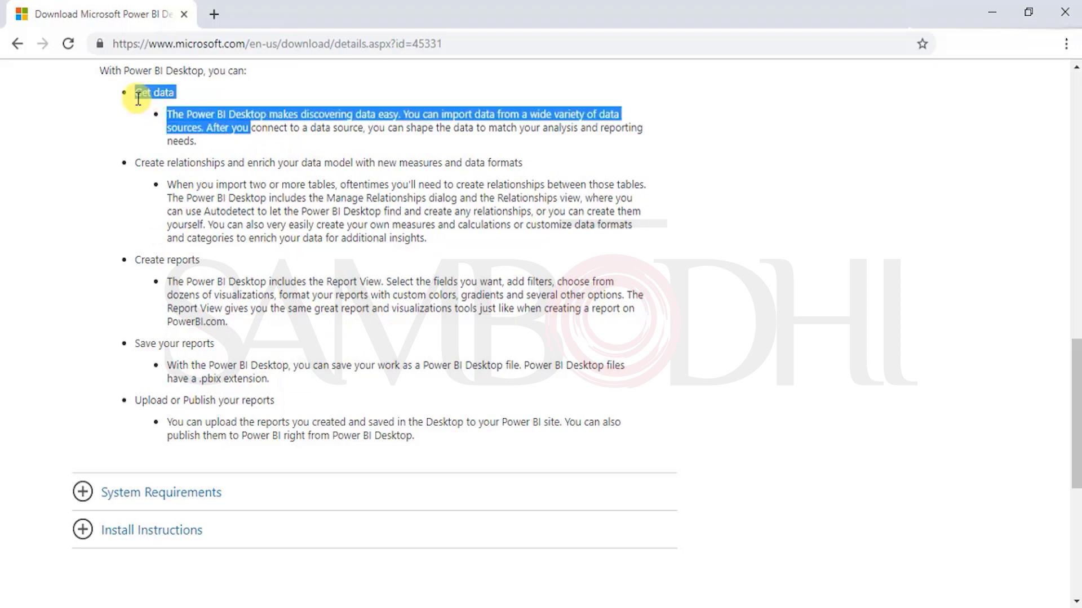
pyautogui.moveTo(187, 198); pyautogui.dragTo(165, 185)
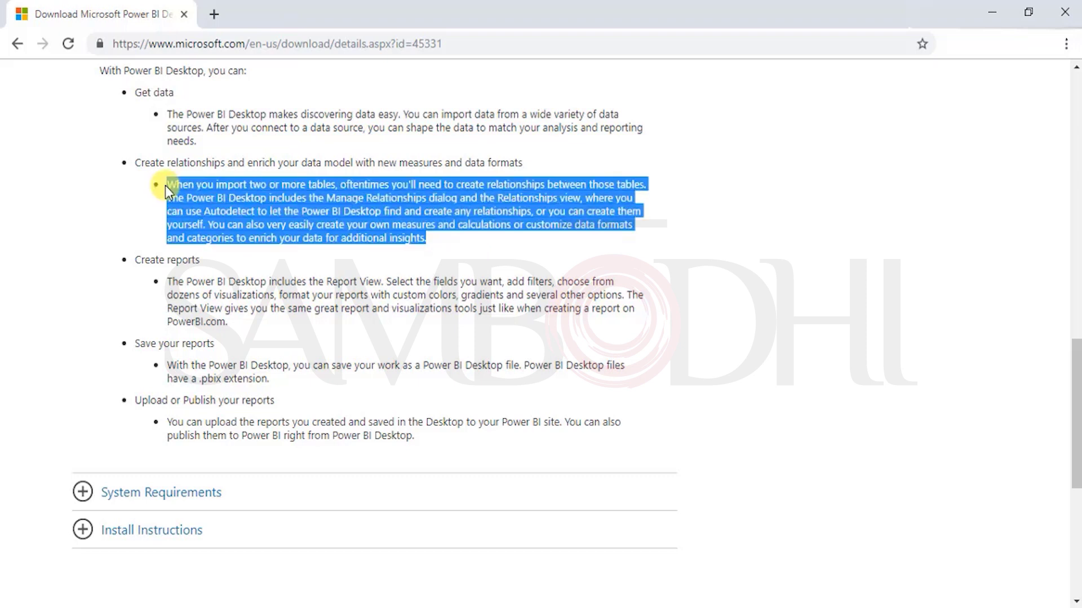
pyautogui.click(176, 281)
pyautogui.moveTo(177, 281); pyautogui.dragTo(147, 347)
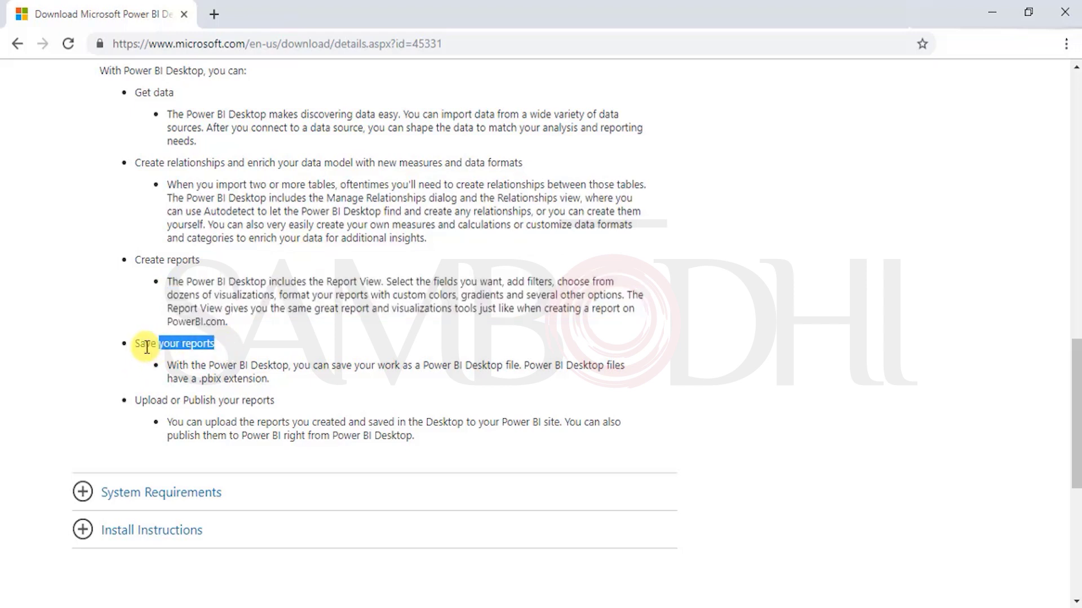
pyautogui.moveTo(276, 401); pyautogui.dragTo(148, 401)
pyautogui.moveTo(459, 434); pyautogui.dragTo(255, 424)
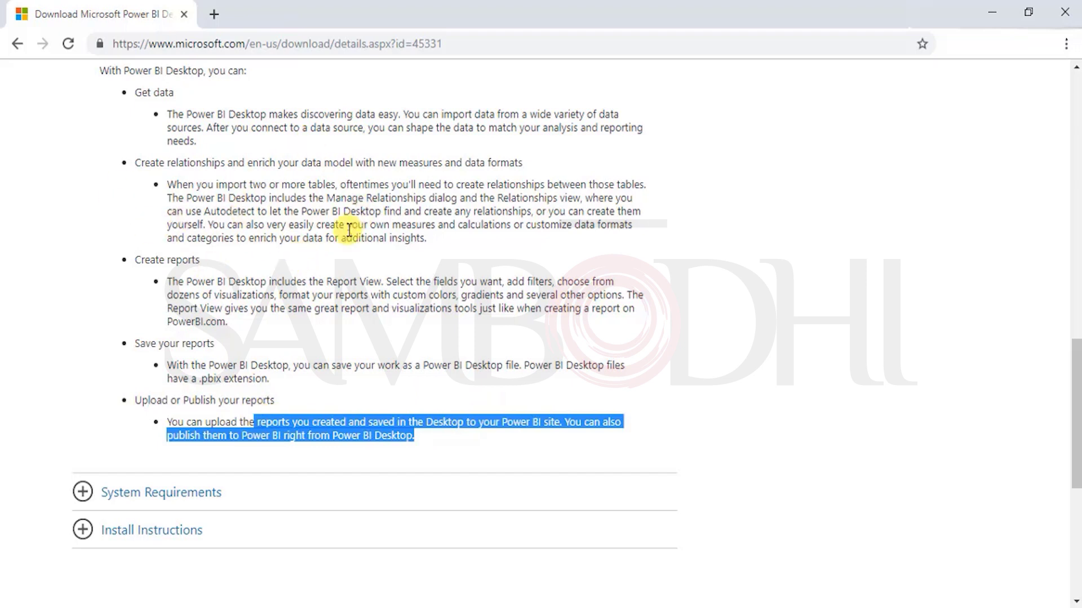
# Step: Expand and read the System Requirements and Install Instructions sections, then return to Download
pyautogui.click(145, 493)
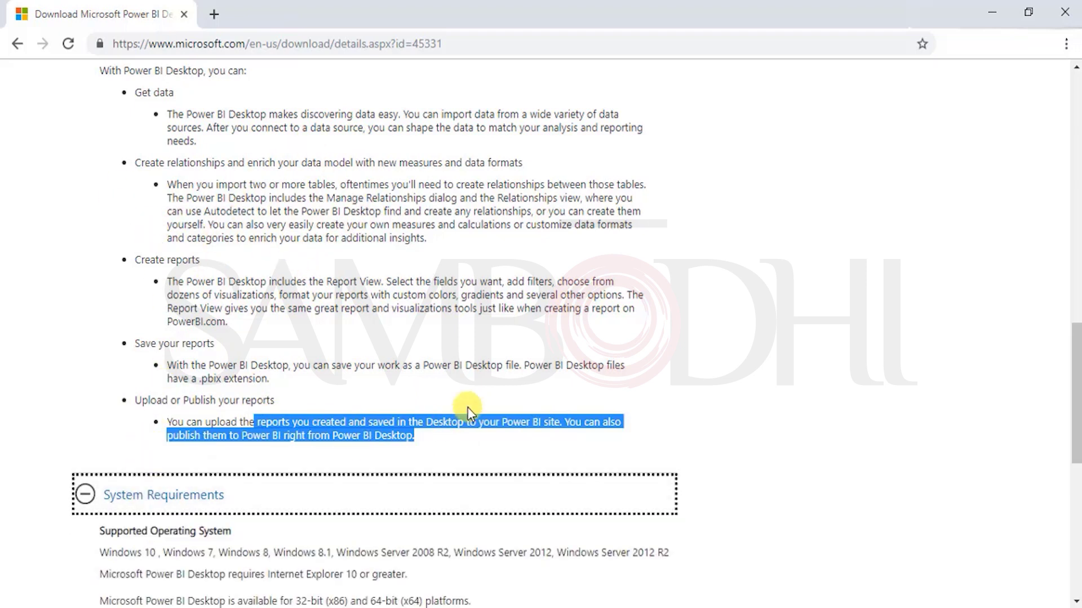
pyautogui.scroll(-6, 231, 235)
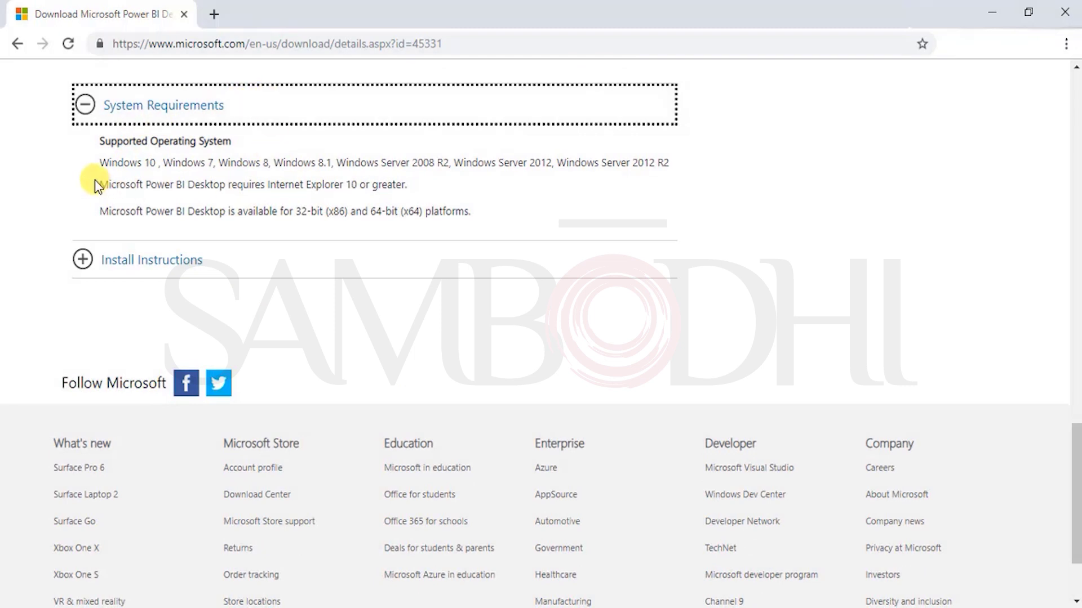
pyautogui.click(242, 169)
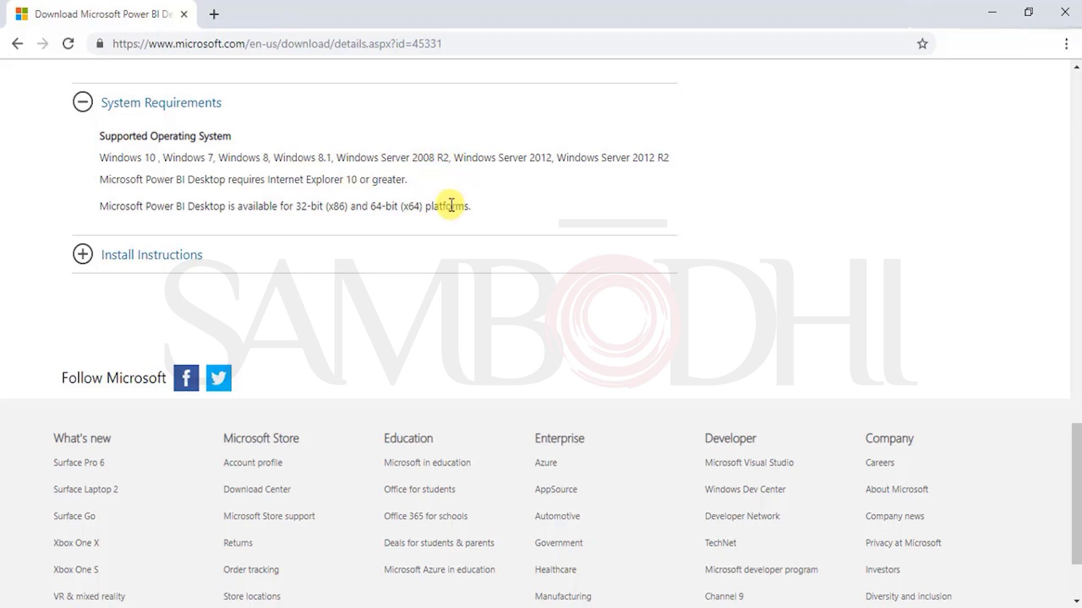
pyautogui.click(123, 265)
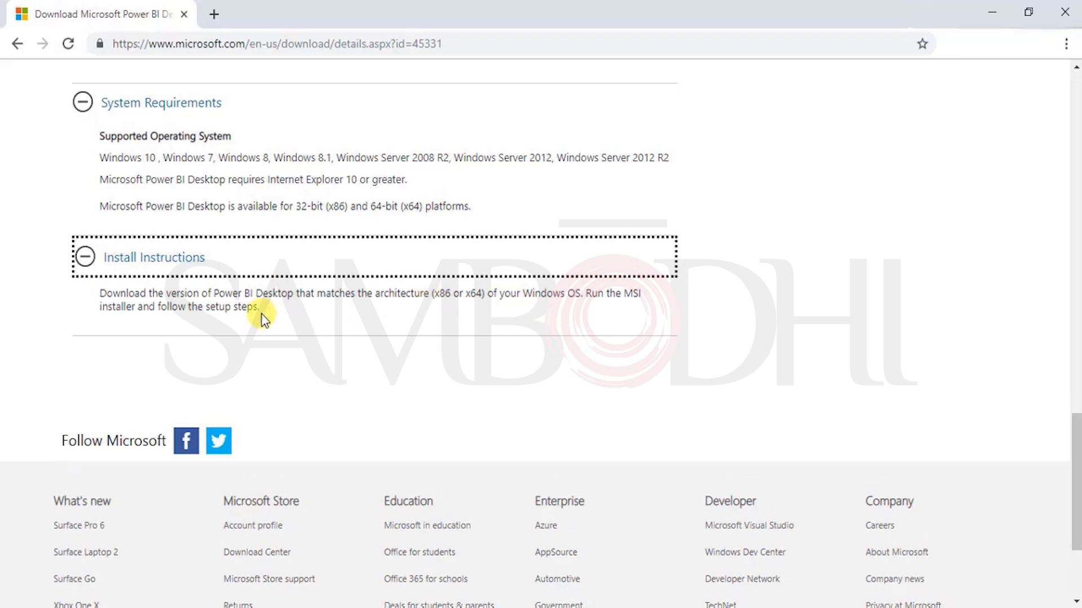
pyautogui.moveTo(437, 294); pyautogui.dragTo(508, 286)
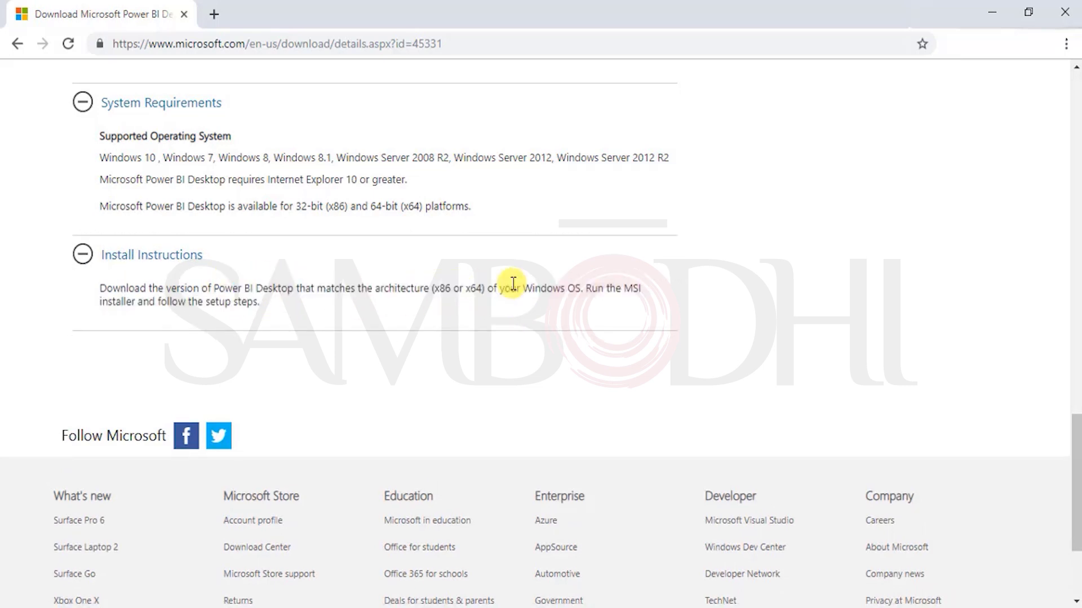
pyautogui.scroll(15, 509, 286)
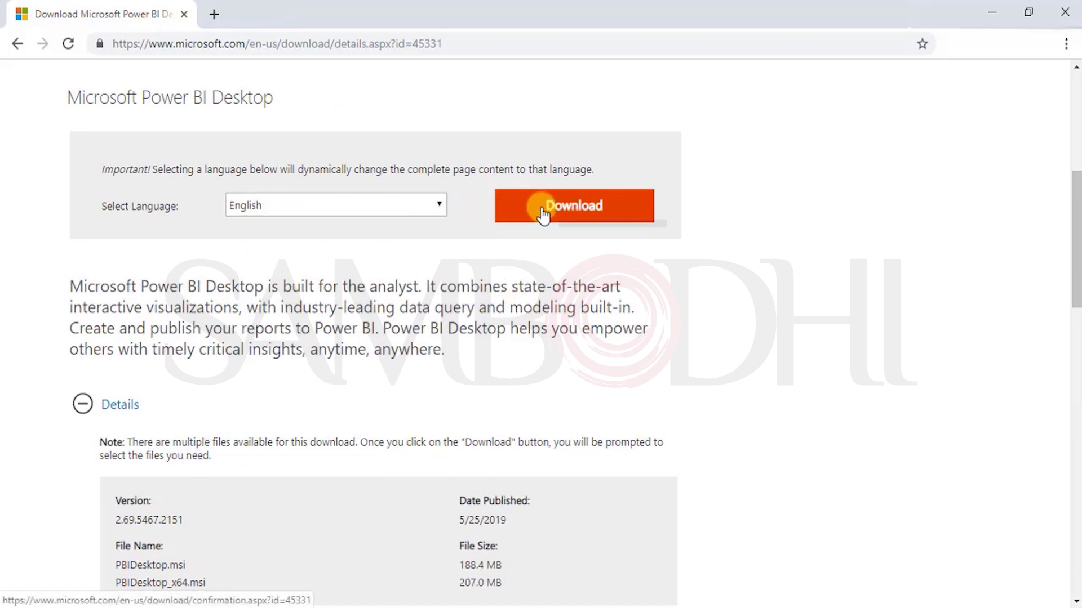
pyautogui.click(543, 215)
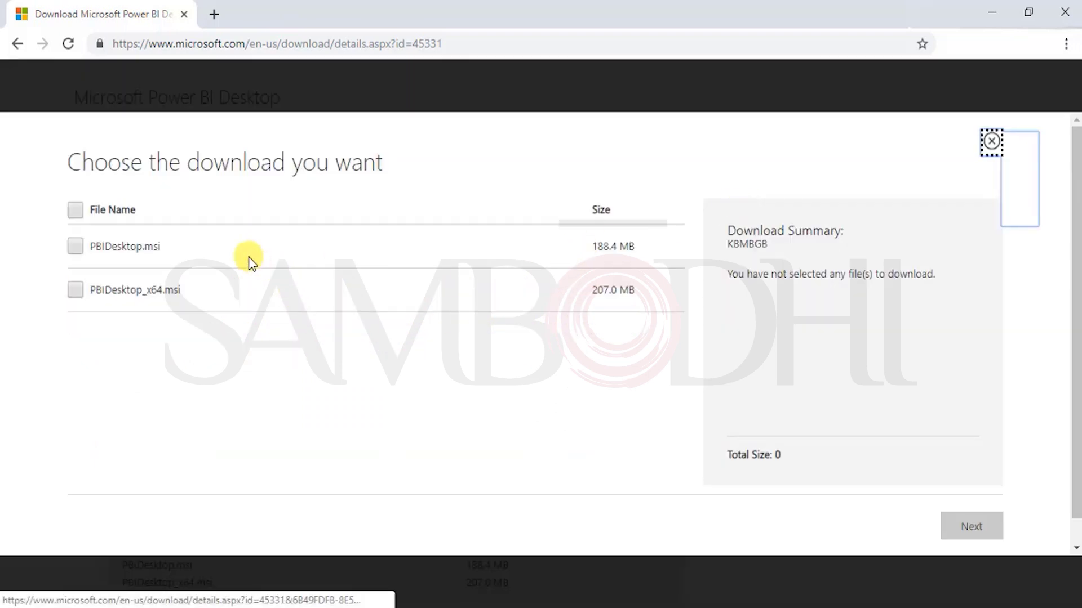
# Step: Select PBIDesktop_x64.msi and proceed to the thank-you download page
pyautogui.click(75, 290)
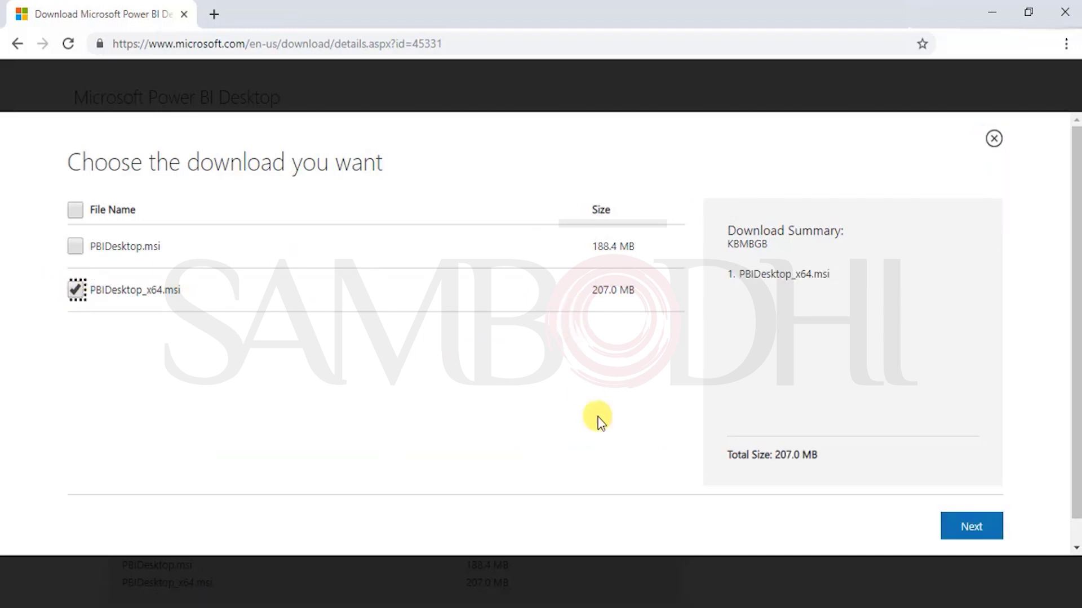
pyautogui.click(972, 531)
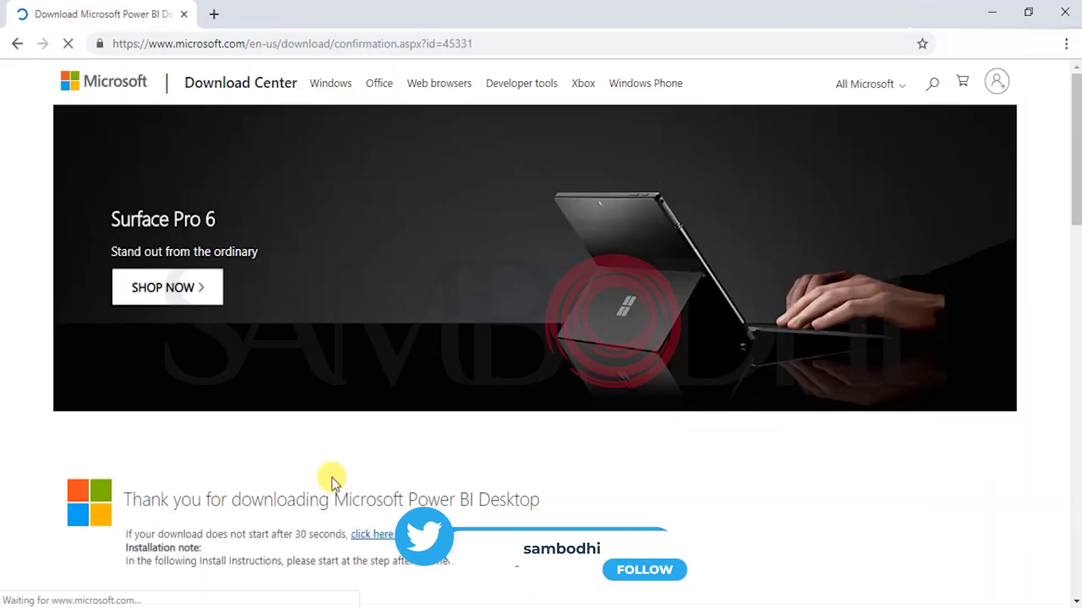
pyautogui.moveTo(151, 501); pyautogui.dragTo(687, 515)
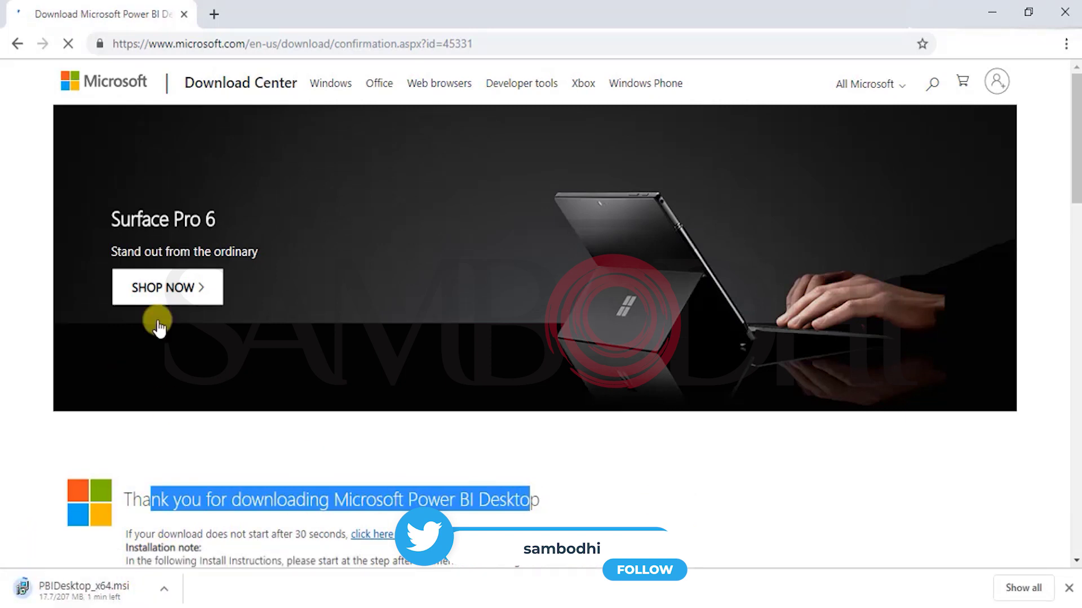
# Step: Load app.powerbi.com in a new tab and launch the downloaded PBIDesktop_x64.msi installer
pyautogui.click(214, 16)
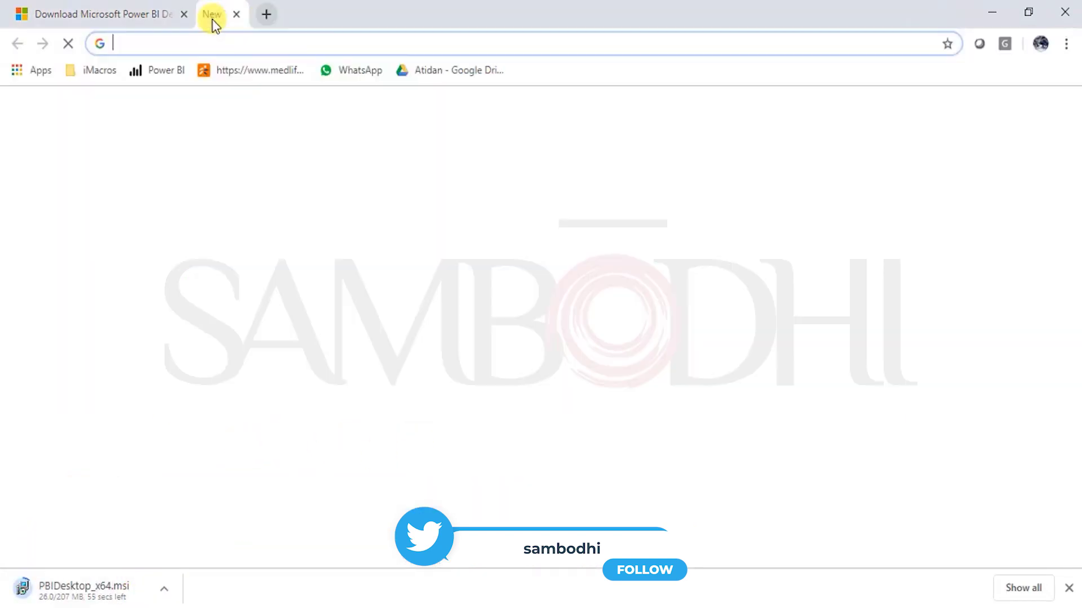
pyautogui.write('app')
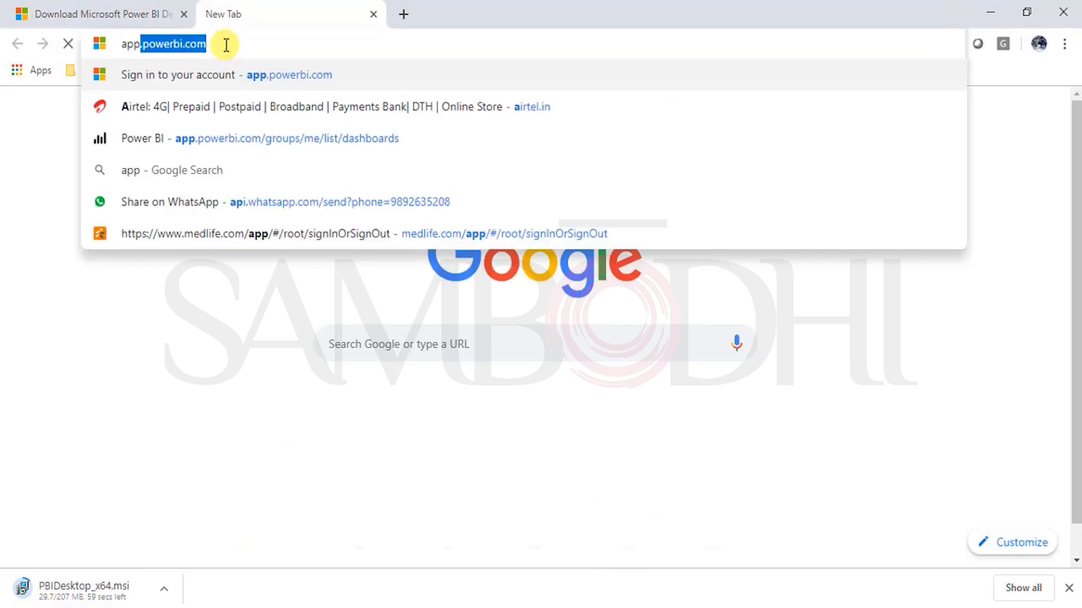
pyautogui.press('End')
pyautogui.press('Return')
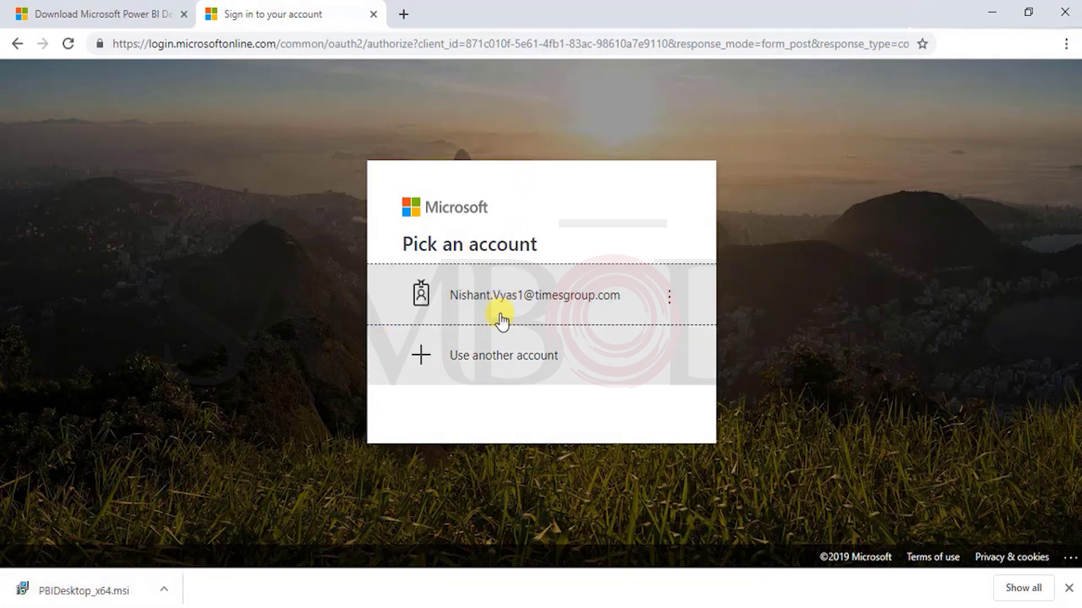
pyautogui.click(98, 588)
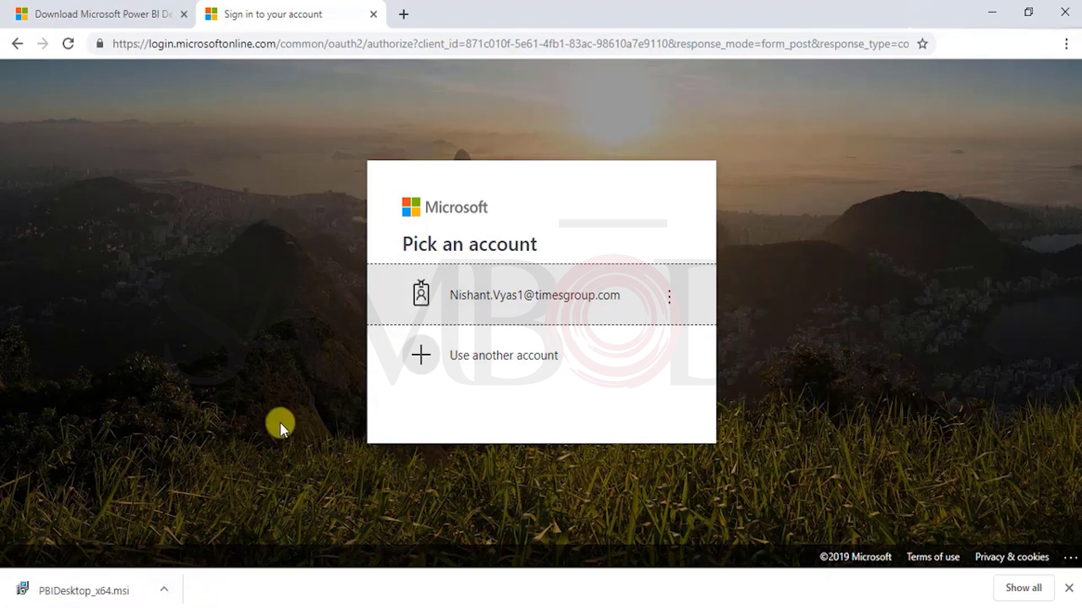
pyautogui.click(163, 17)
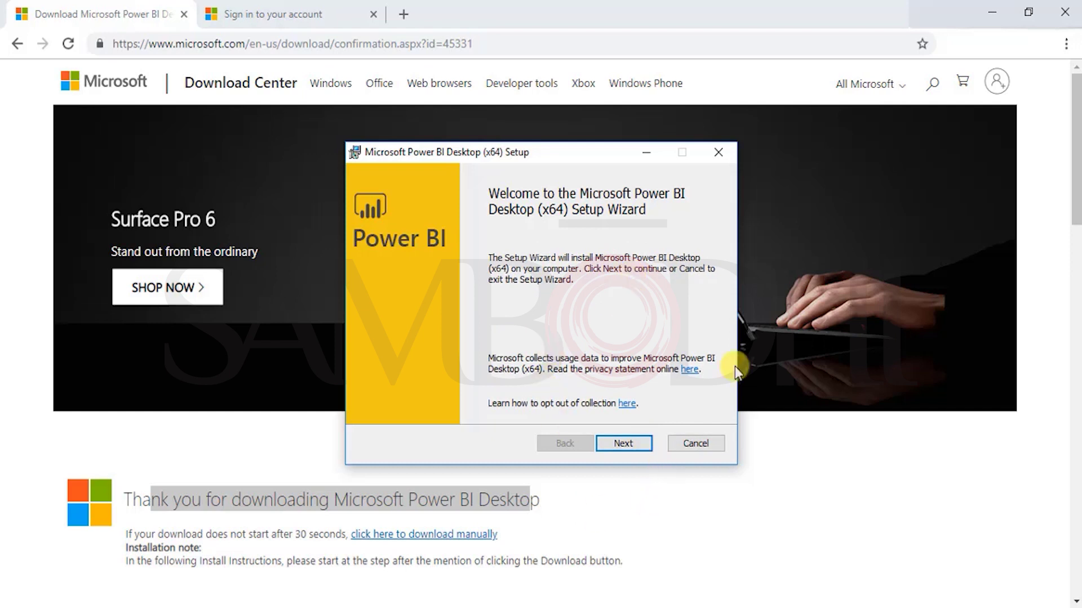
# Step: Install Power BI Desktop (x64) to the default folder, ignoring the low-disk warning, and finish setup
pyautogui.click(639, 448)
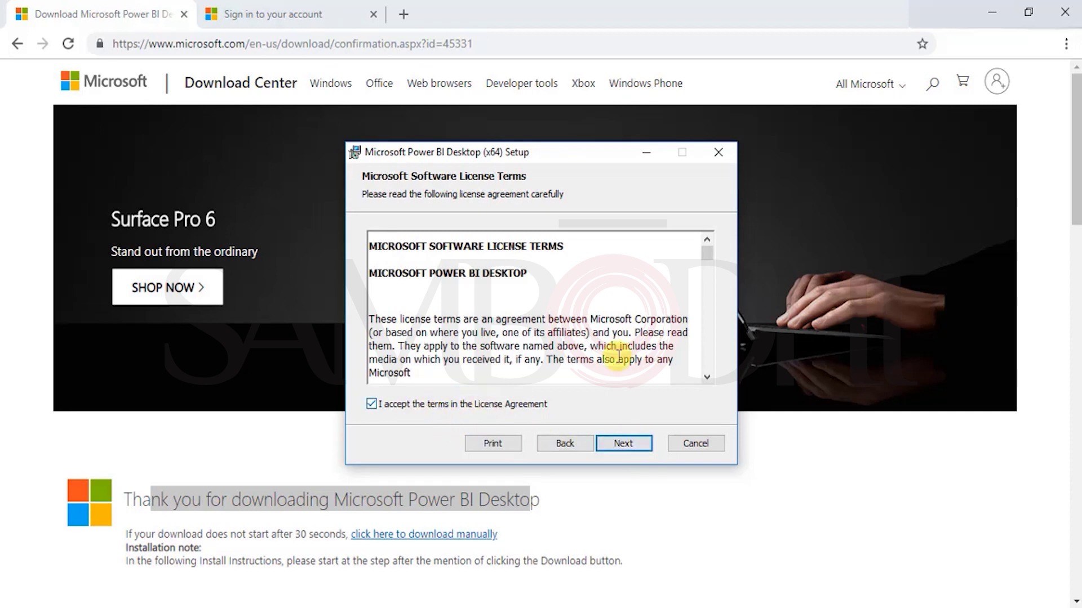
pyautogui.scroll(-10, 632, 330)
pyautogui.scroll(-15, 637, 338)
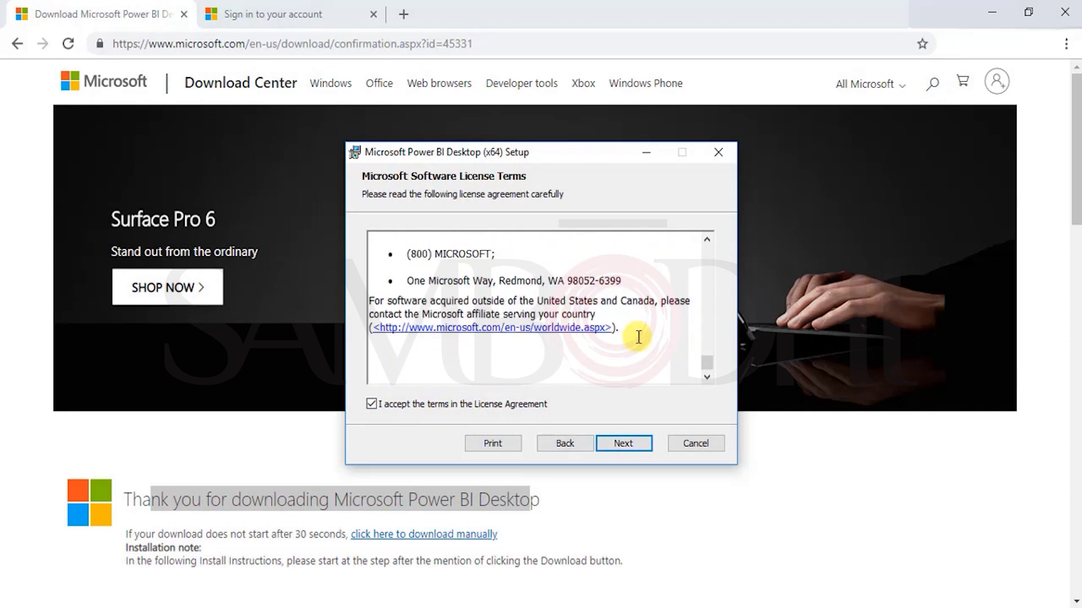
pyautogui.click(621, 445)
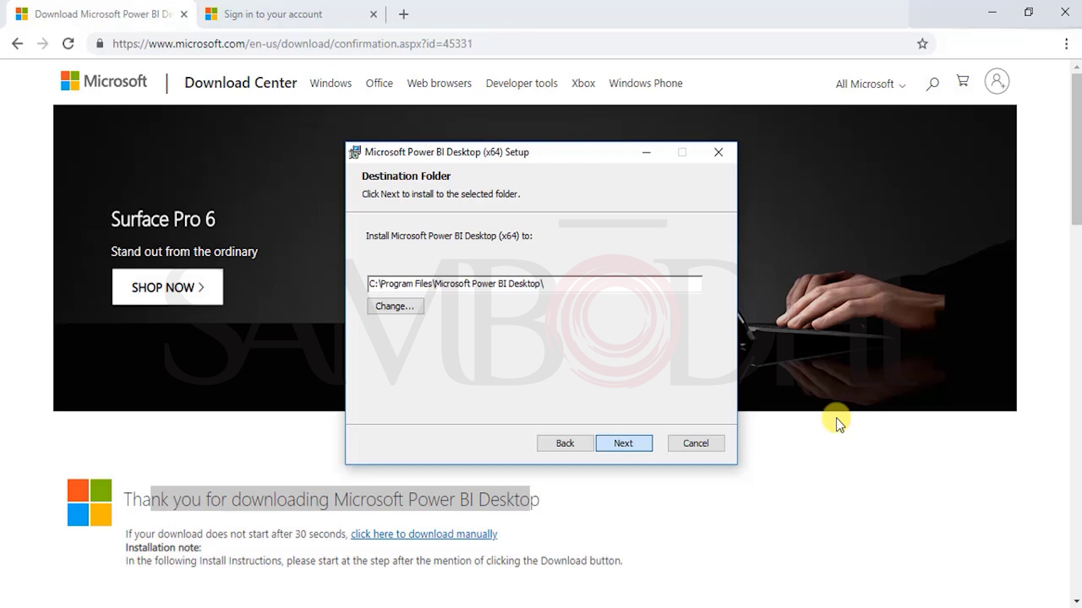
pyautogui.press('Return')
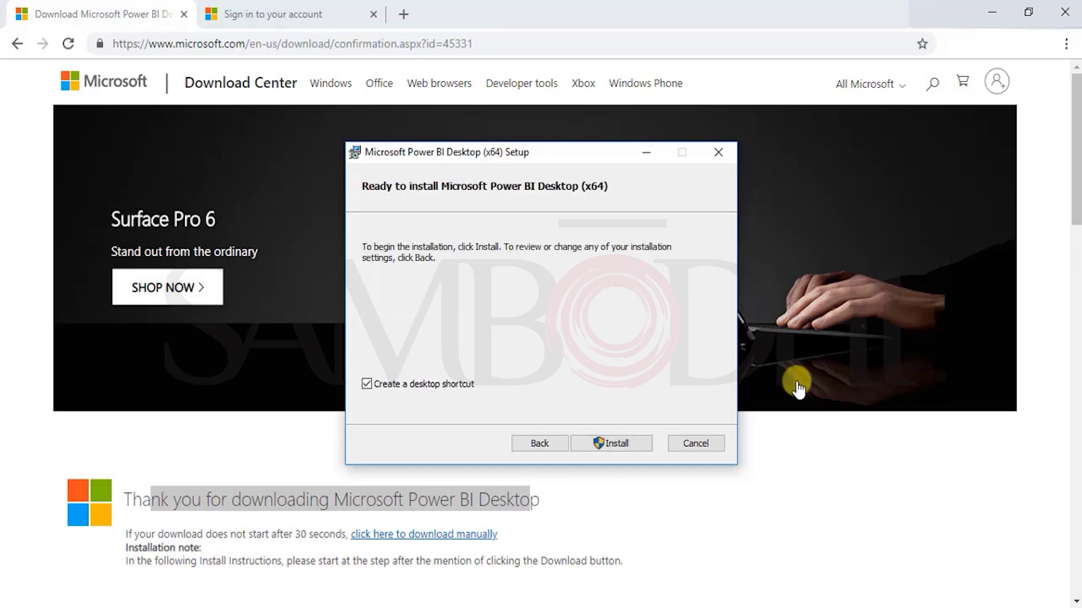
pyautogui.click(606, 444)
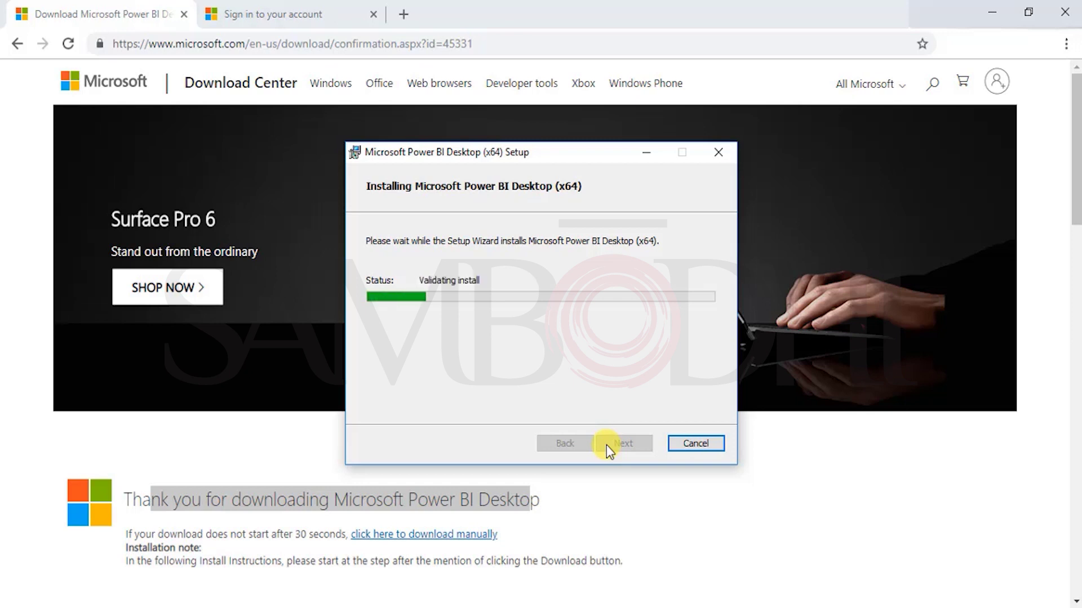
pyautogui.click(624, 358)
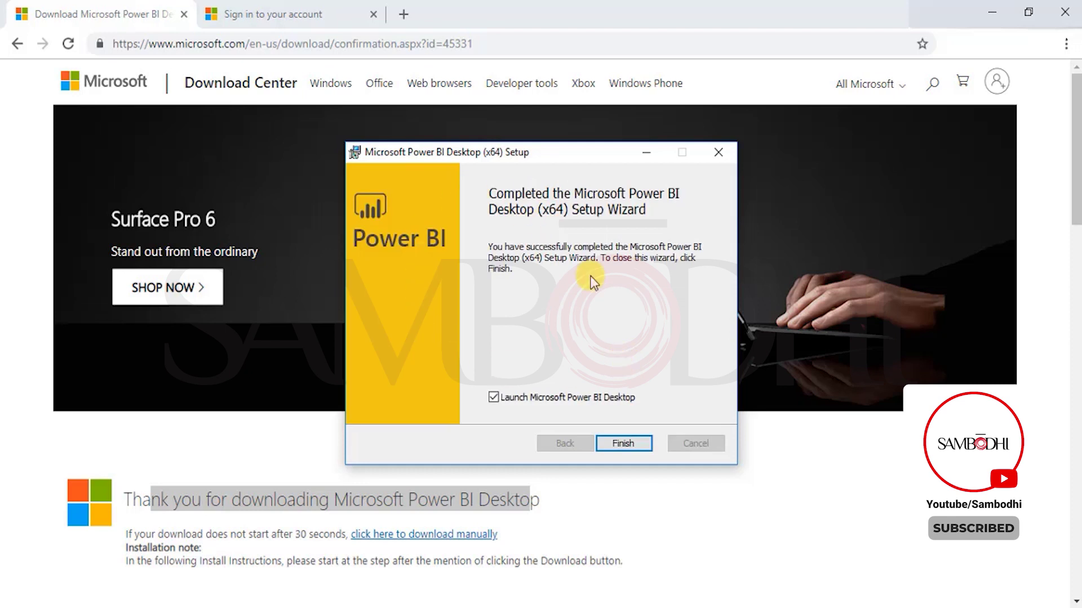
pyautogui.click(624, 444)
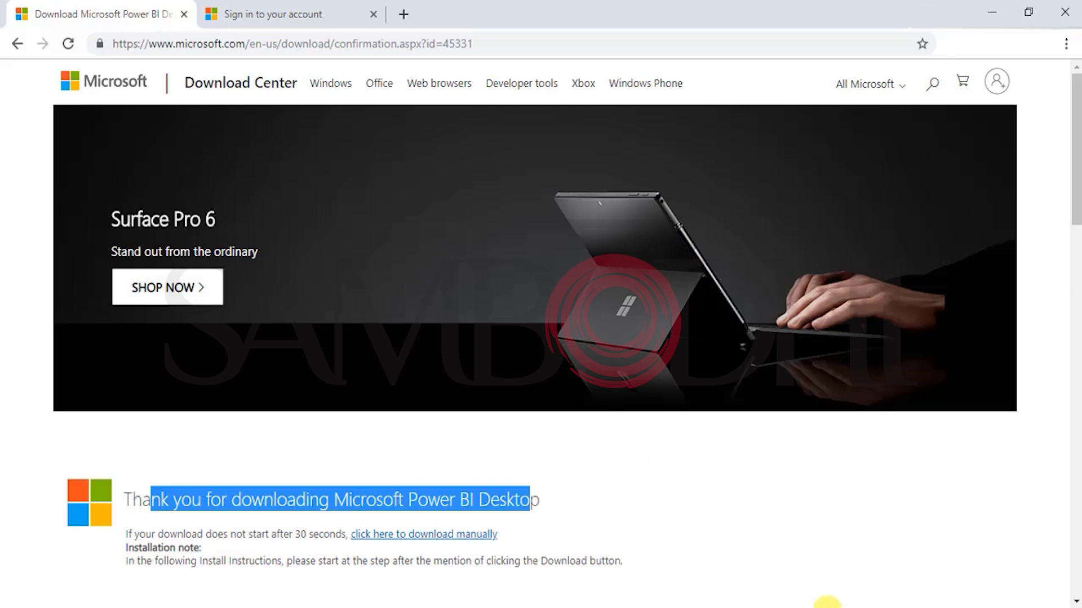
# Step: Bring Power BI Desktop forward and start the free 60-day trial signup
pyautogui.moveTo(823, 607)
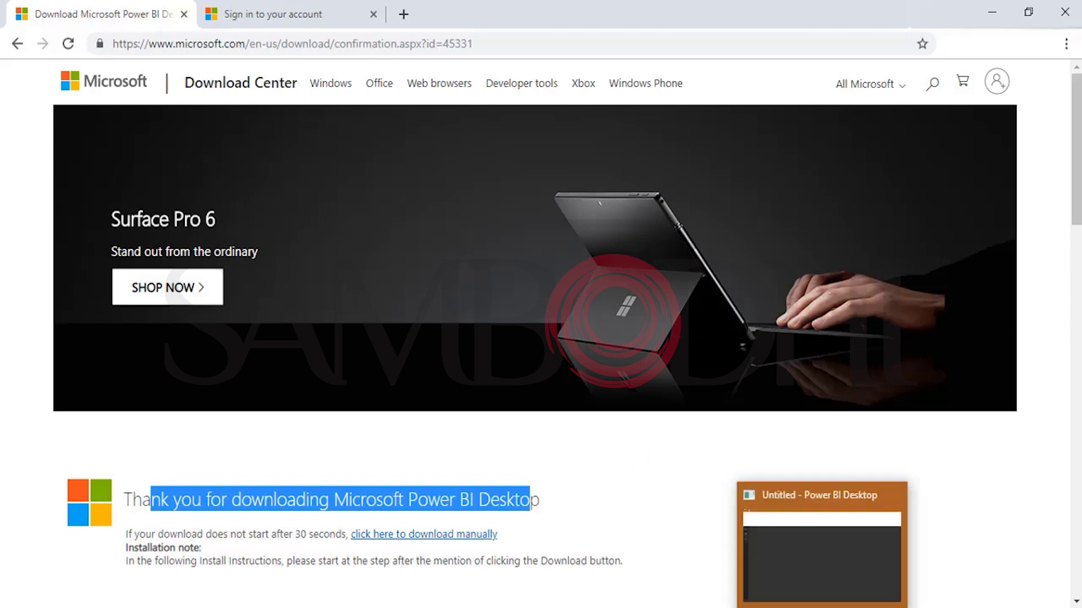
pyautogui.click(834, 583)
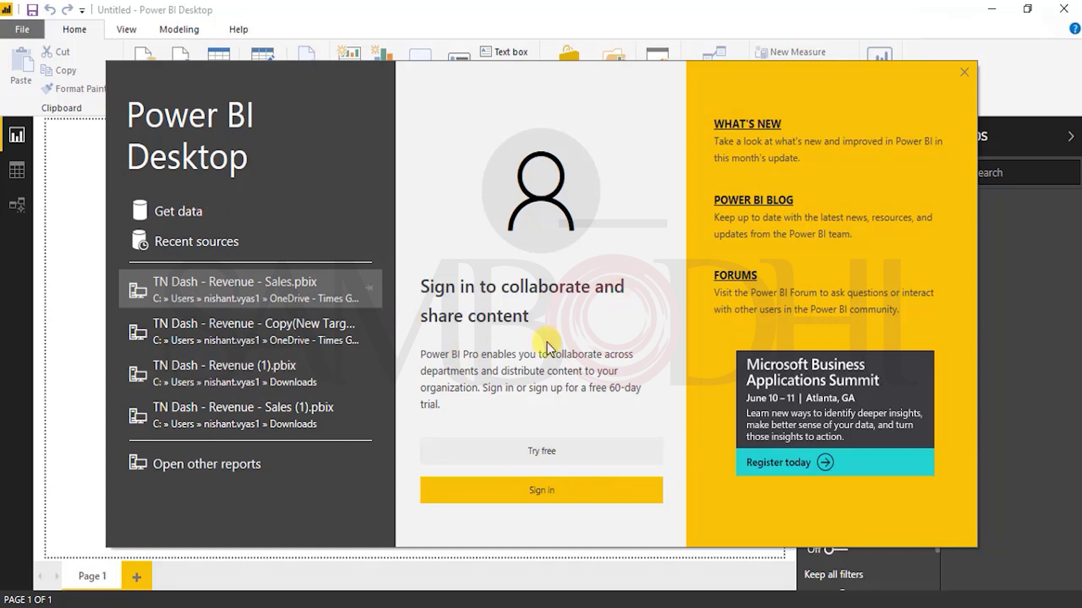
pyautogui.click(521, 451)
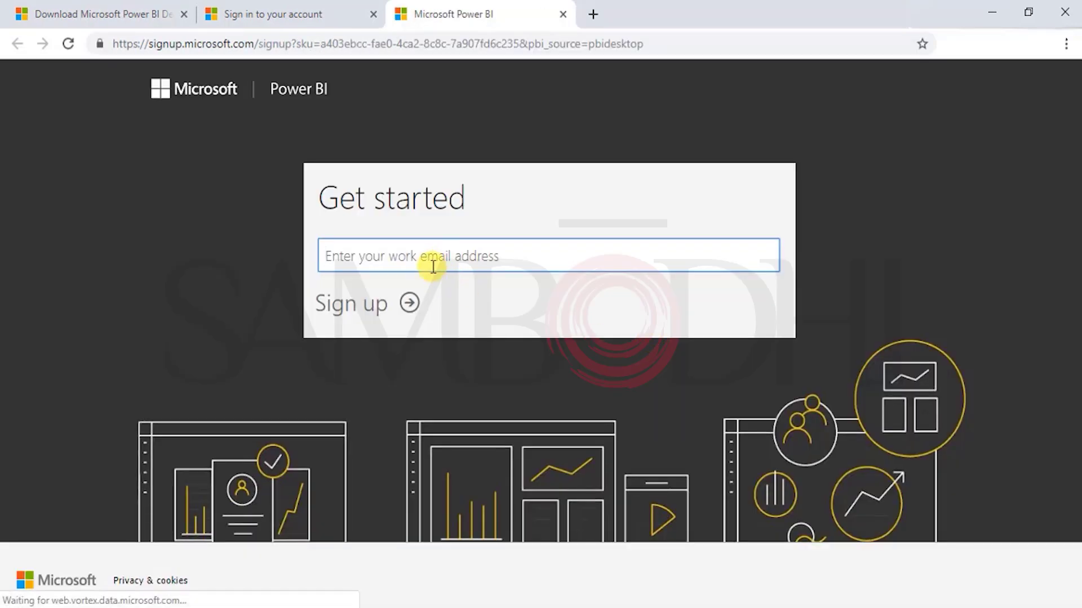
# Step: Submit an e-mail on the Get started form, dismiss the not-a-work-address error, and retype the address
pyautogui.click(431, 254)
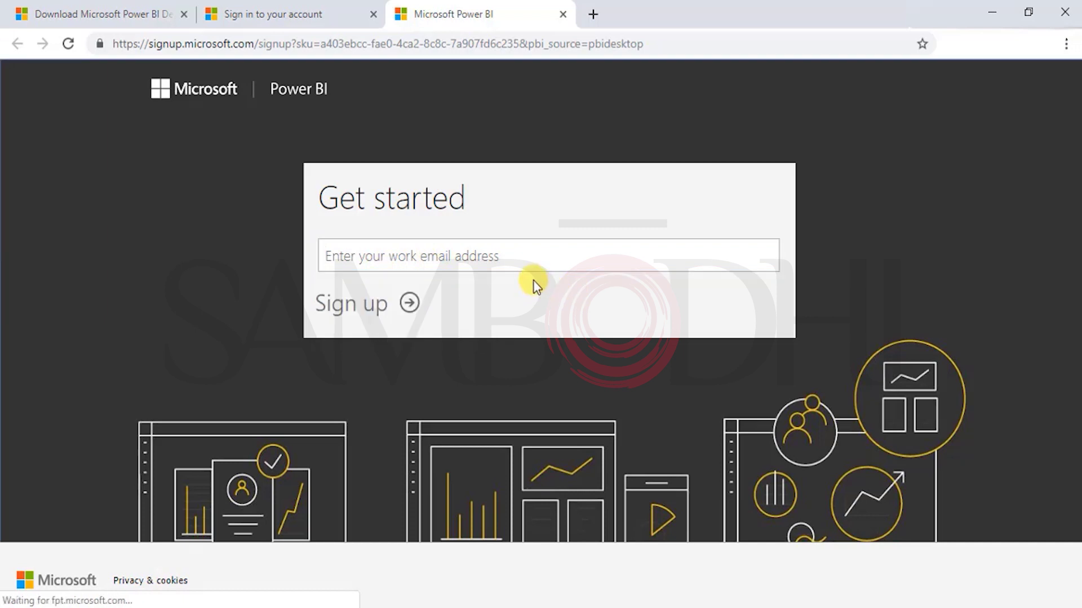
pyautogui.click(525, 262)
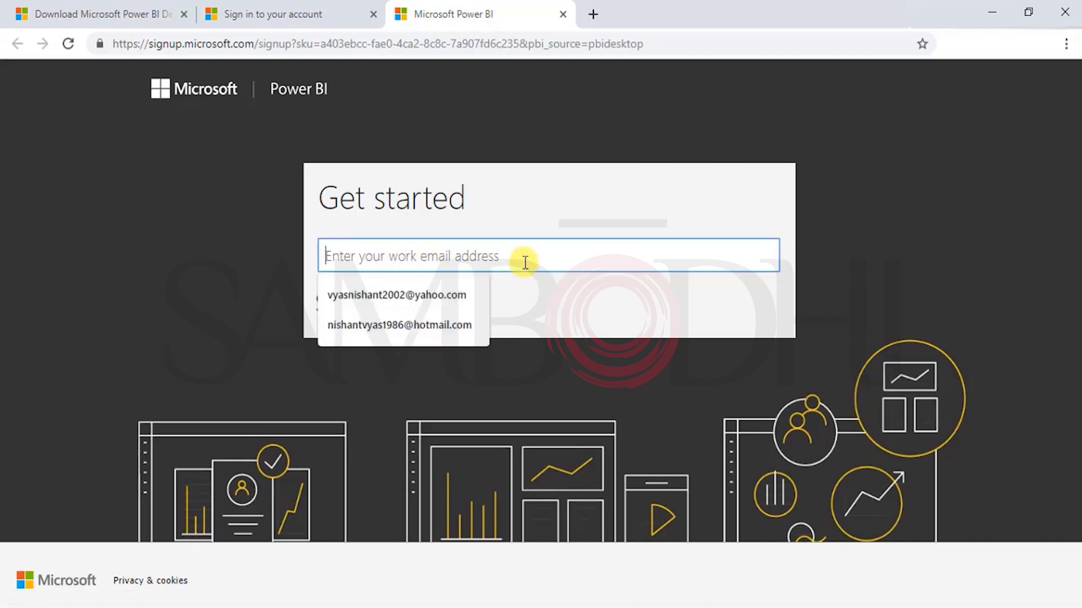
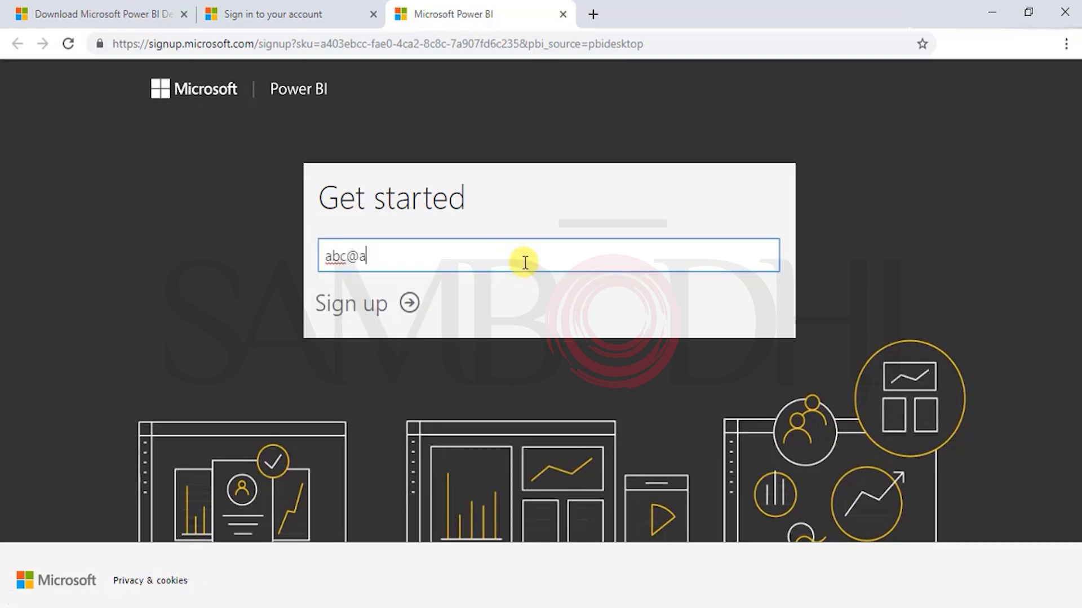
pyautogui.press('Return')
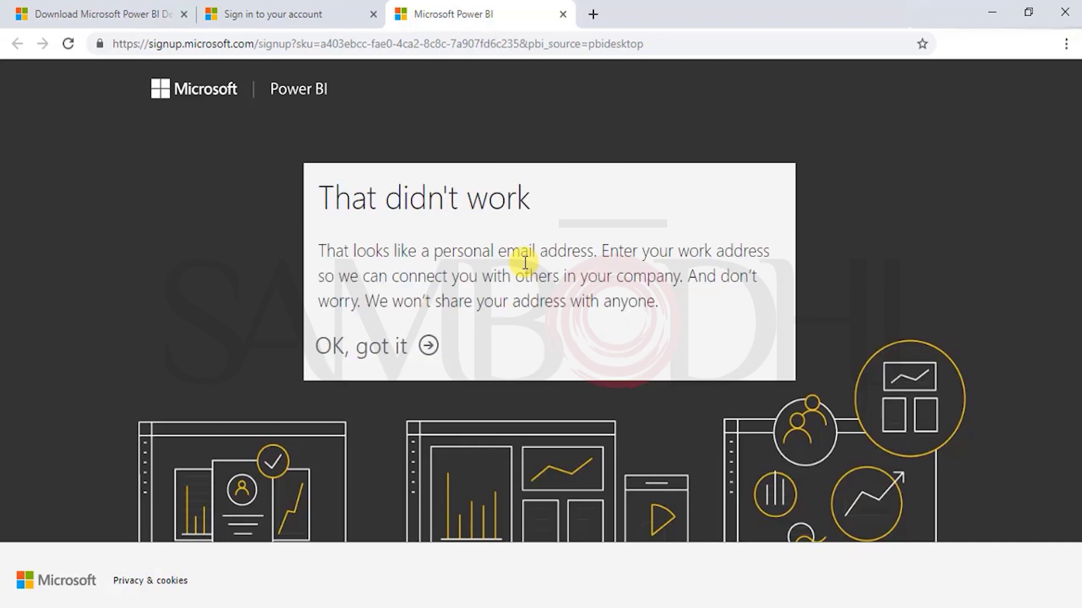
pyautogui.moveTo(326, 251); pyautogui.dragTo(671, 316)
pyautogui.click(673, 316)
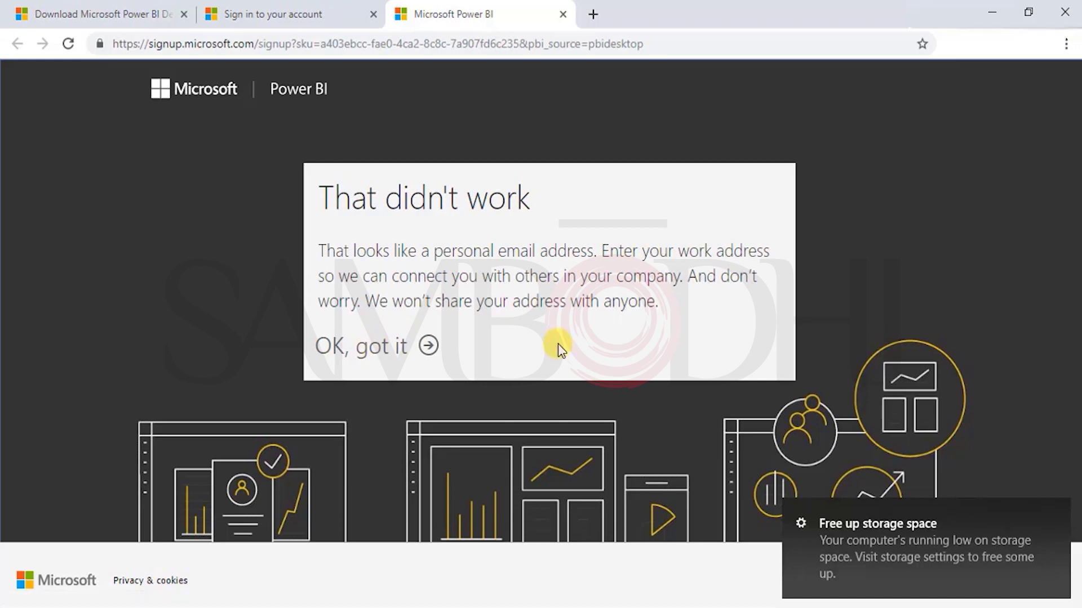
pyautogui.click(428, 345)
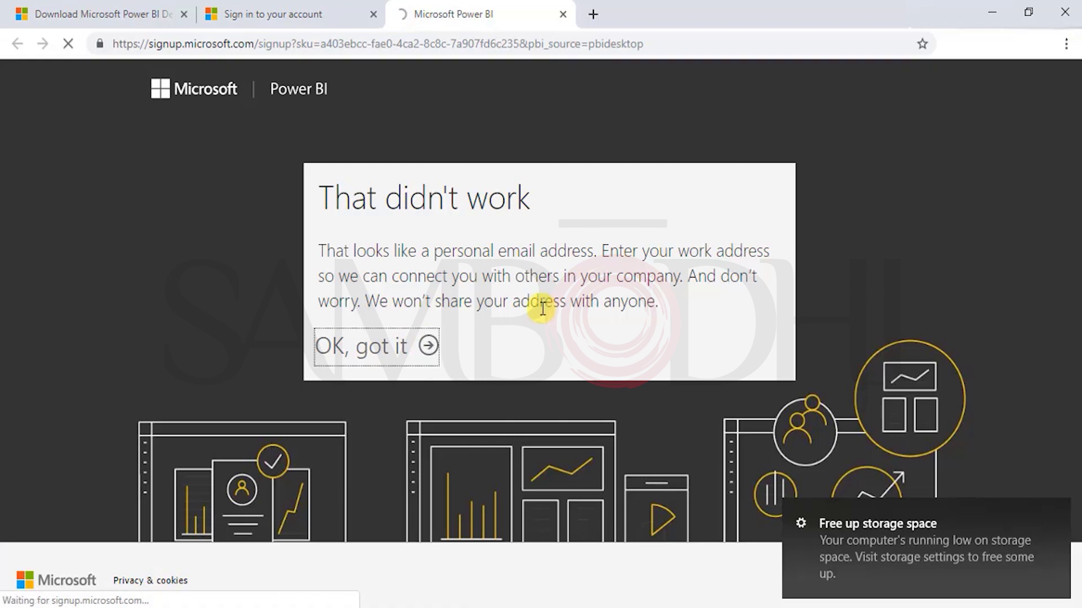
pyautogui.moveTo(453, 259); pyautogui.dragTo(302, 271)
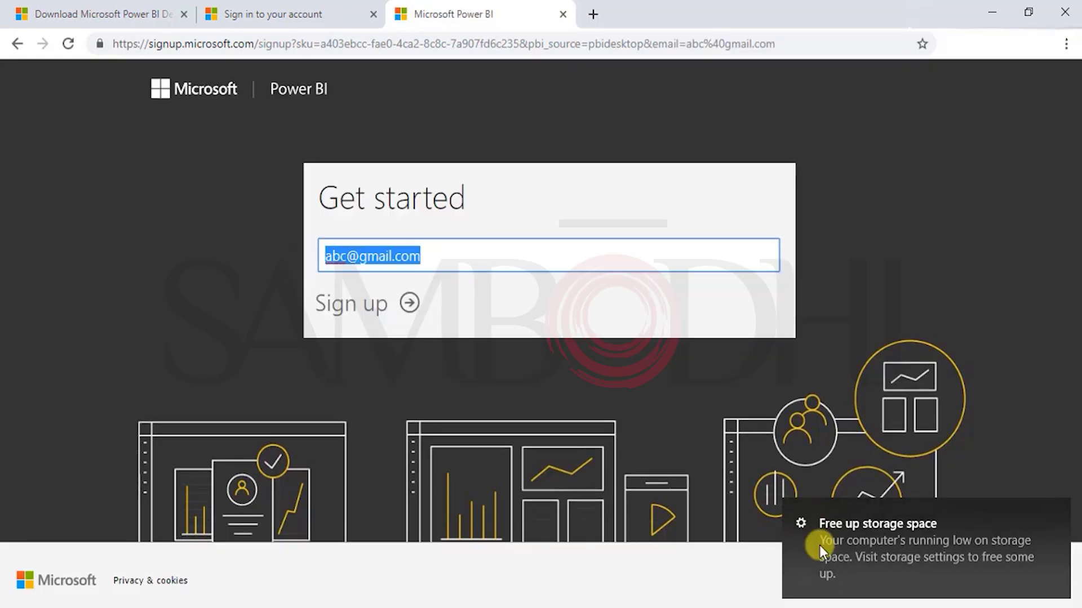
pyautogui.write('nishan')
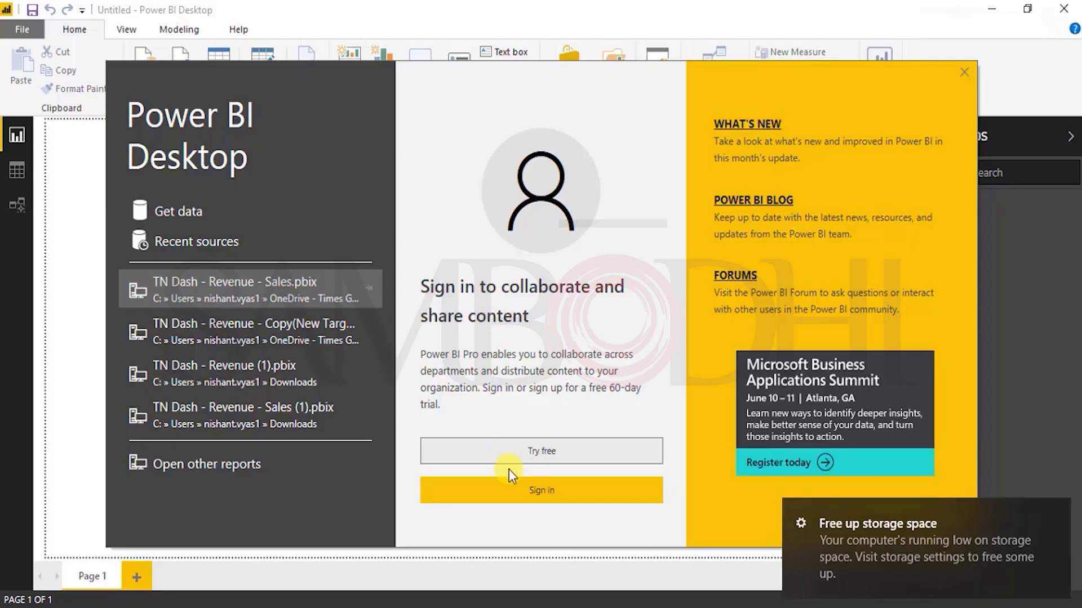
# Step: Sign in to Power BI Desktop with the work e-mail, then dismiss the account flyout and notification
pyautogui.press('Escape')
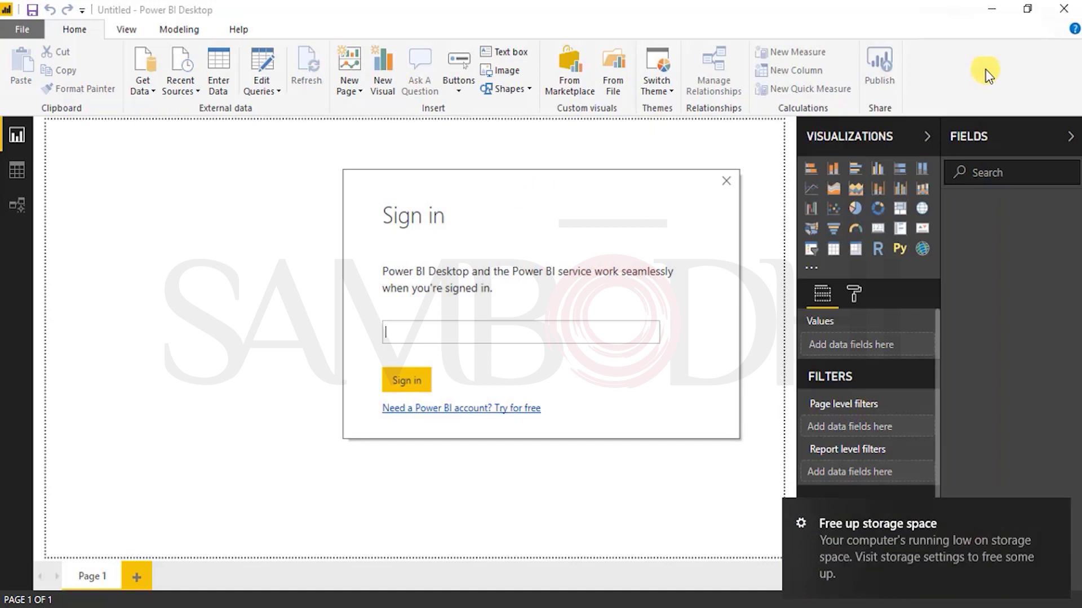
pyautogui.click(462, 338)
pyautogui.press('Return')
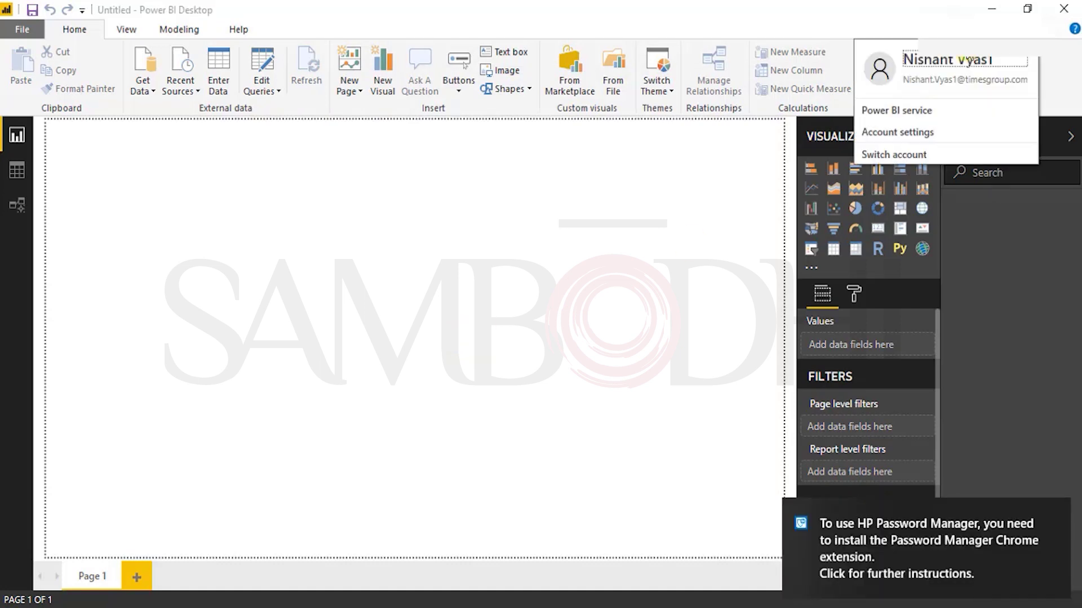
pyautogui.click(617, 293)
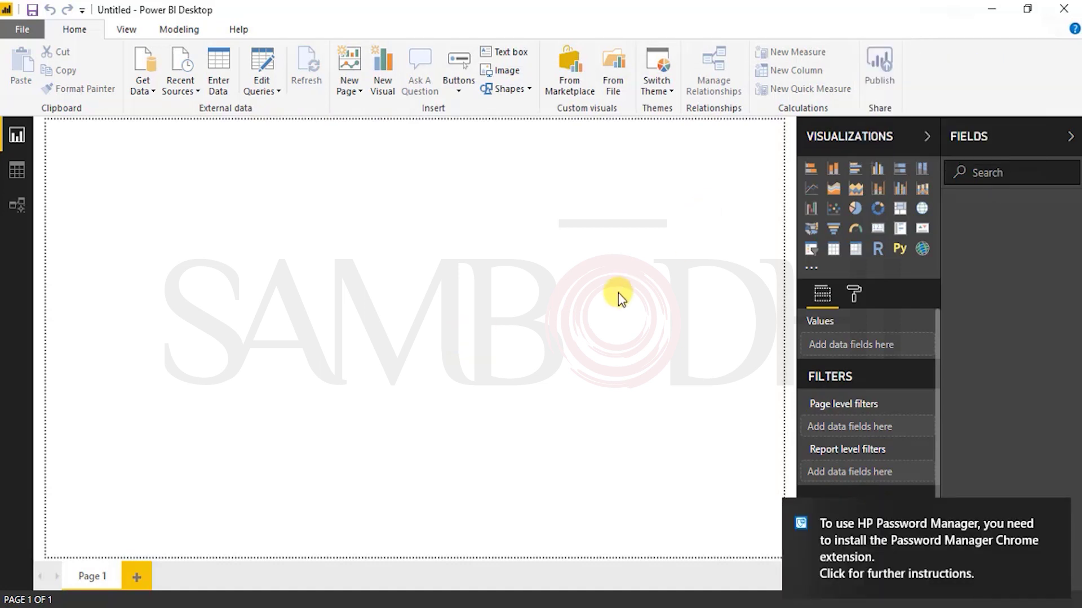
pyautogui.click(1054, 510)
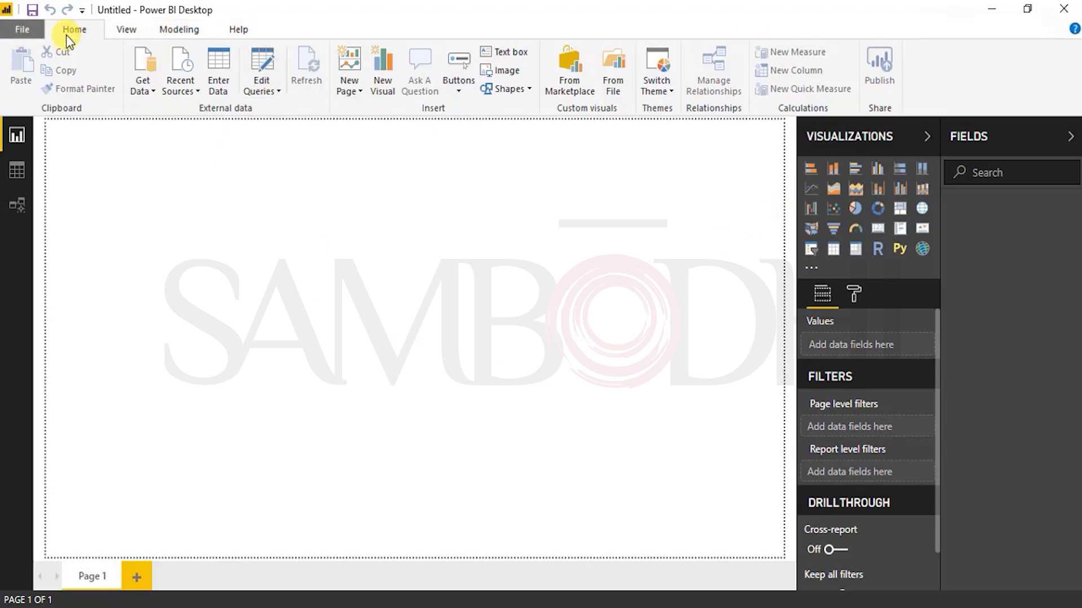
pyautogui.click(120, 34)
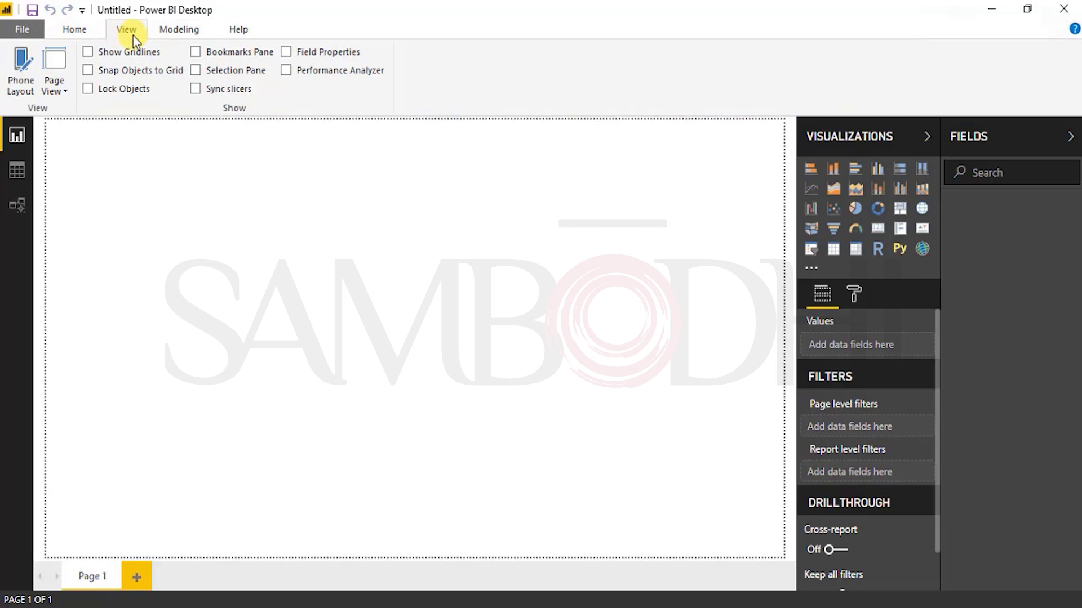
pyautogui.click(172, 34)
pyautogui.click(247, 35)
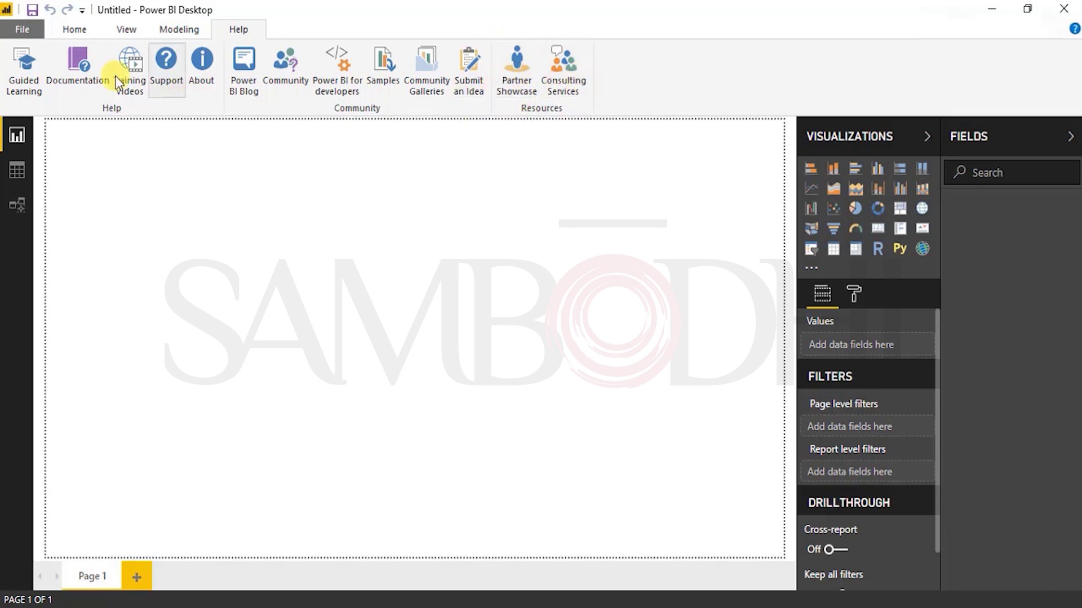
pyautogui.click(74, 31)
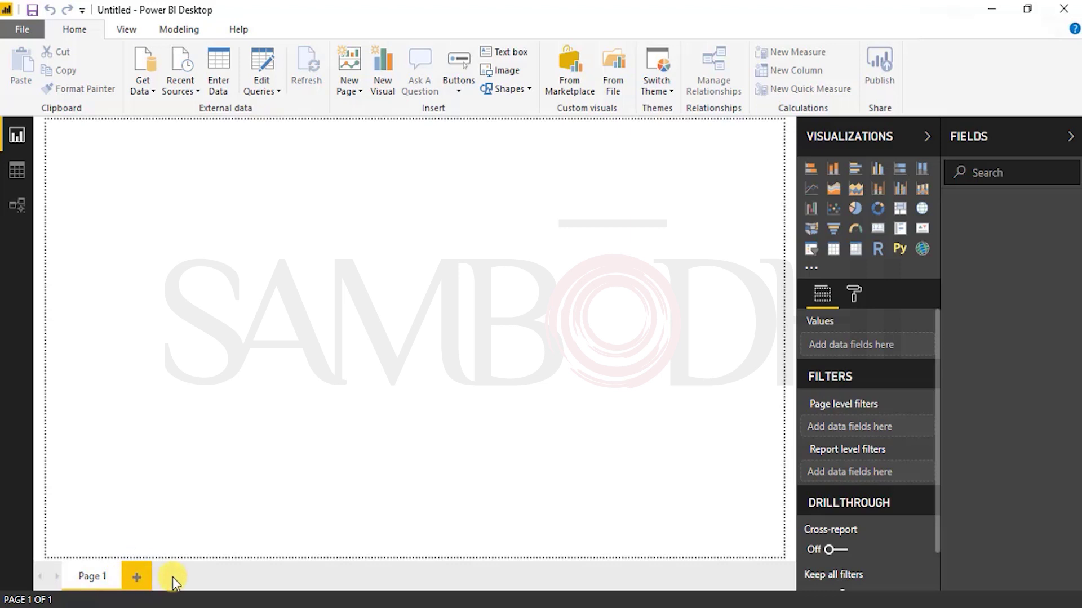
pyautogui.click(384, 79)
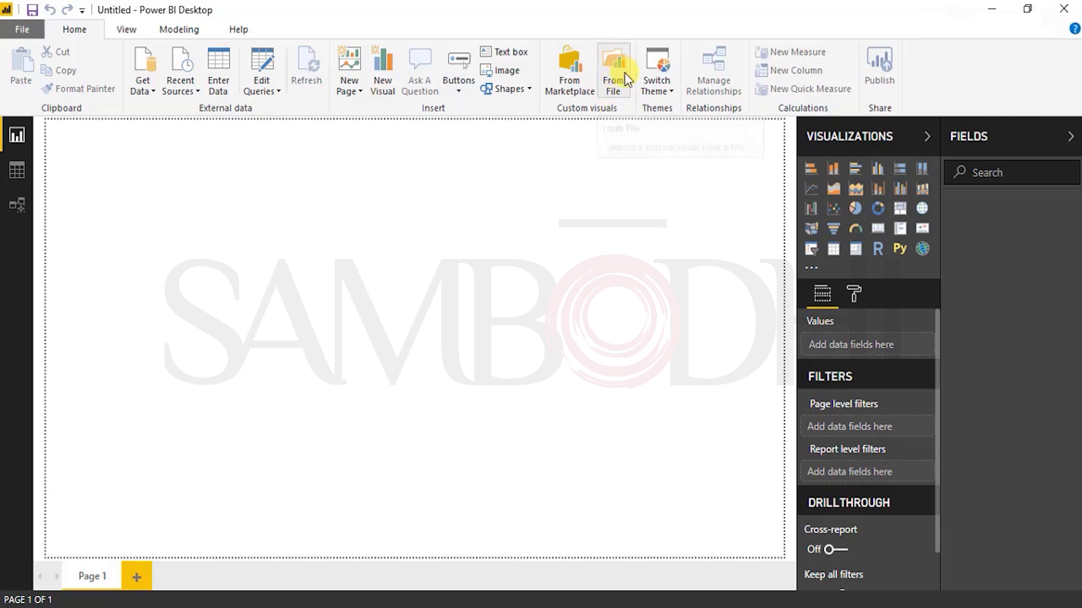
pyautogui.click(670, 92)
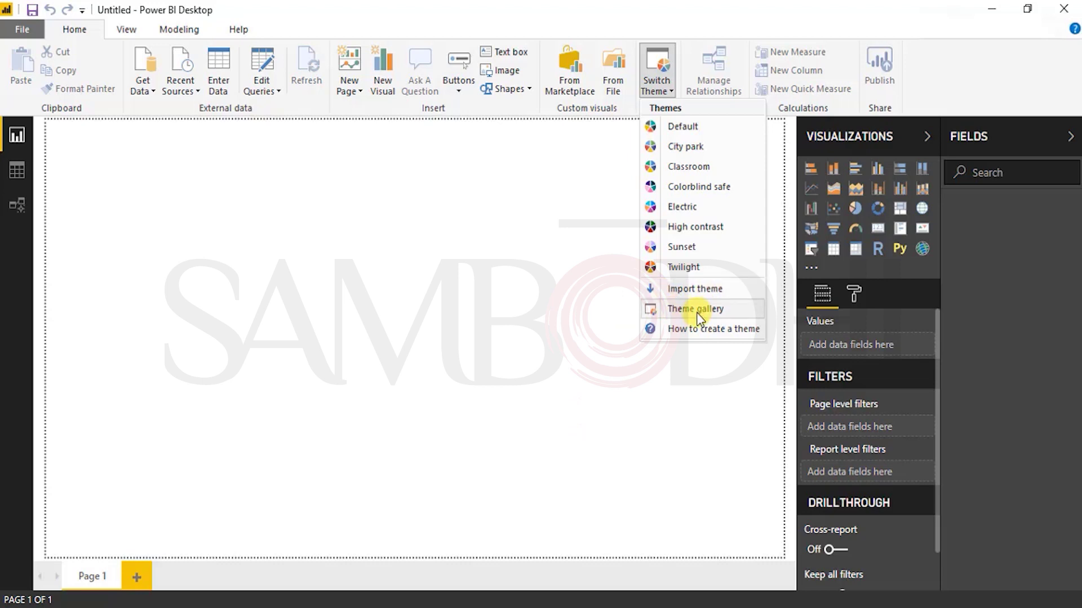
pyautogui.click(265, 354)
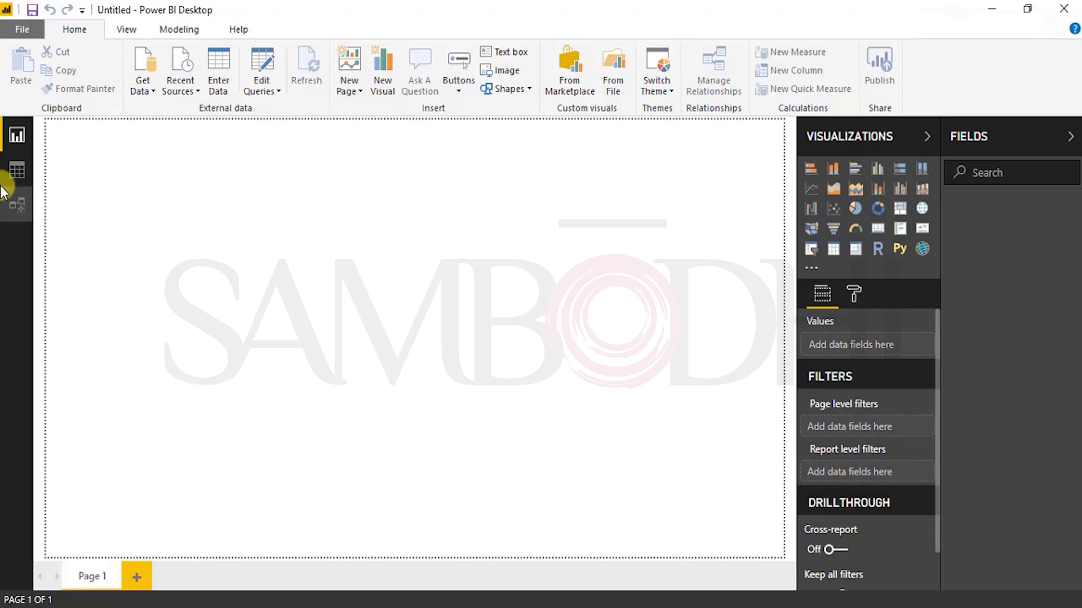
# Step: Show the View ribbon, then the Modeling ribbon with measure, column, table and parameter tools
pyautogui.click(125, 32)
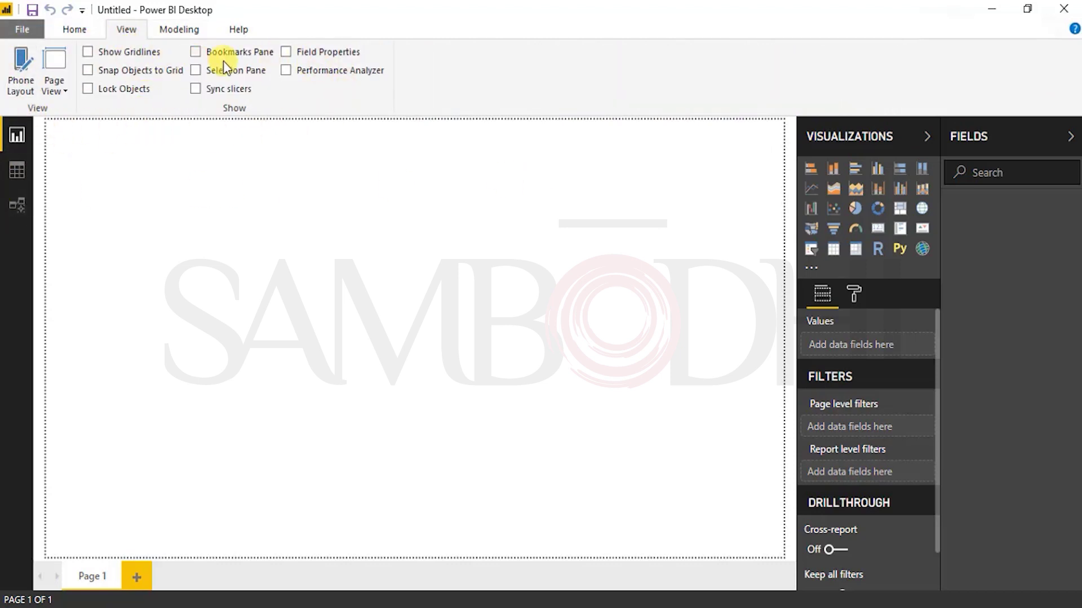
pyautogui.click(186, 32)
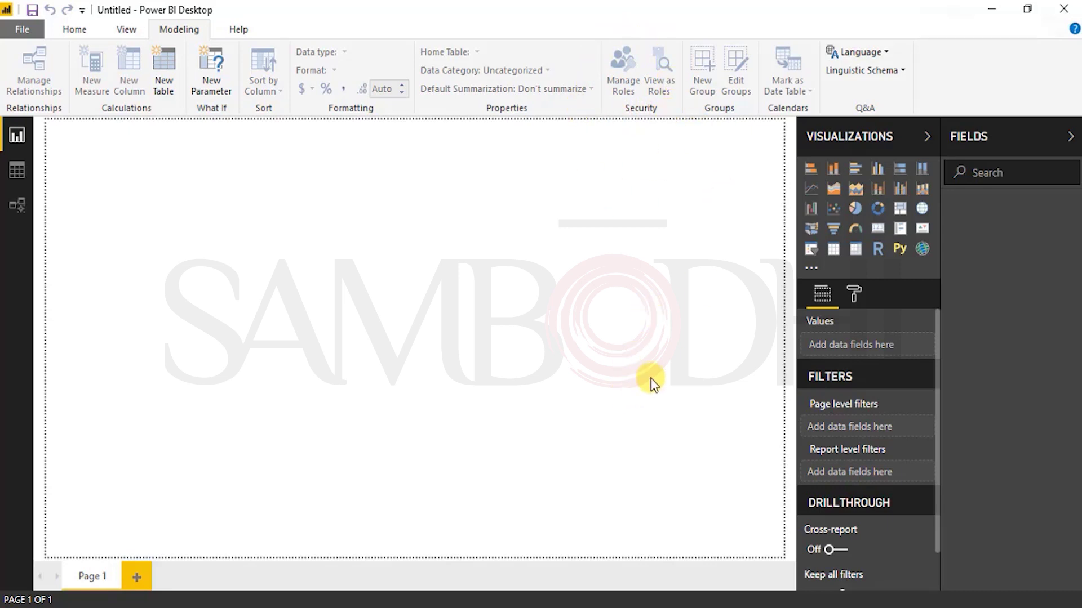
pyautogui.click(885, 54)
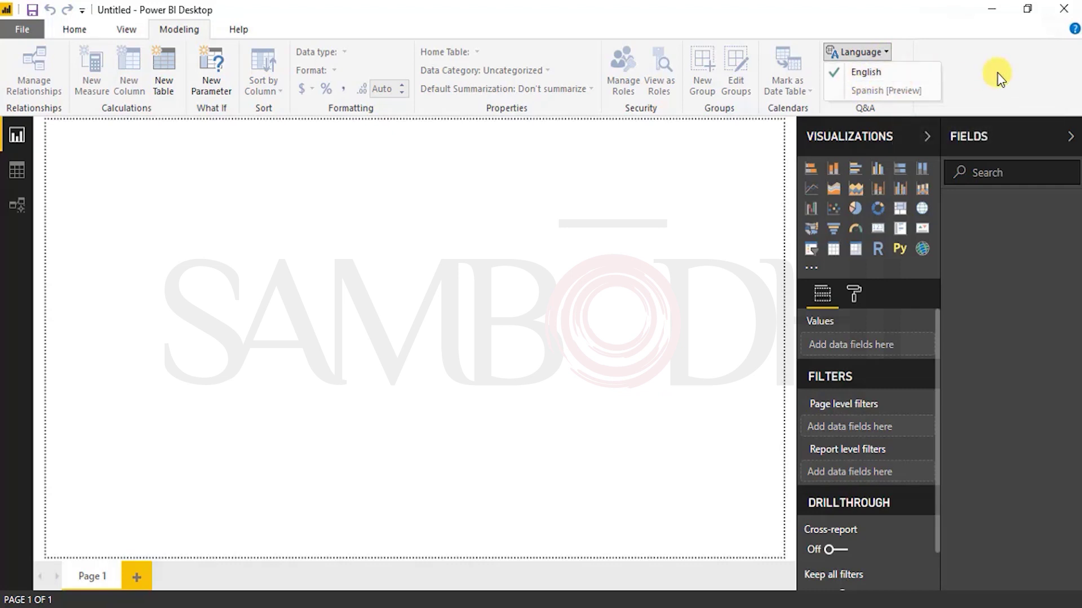
pyautogui.click(979, 73)
pyautogui.click(881, 72)
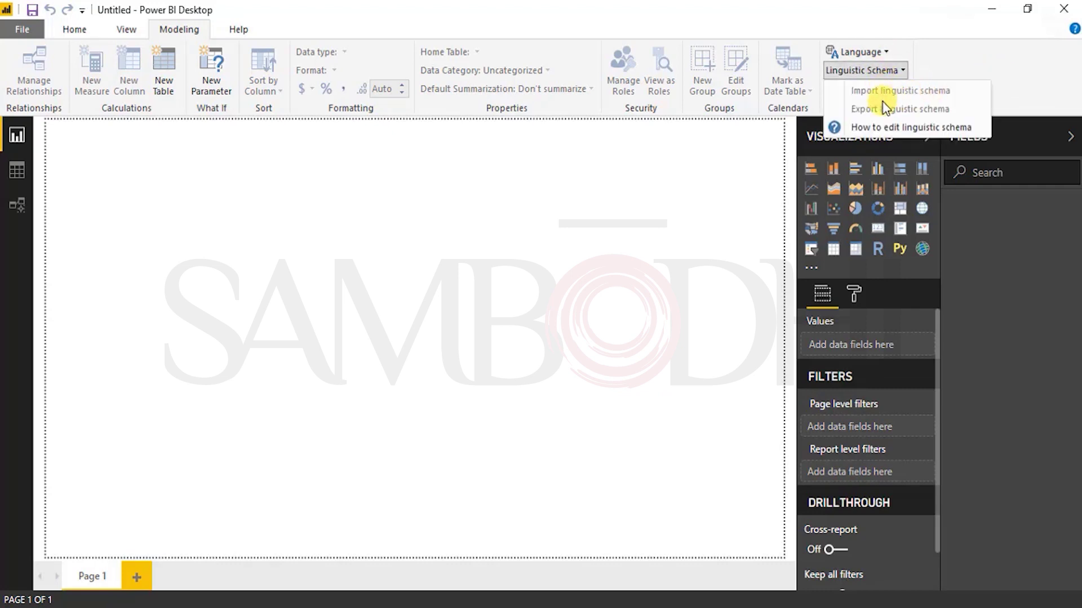
pyautogui.click(871, 55)
pyautogui.click(966, 66)
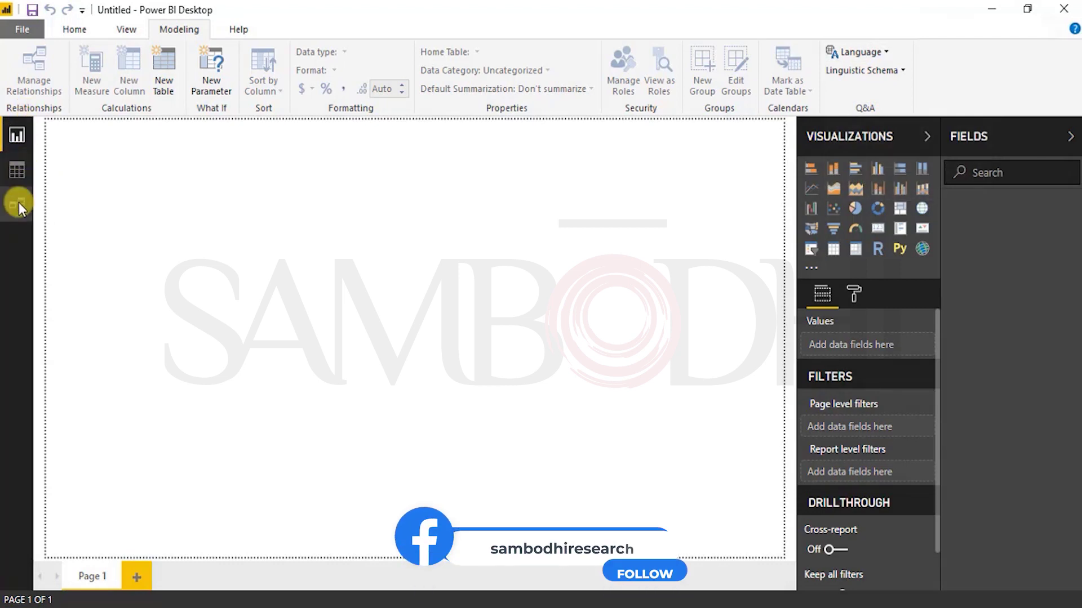
# Step: Switch to Data view, then to the empty Model view layout
pyautogui.click(16, 169)
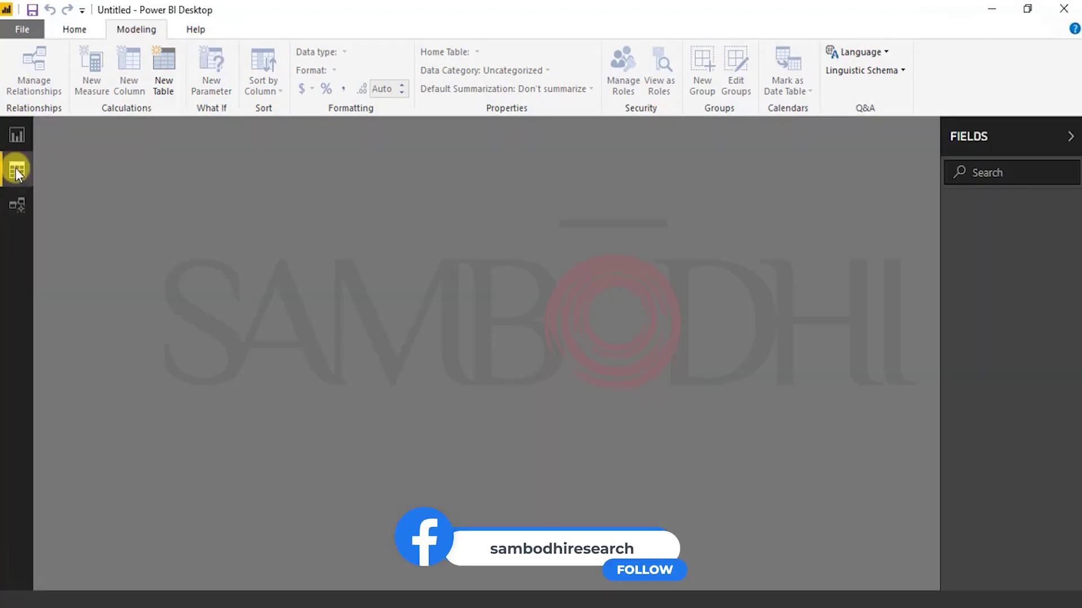
pyautogui.click(16, 205)
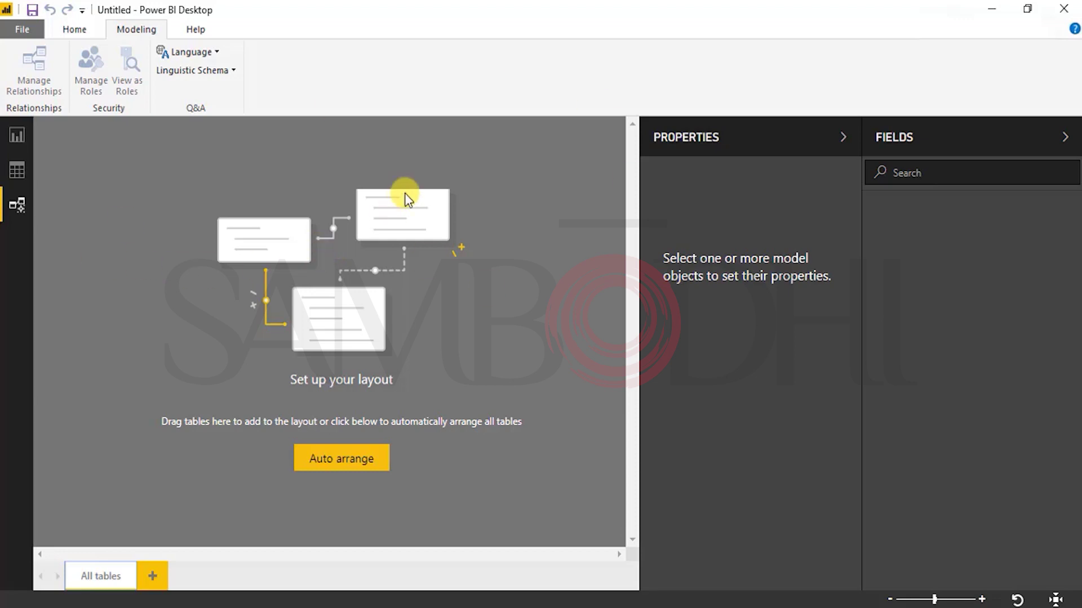
# Step: Return to Report view showing the blank Page 1 canvas
pyautogui.click(12, 138)
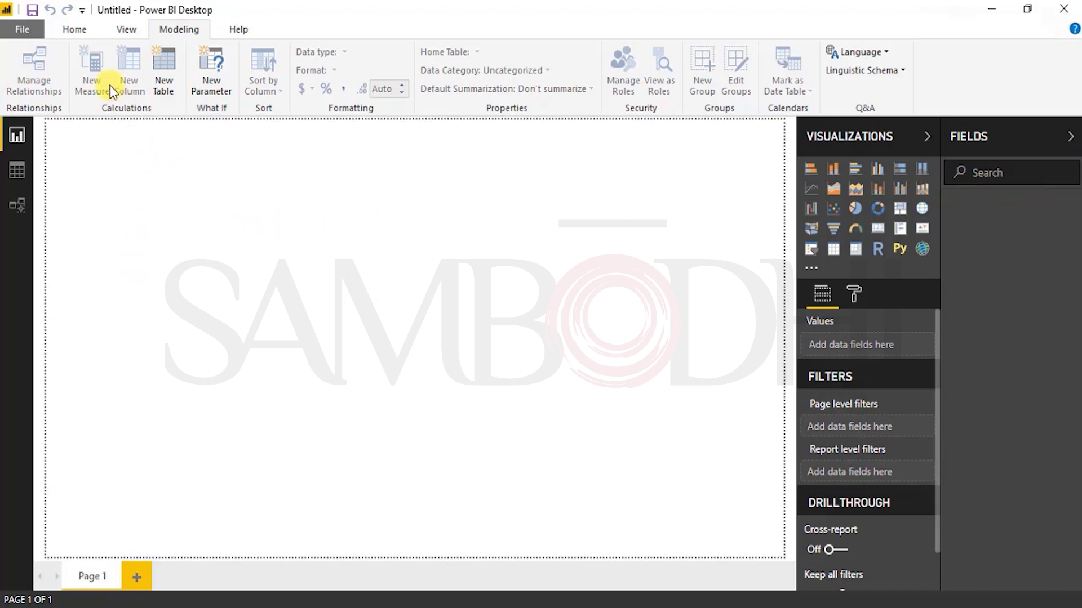
# Step: From the Home tab, bring up the full Get Data connector catalogue via More..
pyautogui.click(76, 33)
pyautogui.click(151, 90)
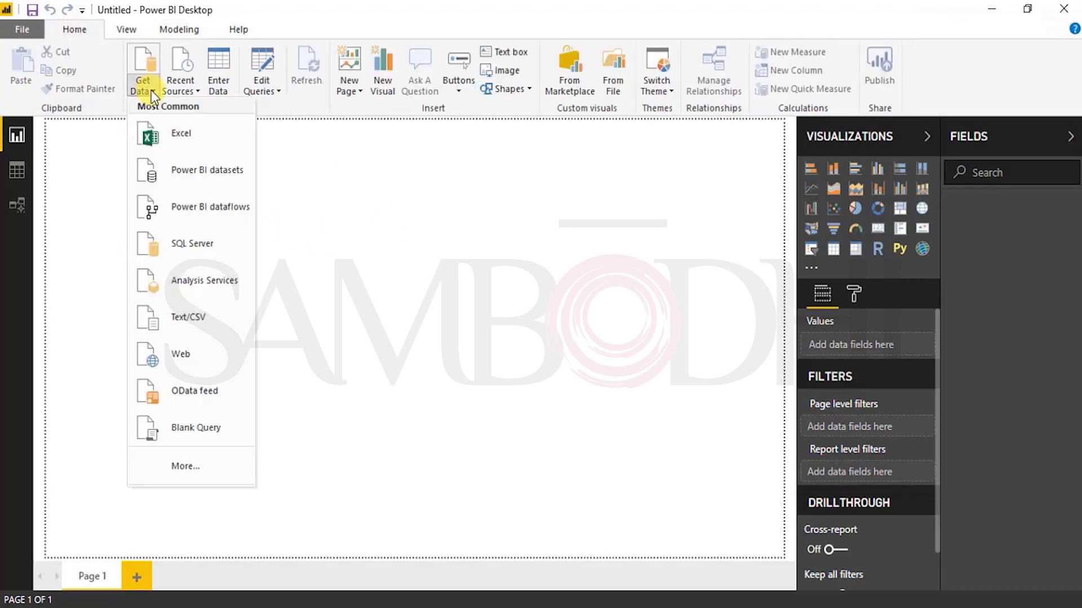
pyautogui.click(337, 435)
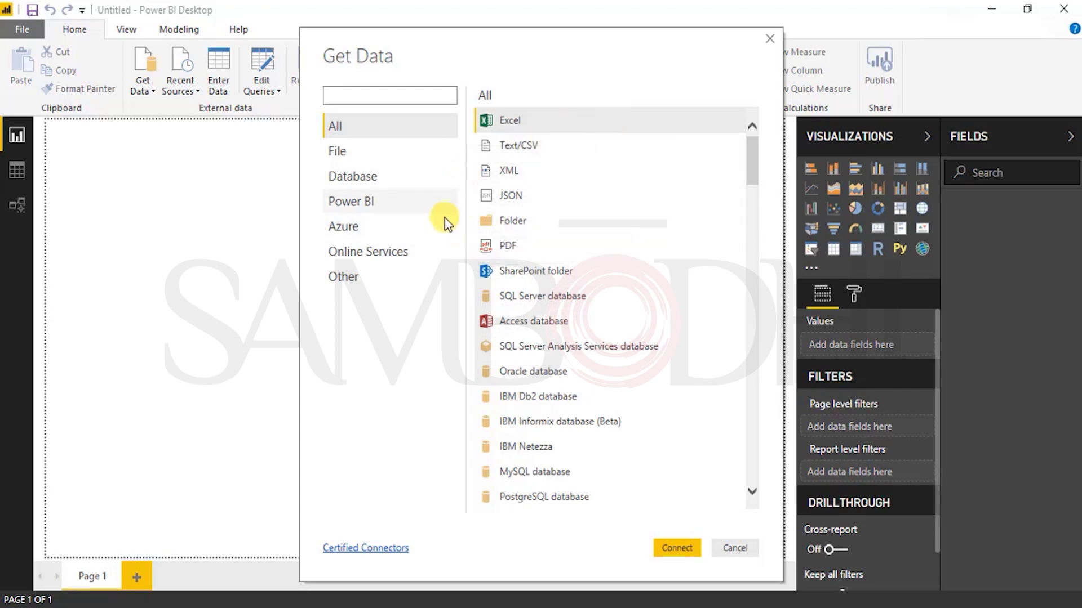
# Step: Browse the Text/CSV, JSON, Folder and SharePoint folder connectors
pyautogui.click(554, 144)
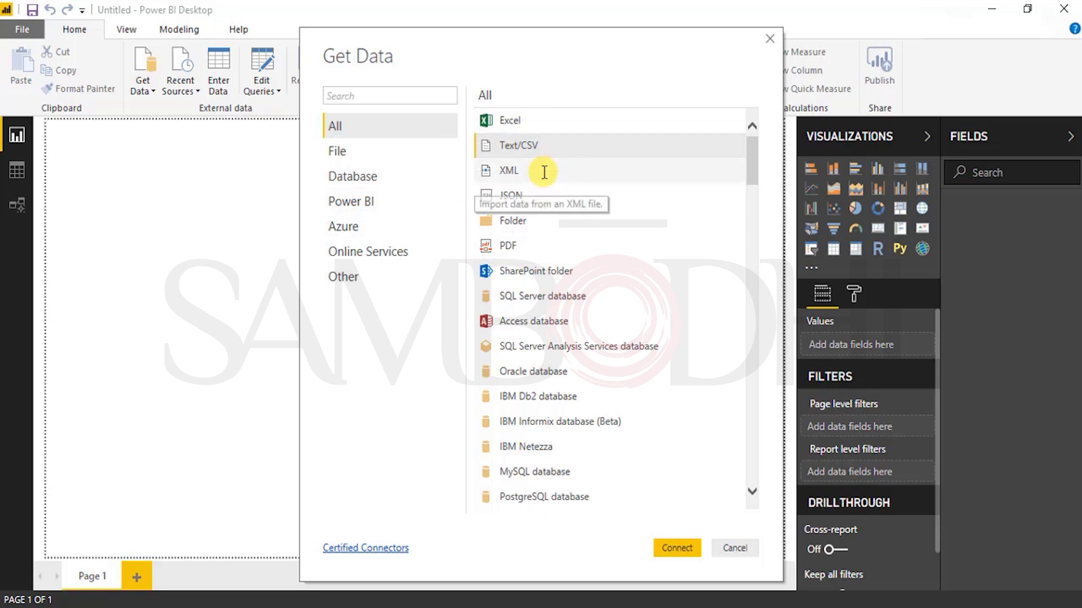
pyautogui.click(540, 198)
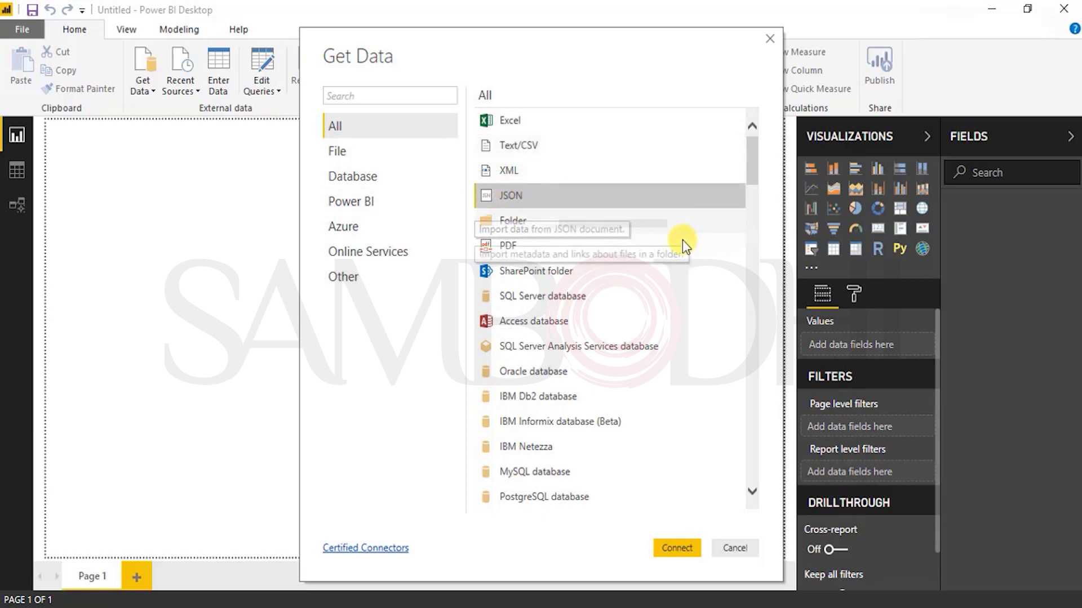
pyautogui.click(536, 222)
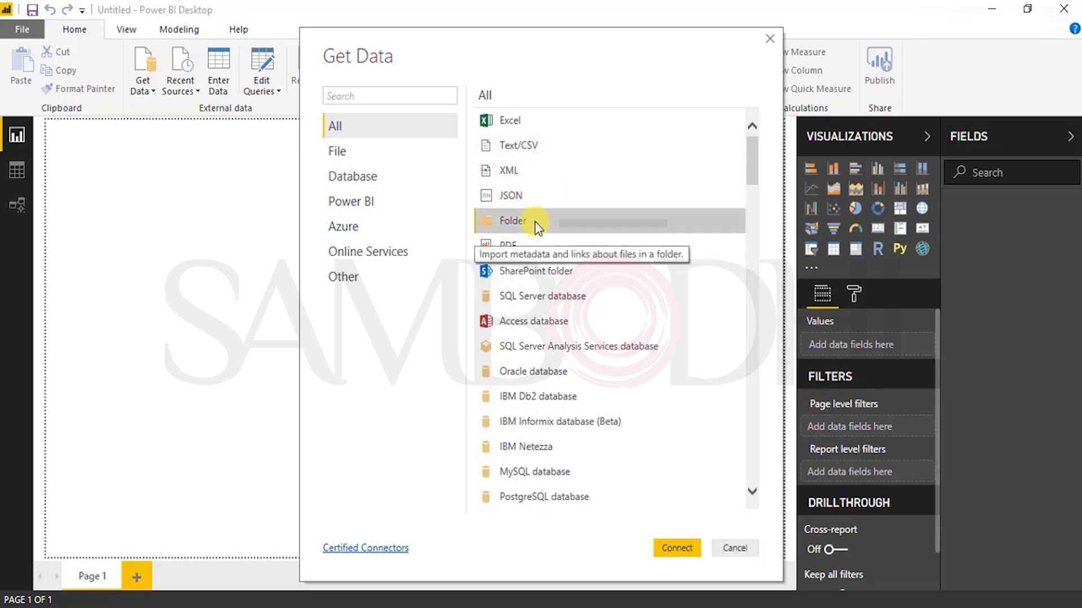
pyautogui.click(564, 276)
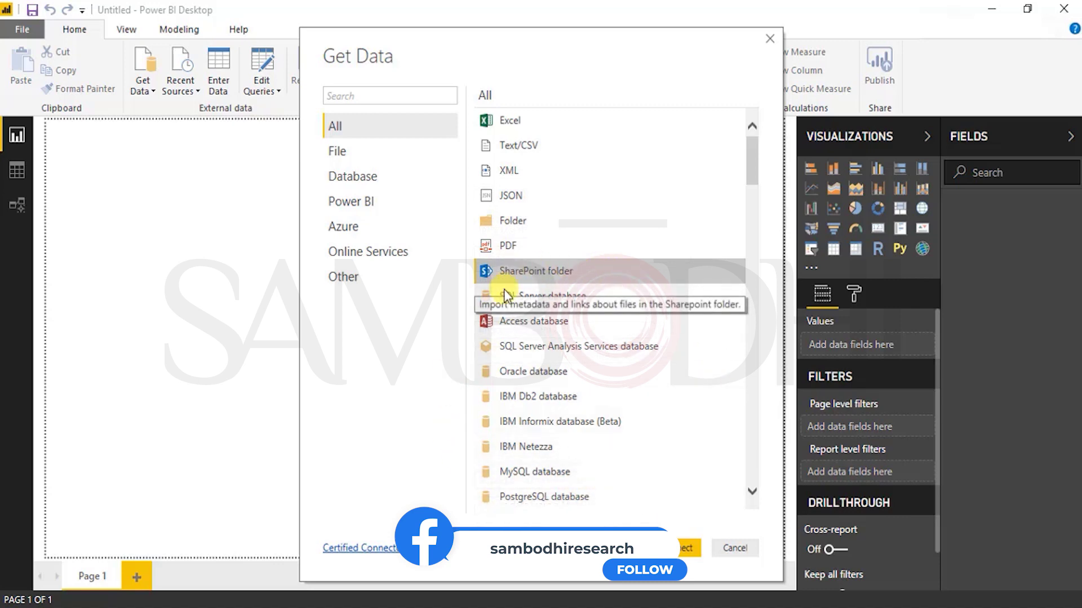
pyautogui.scroll(-2, 599, 474)
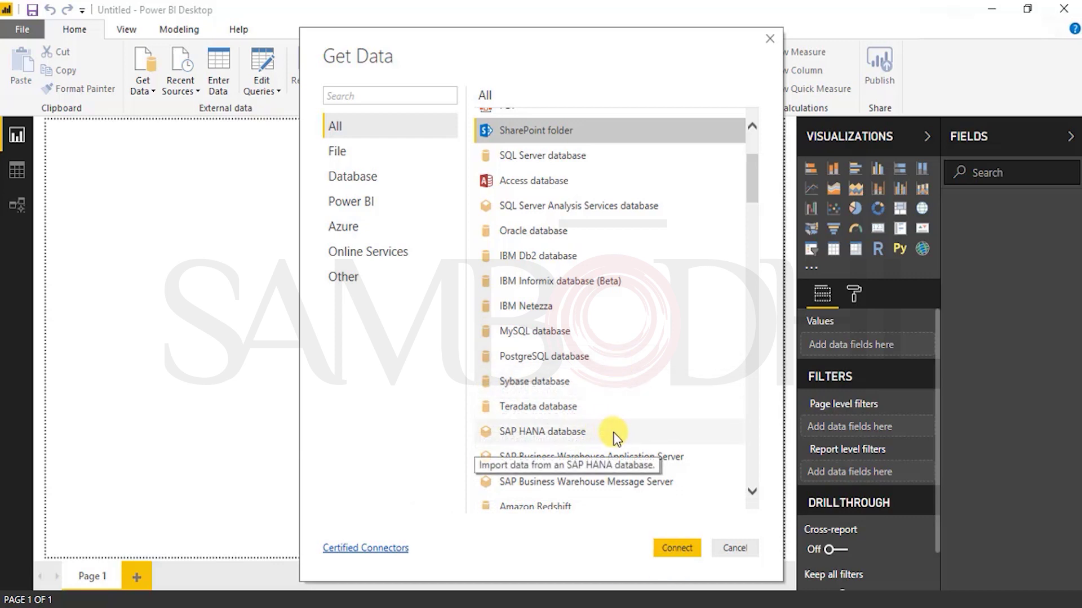
pyautogui.scroll(-2, 616, 438)
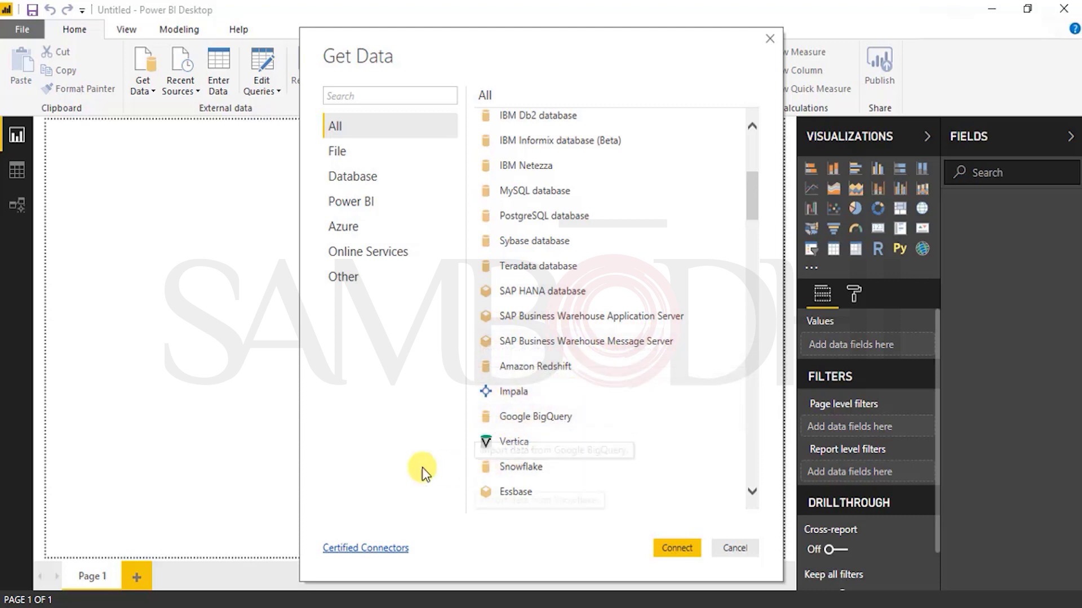
pyautogui.scroll(-2, 641, 450)
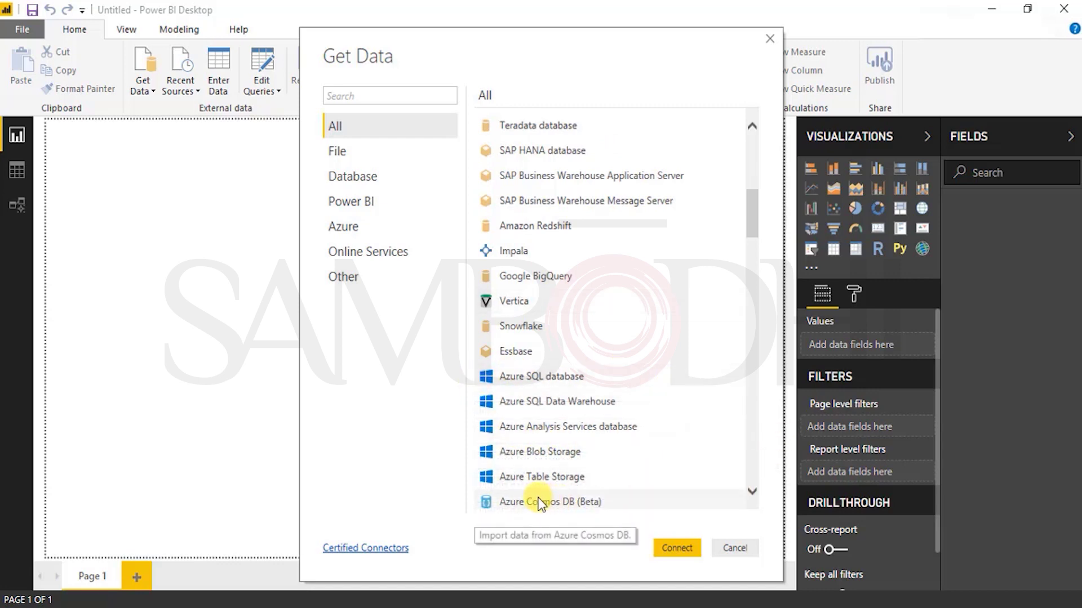
pyautogui.click(752, 492)
pyautogui.click(753, 491)
pyautogui.click(752, 491)
pyautogui.click(752, 492)
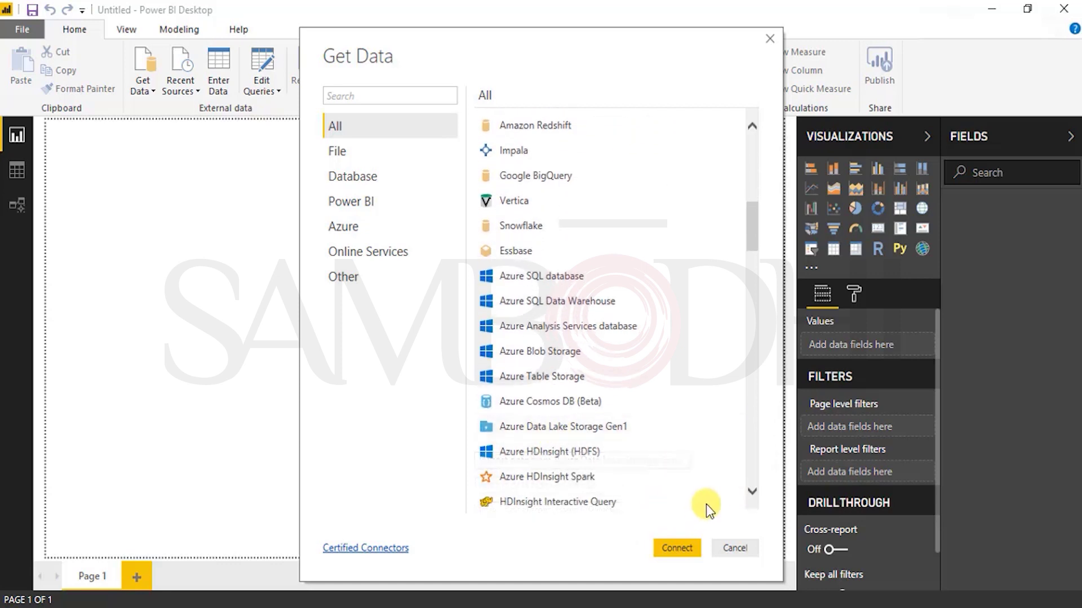
pyautogui.click(753, 492)
pyautogui.click(752, 492)
pyautogui.click(753, 491)
pyautogui.click(753, 492)
pyautogui.click(752, 492)
pyautogui.click(753, 492)
pyautogui.click(753, 492)
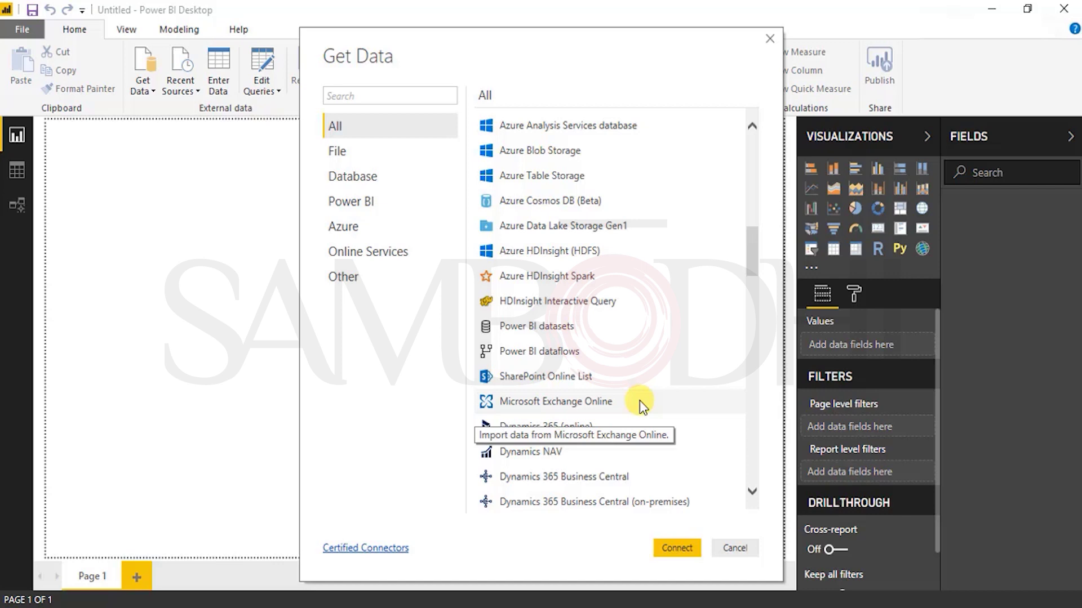
pyautogui.click(753, 494)
pyautogui.click(752, 493)
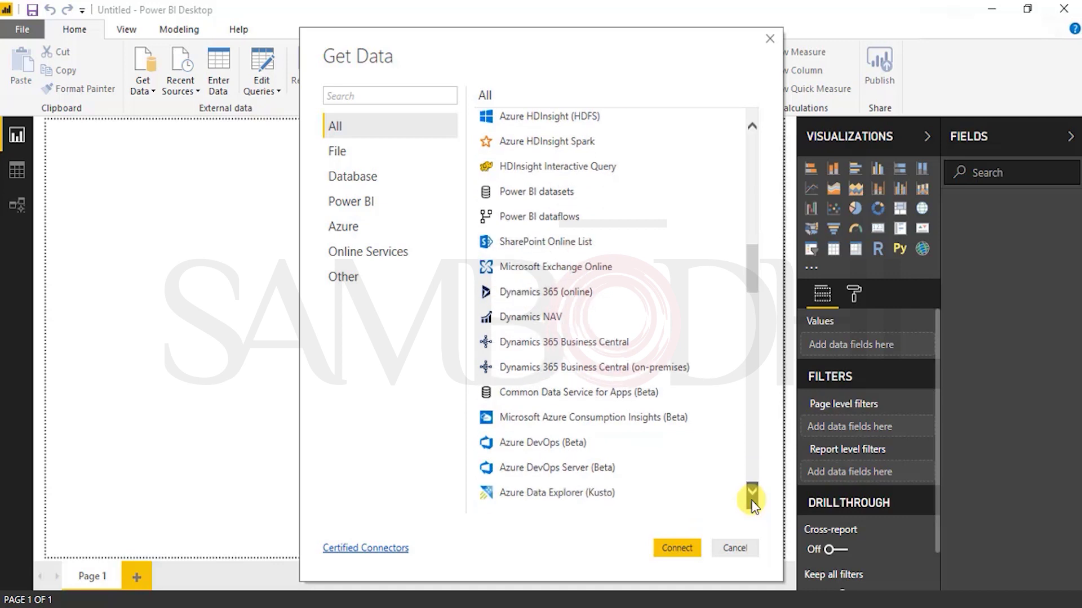
pyautogui.click(752, 493)
pyautogui.click(753, 493)
pyautogui.click(753, 494)
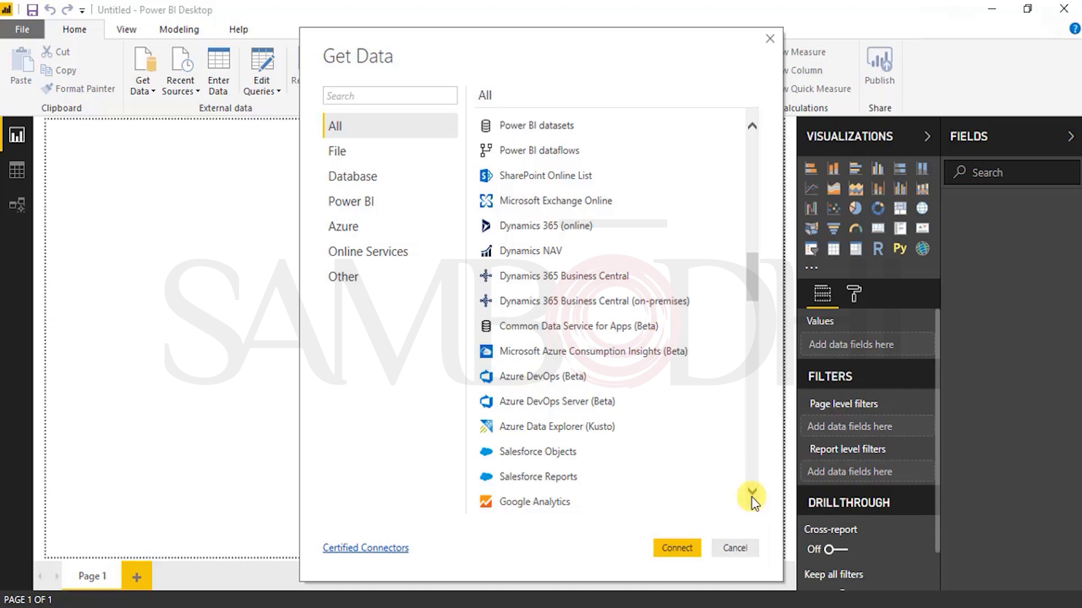
pyautogui.click(752, 493)
pyautogui.click(752, 493)
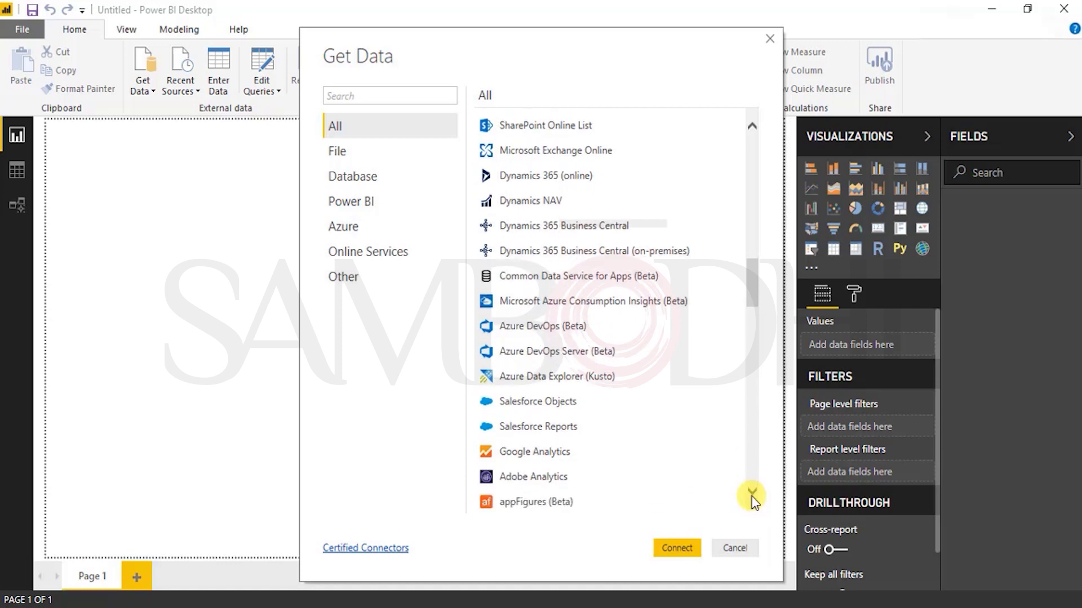
pyautogui.click(752, 493)
pyautogui.click(752, 494)
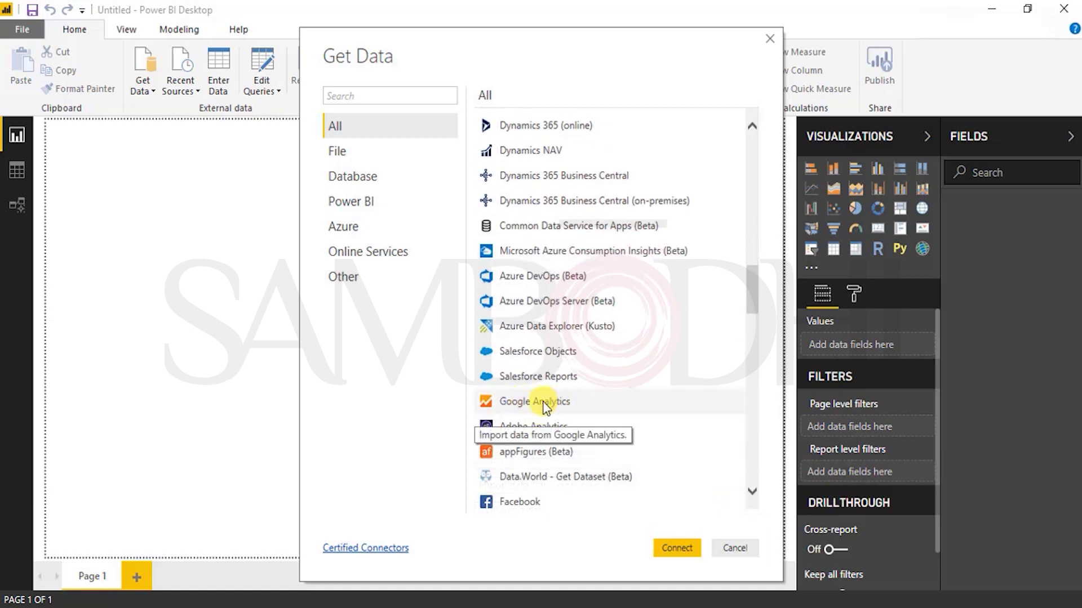
pyautogui.click(752, 492)
pyautogui.click(752, 489)
pyautogui.click(752, 489)
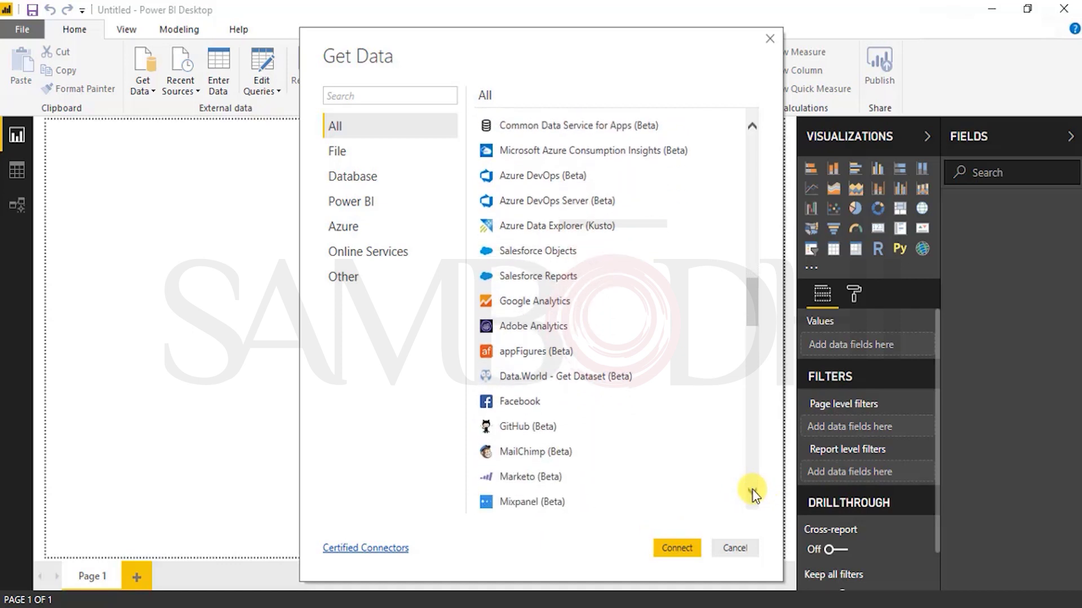
pyautogui.click(753, 491)
pyautogui.click(753, 491)
pyautogui.click(753, 492)
pyautogui.click(752, 491)
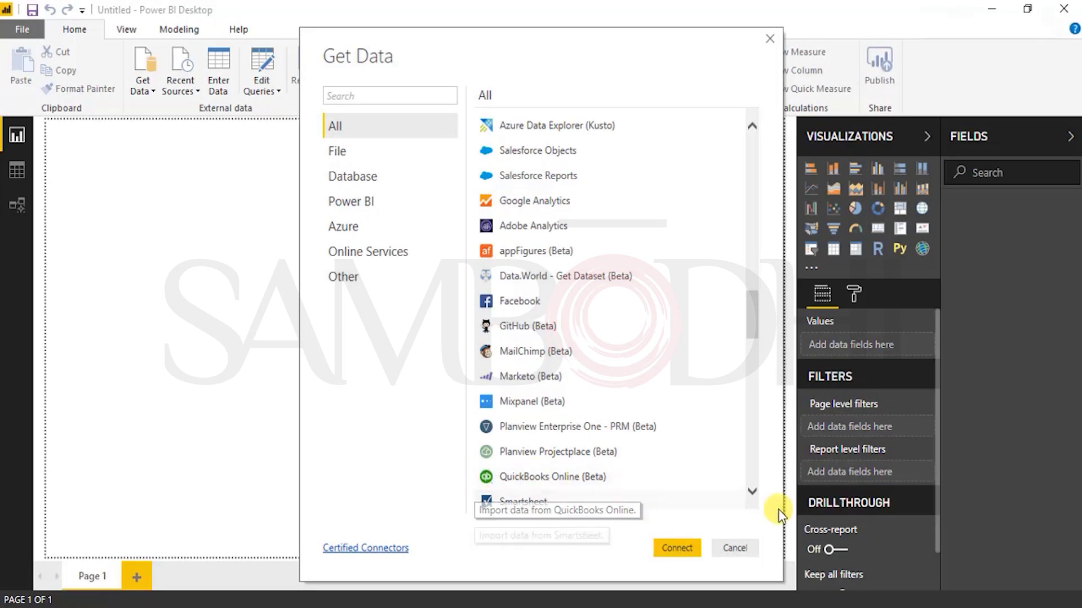
# Step: Scroll to the end of the All connector list, then show only File category sources
pyautogui.scroll(-3, 754, 496)
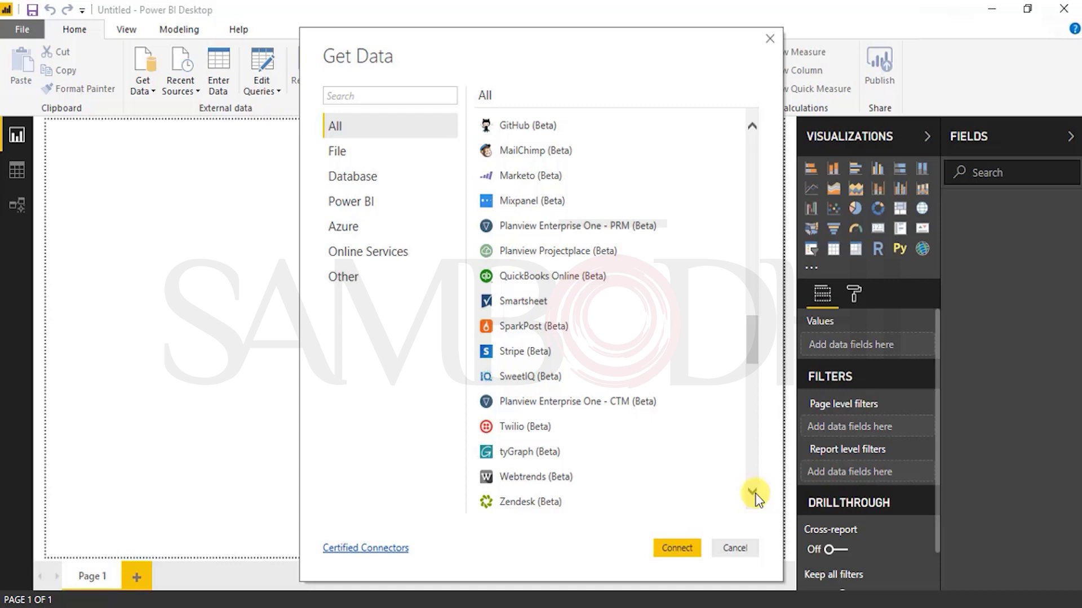
pyautogui.scroll(-1, 755, 499)
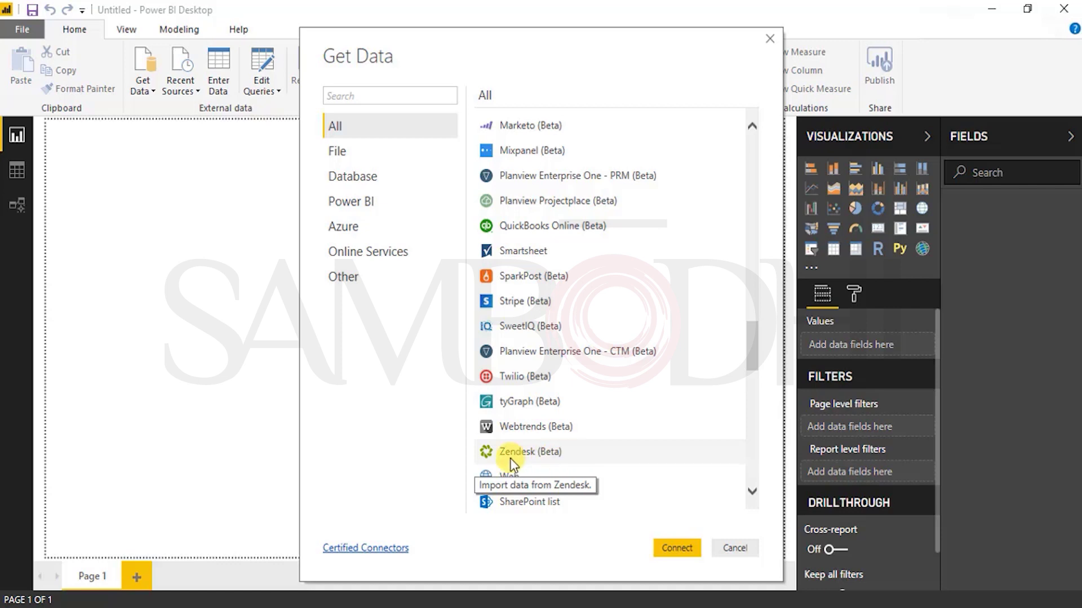
pyautogui.scroll(-3, 586, 482)
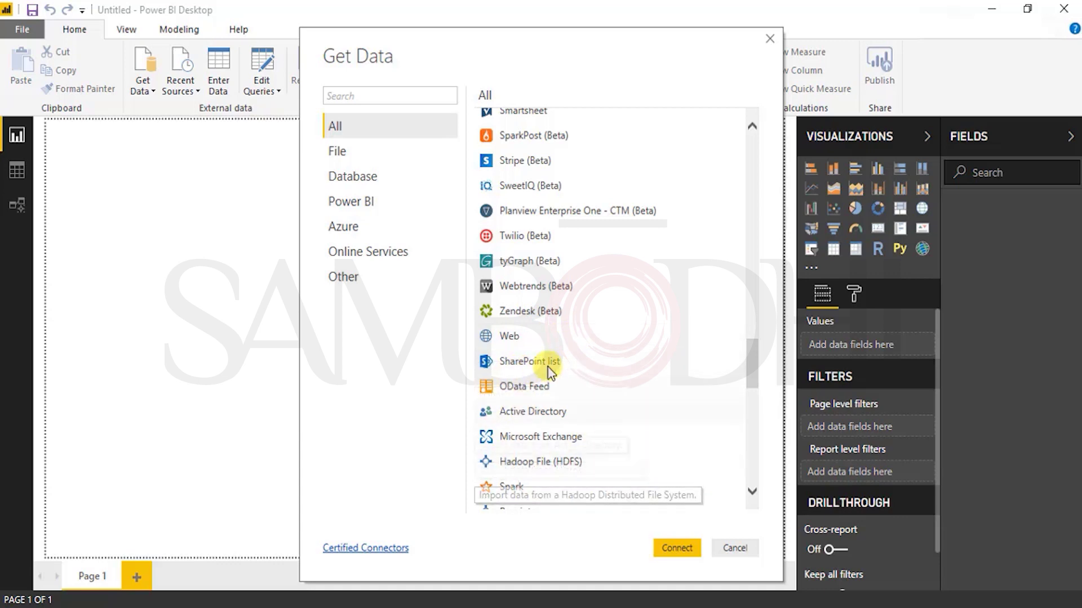
pyautogui.click(753, 496)
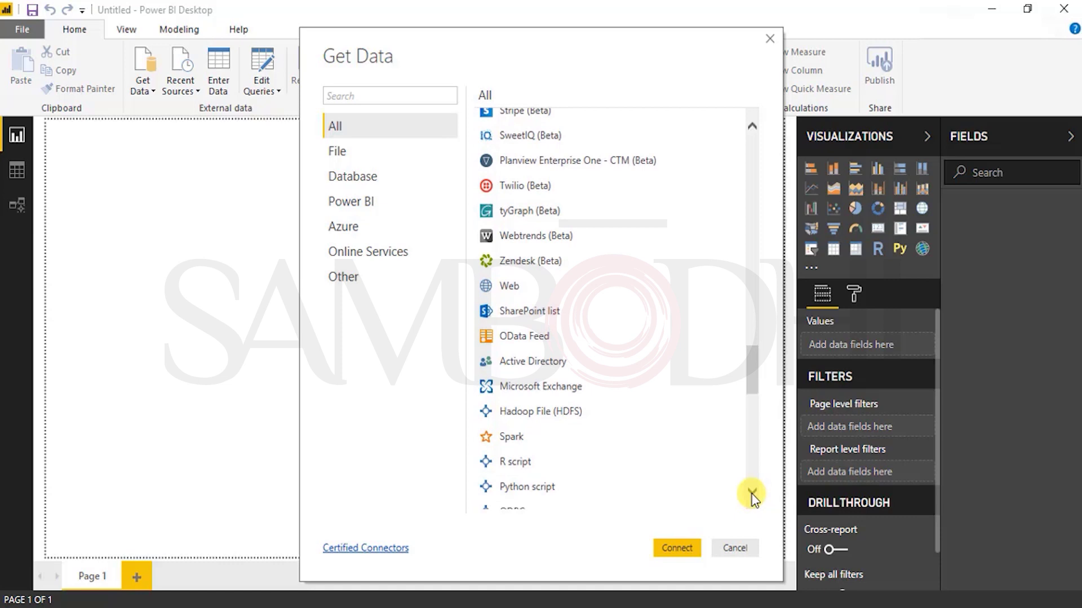
pyautogui.click(753, 496)
pyautogui.click(752, 495)
pyautogui.click(752, 495)
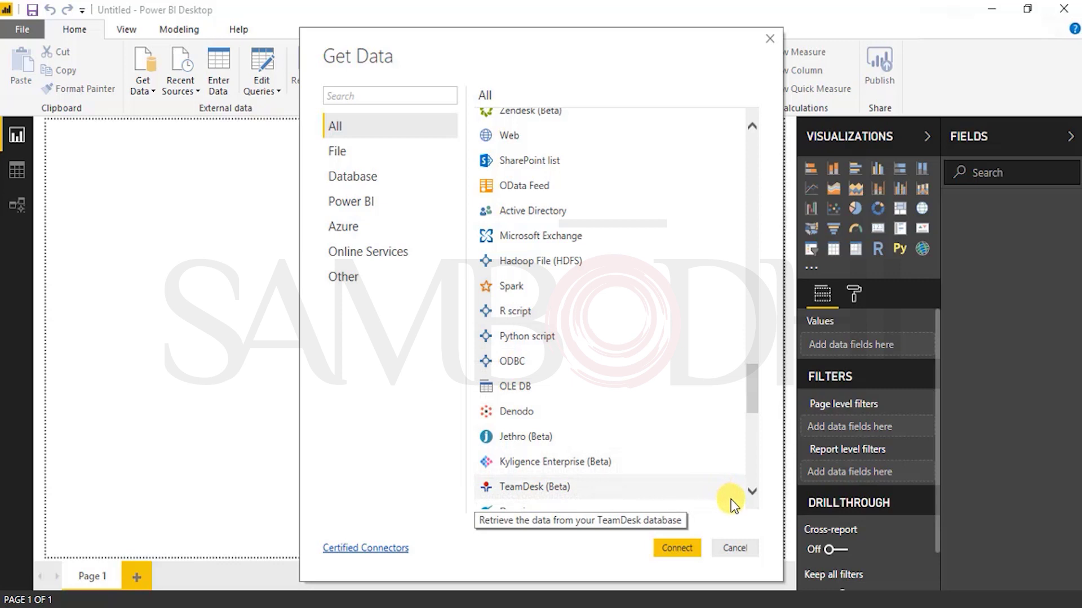
pyautogui.click(751, 498)
pyautogui.click(749, 501)
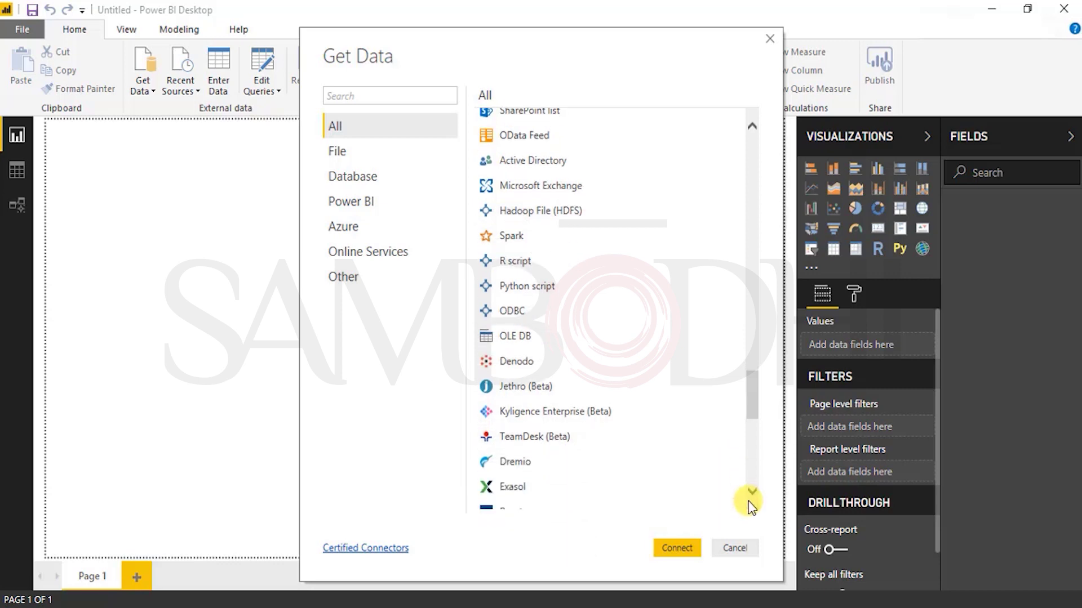
pyautogui.click(749, 500)
pyautogui.click(749, 501)
pyautogui.click(749, 501)
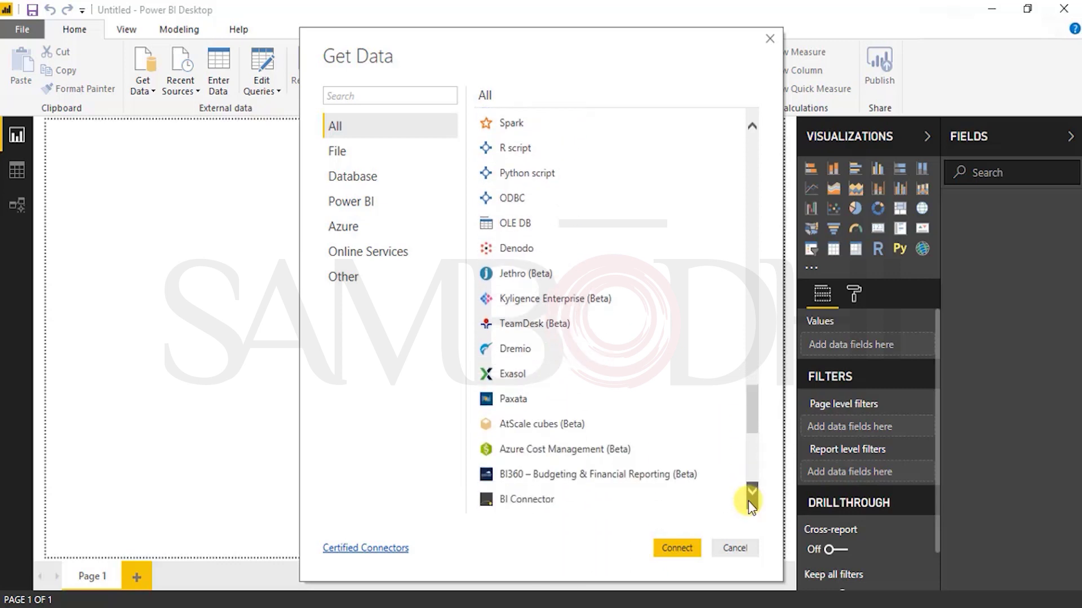
pyautogui.click(749, 500)
pyautogui.click(749, 501)
pyautogui.click(749, 500)
pyautogui.click(750, 499)
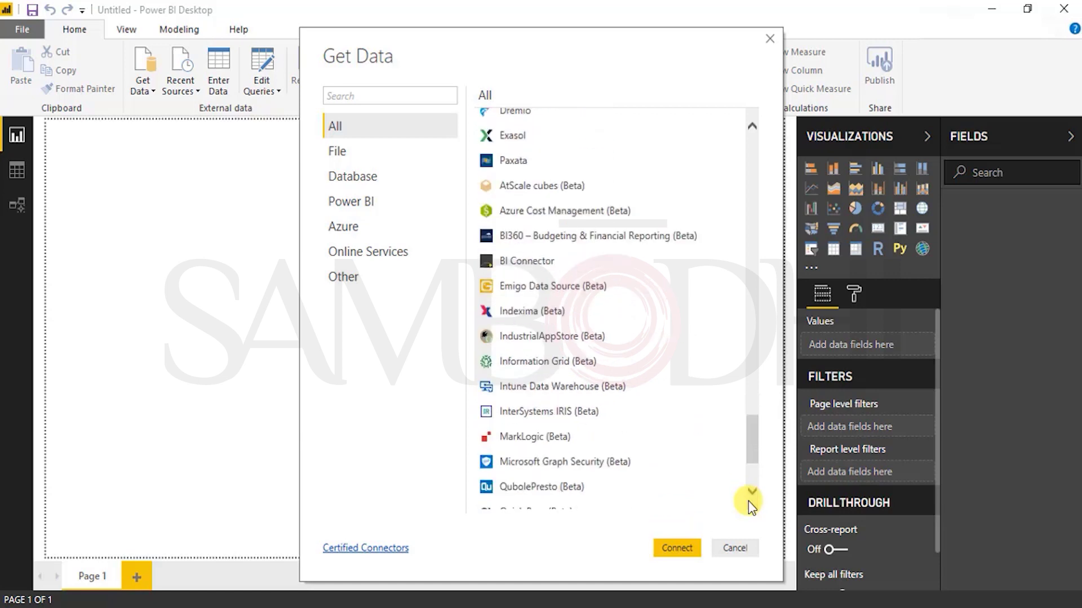
pyautogui.click(749, 499)
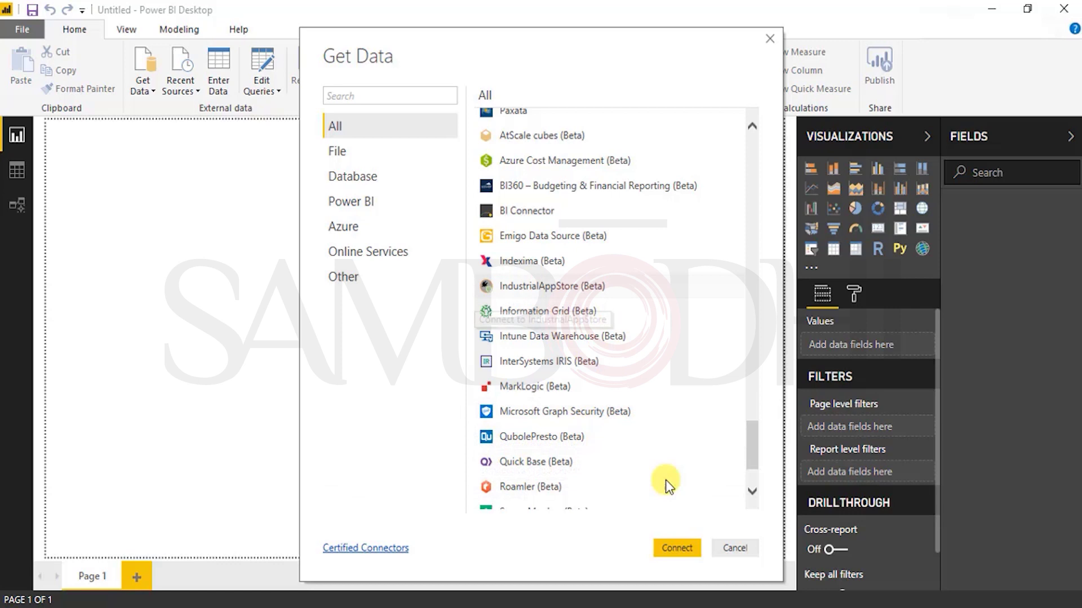
pyautogui.click(753, 492)
pyautogui.click(752, 492)
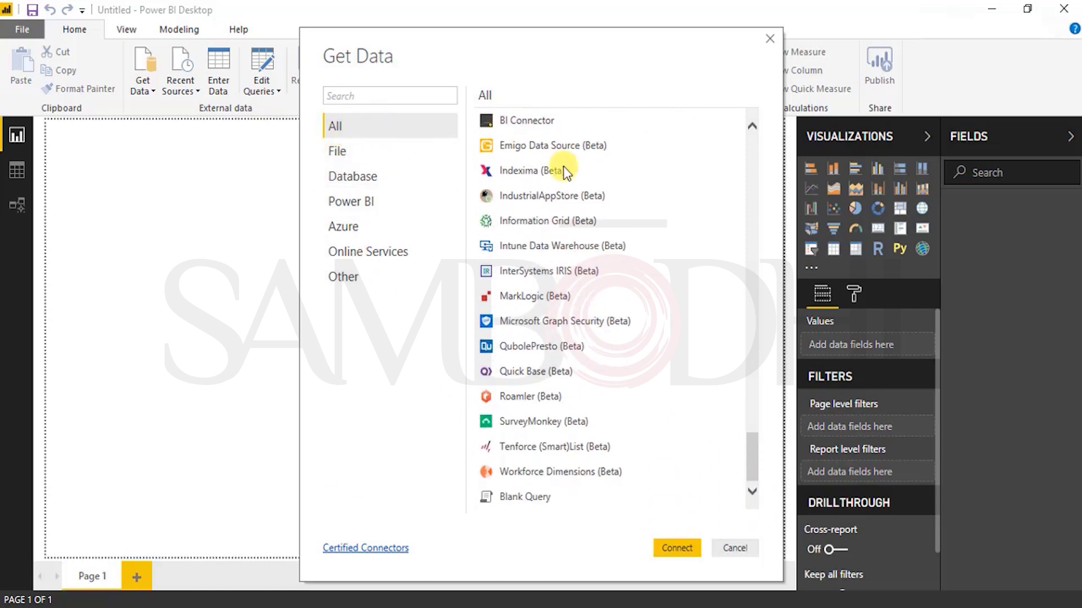
pyautogui.click(340, 158)
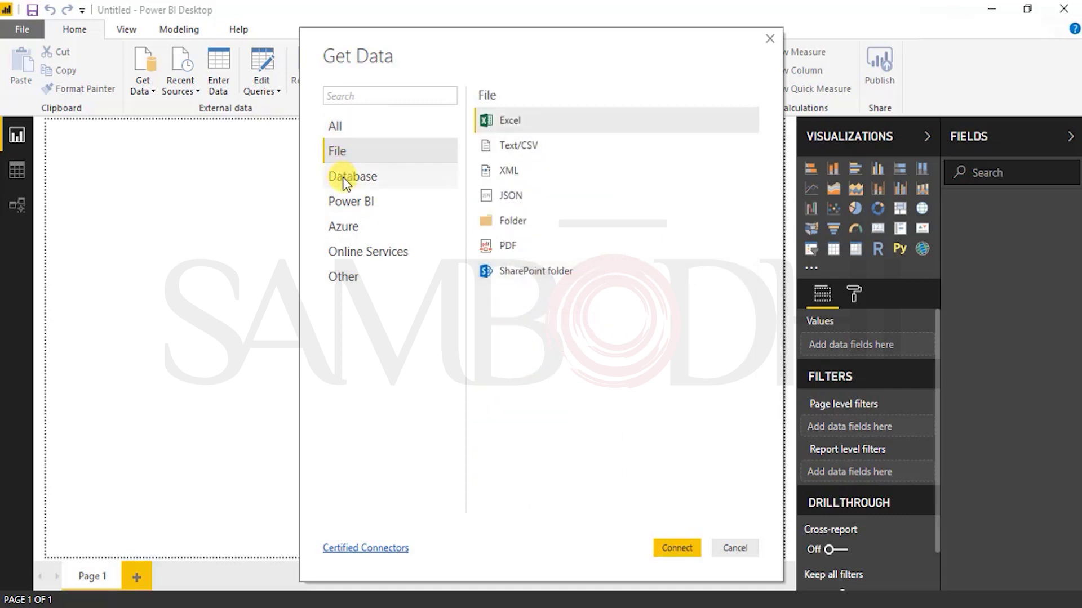
# Step: Browse the Database, Power BI, Azure and Online Services categories, ending on Other's connector list
pyautogui.click(344, 179)
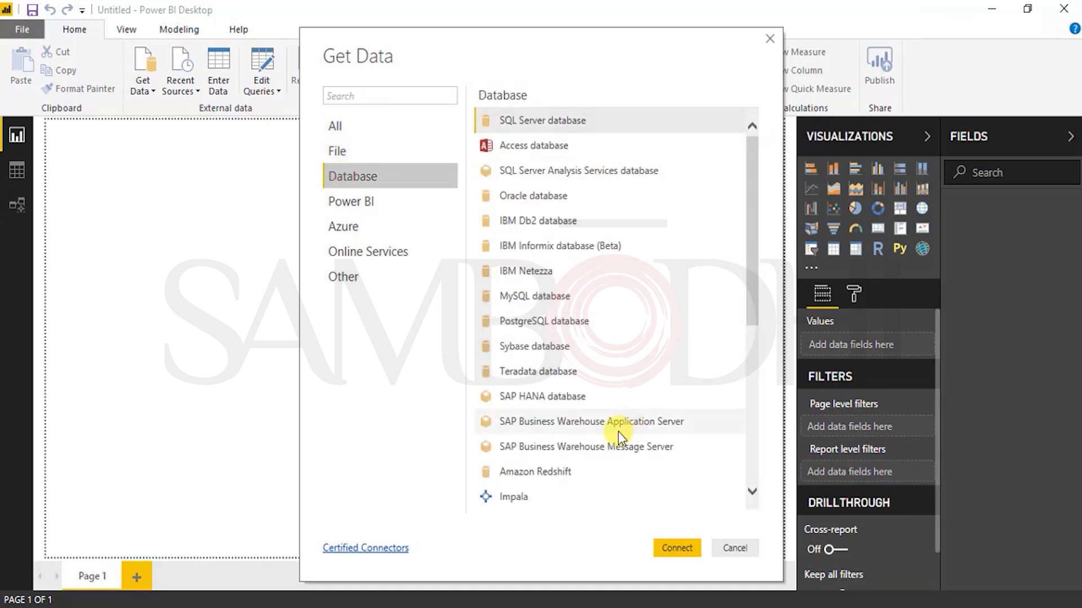
pyautogui.scroll(-3, 590, 319)
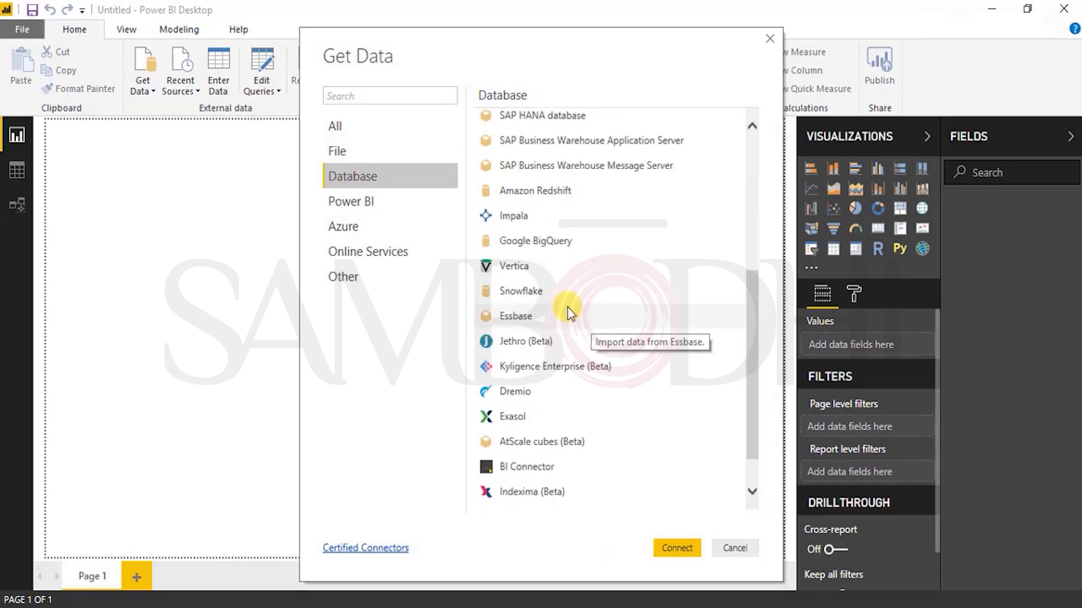
pyautogui.click(369, 203)
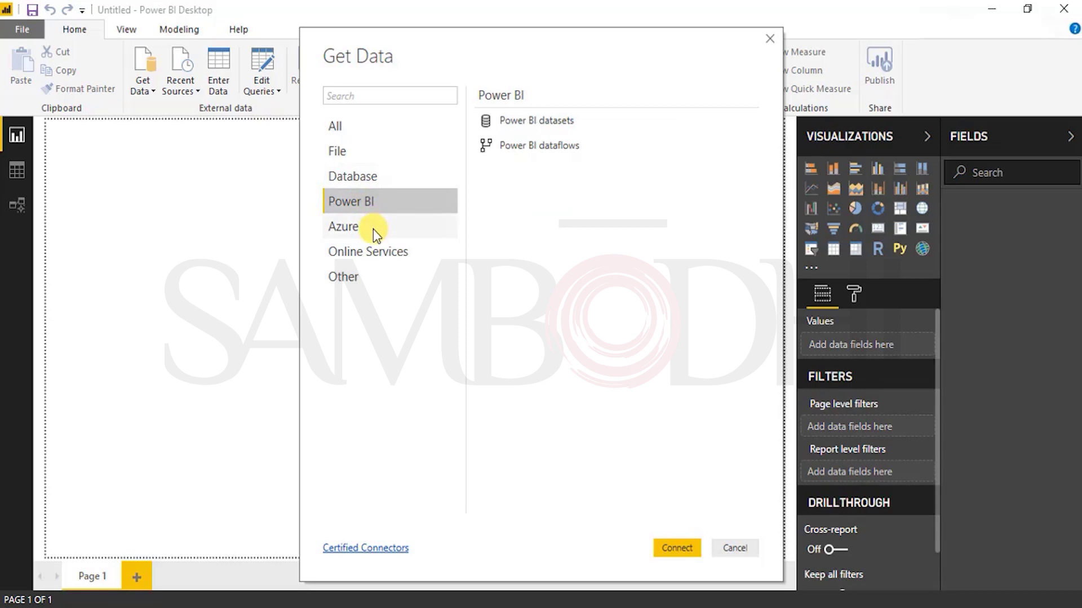
pyautogui.click(373, 228)
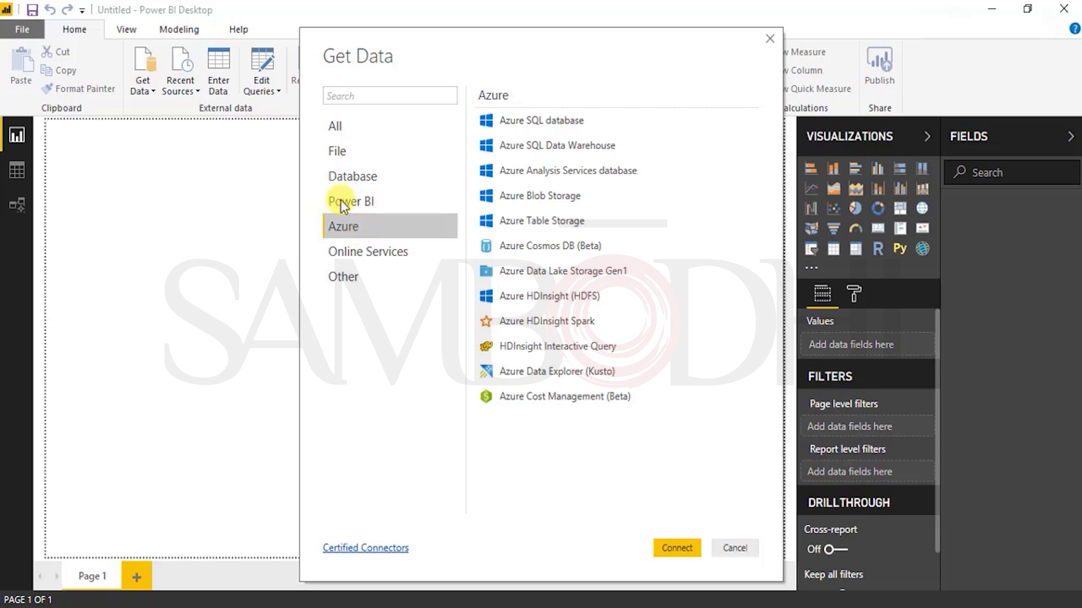
pyautogui.click(371, 259)
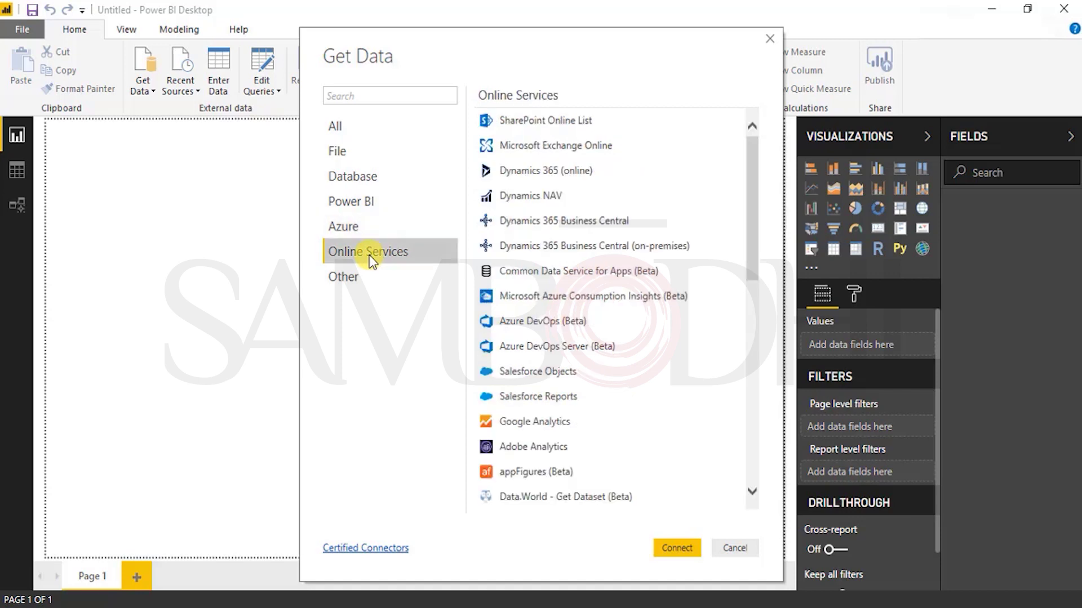
pyautogui.click(349, 277)
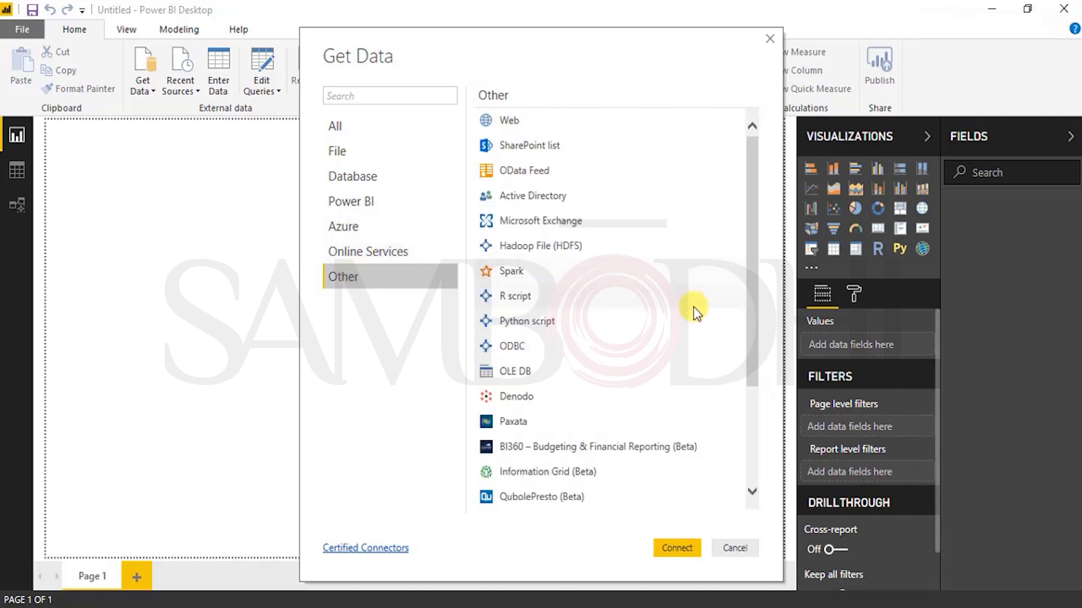
pyautogui.scroll(-3, 712, 375)
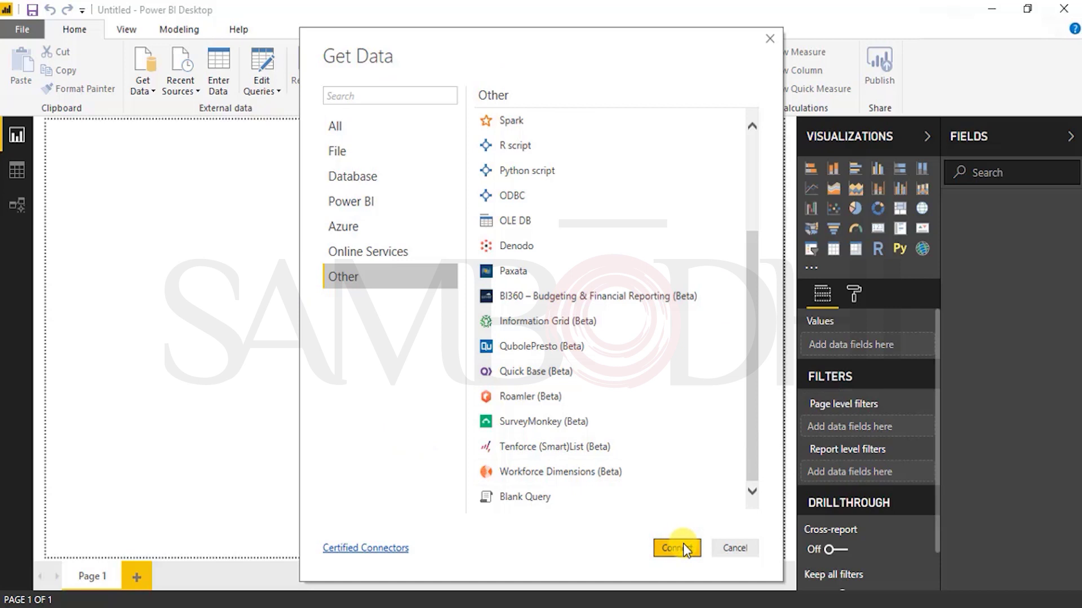
# Step: Open the certified connectors docs in Chrome, then view the Power BI signup and sign-in pages
pyautogui.click(379, 551)
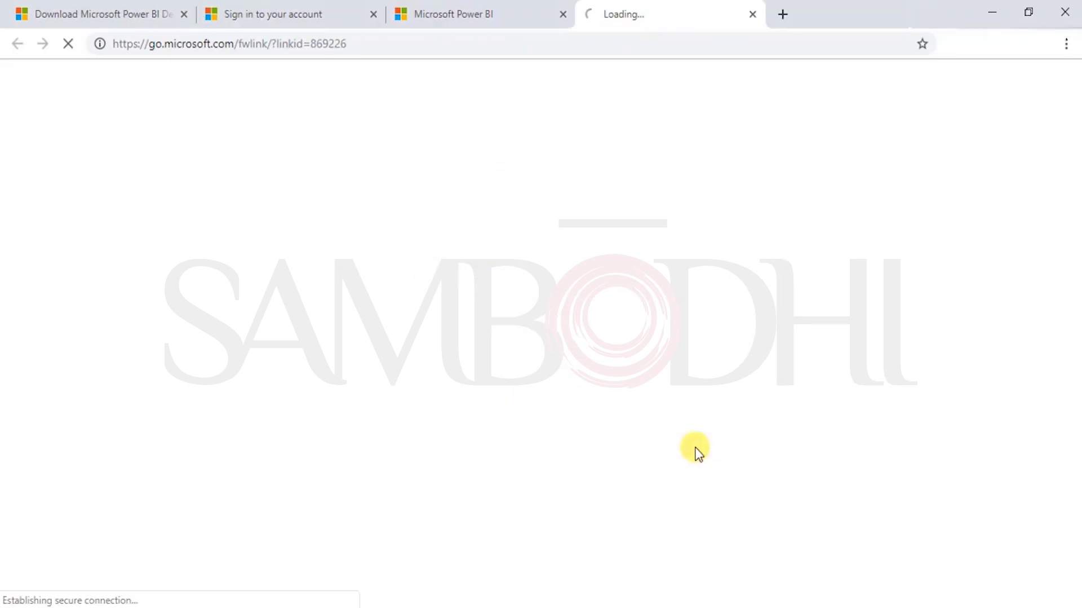
pyautogui.click(445, 16)
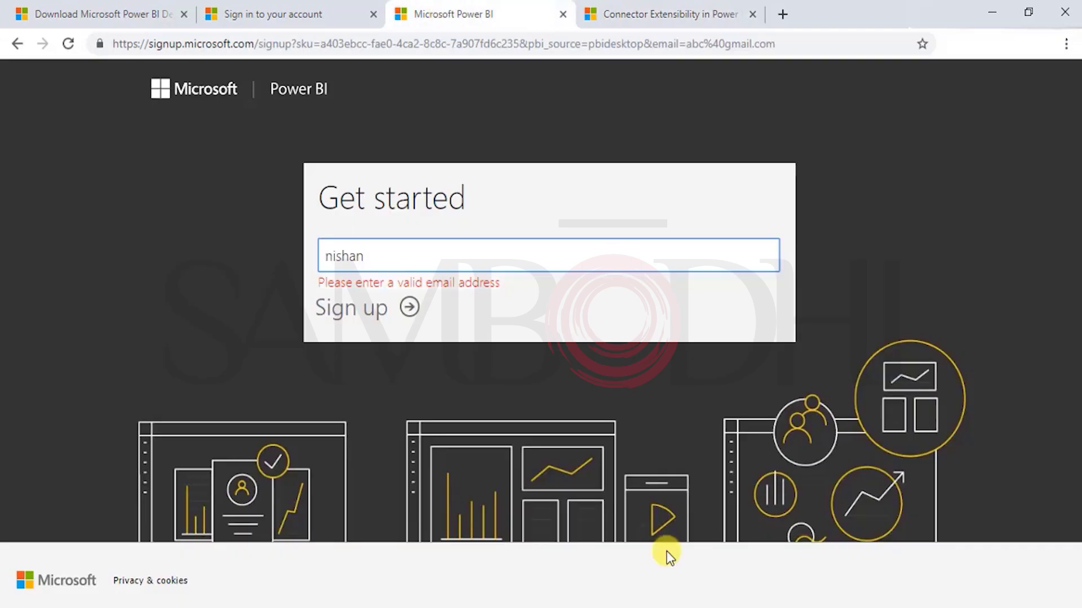
pyautogui.click(327, 12)
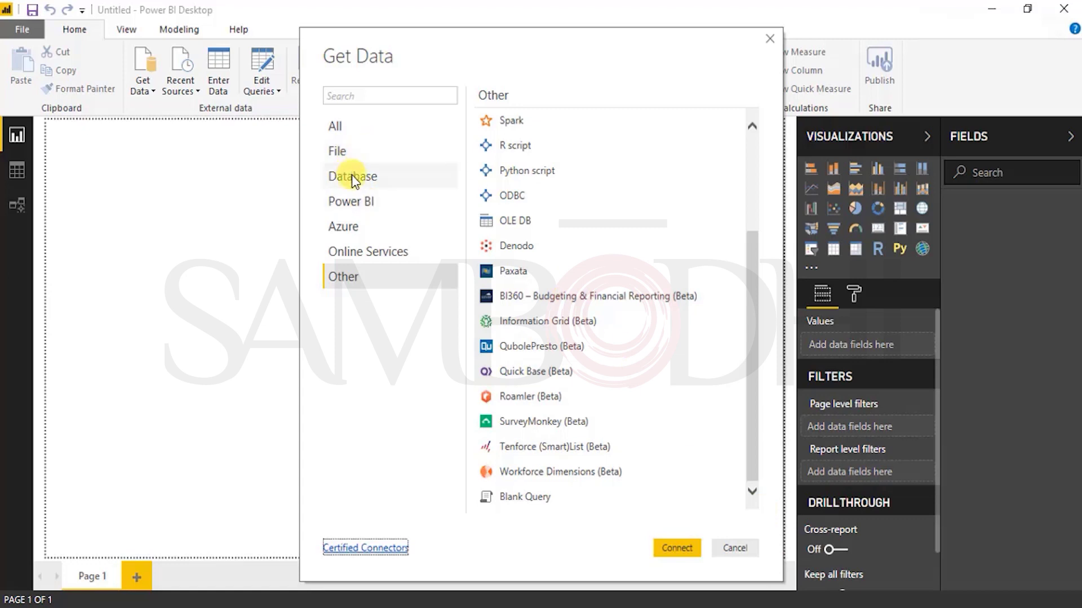
# Step: Choose Excel workbook from the File category and connect to browse for the file
pyautogui.click(341, 152)
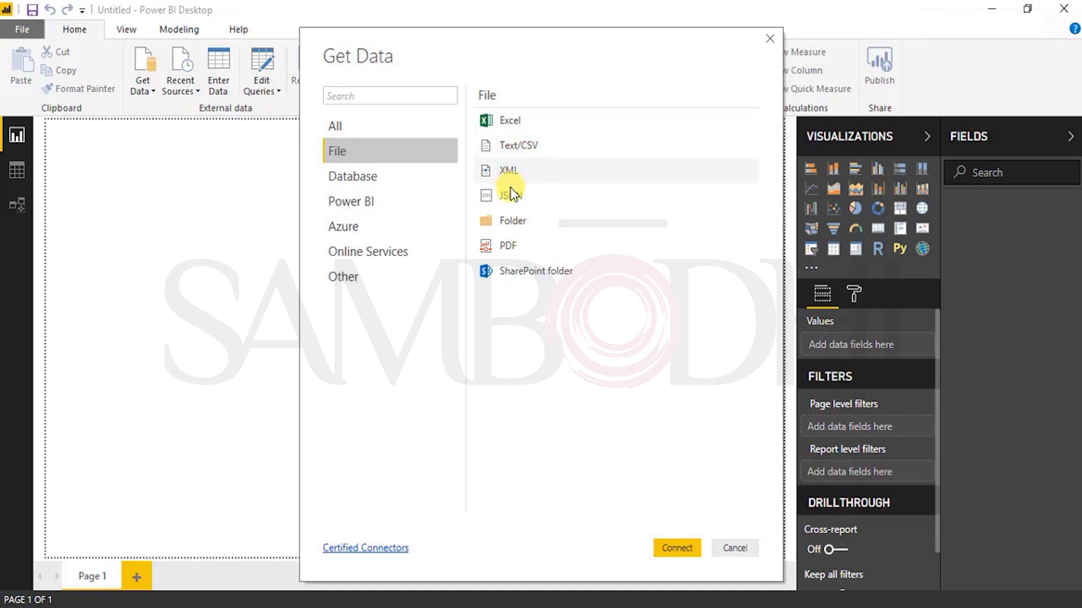
pyautogui.click(534, 125)
pyautogui.click(674, 551)
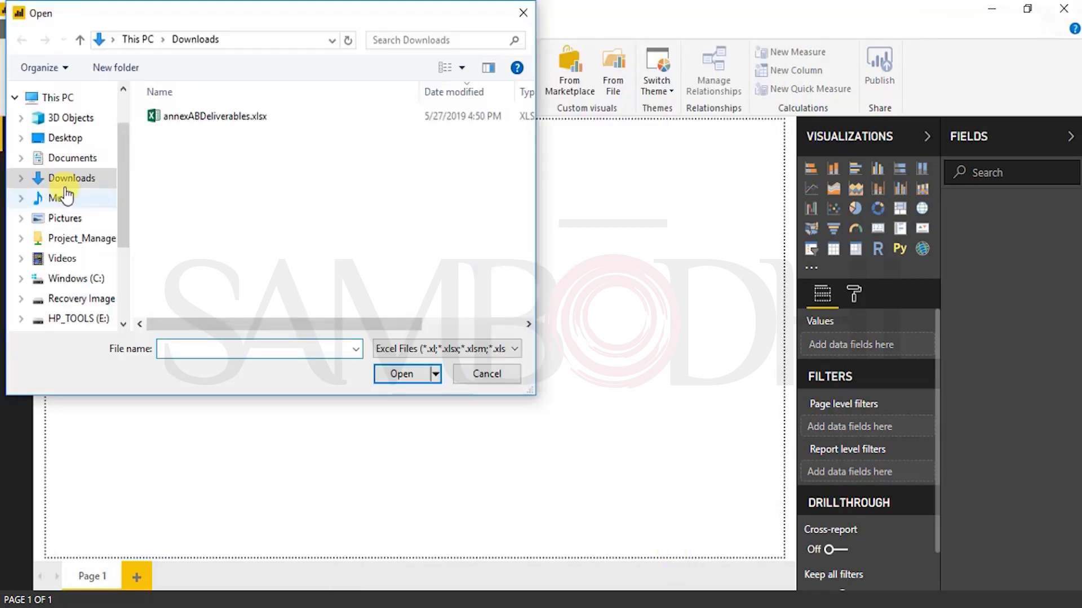
# Step: Open 27-May-2019.xls from the Desktop folder as the data source
pyautogui.click(84, 141)
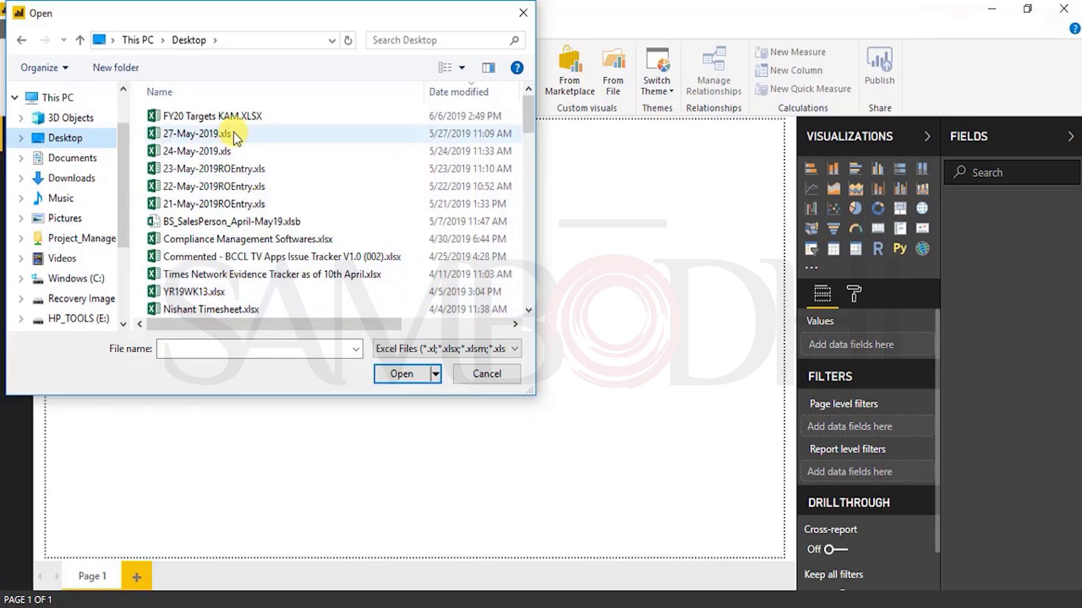
pyautogui.click(204, 307)
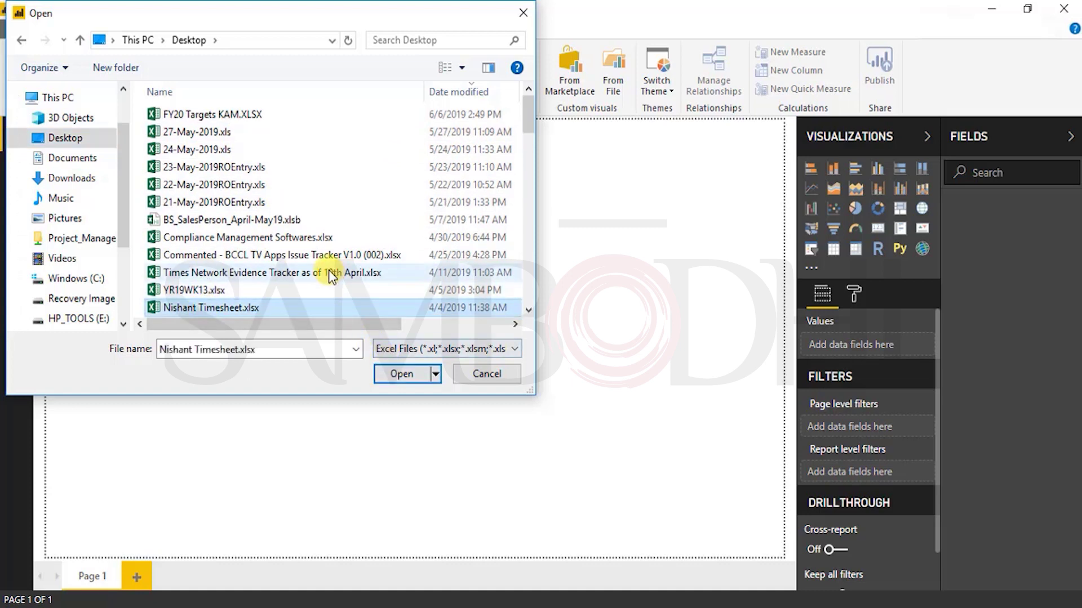
pyautogui.scroll(-2, 329, 269)
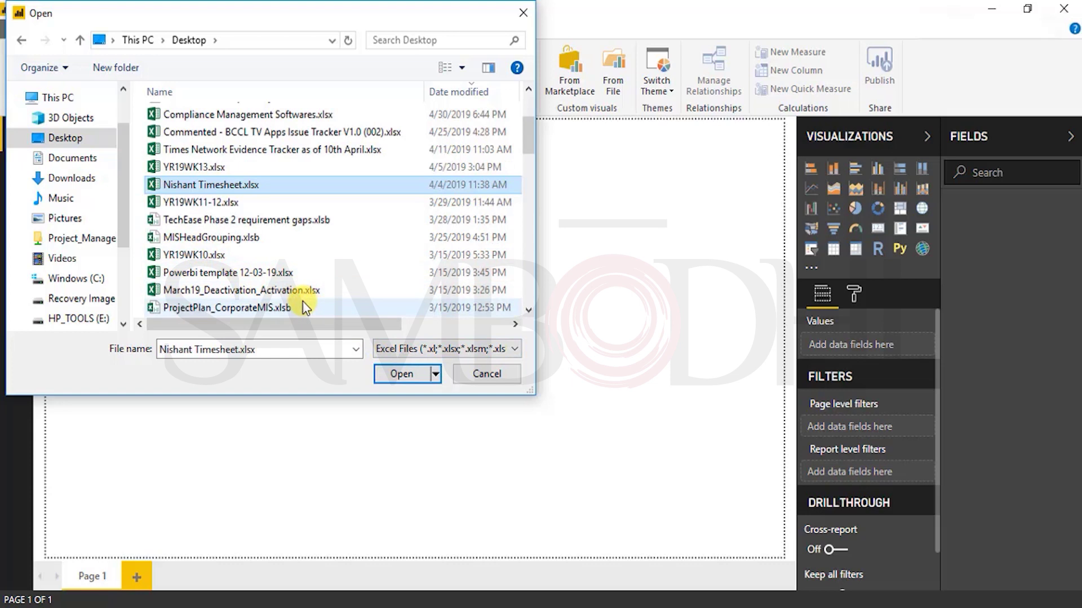
pyautogui.scroll(-2, 302, 307)
pyautogui.scroll(-4, 302, 307)
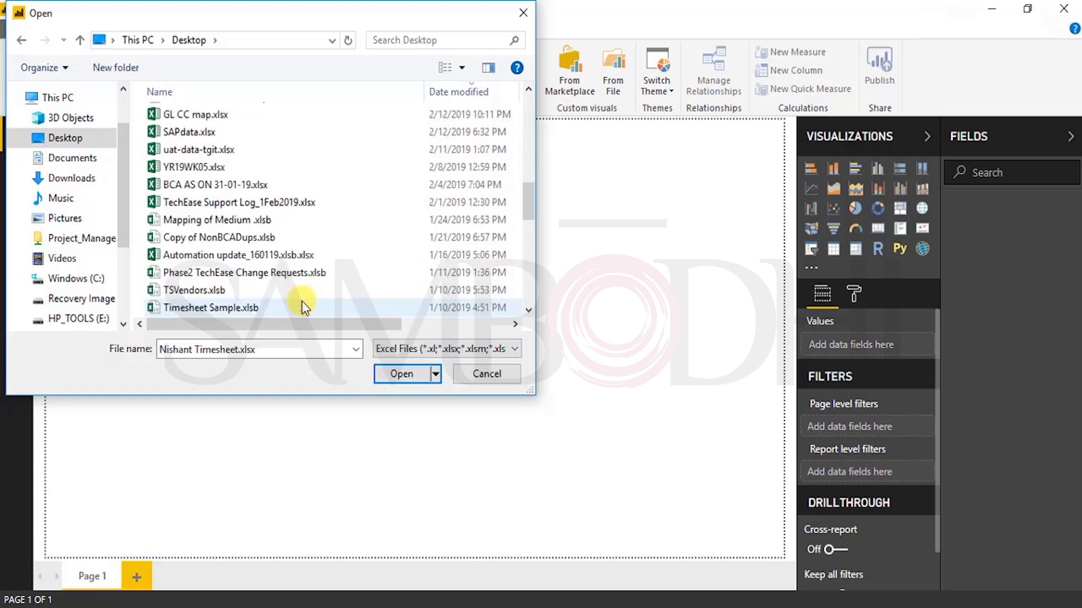
pyautogui.scroll(8, 293, 259)
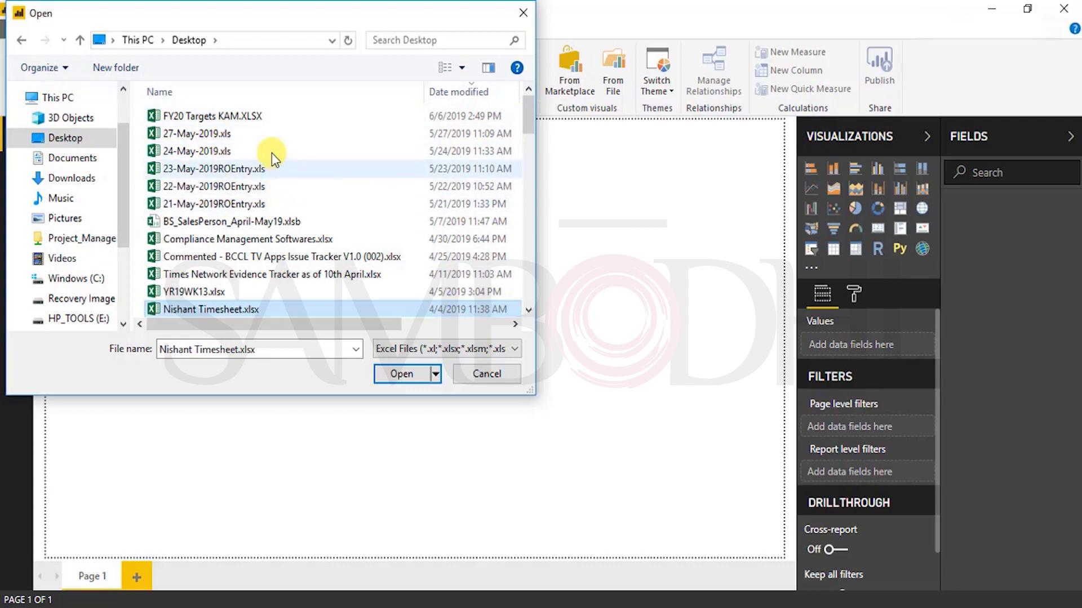
pyautogui.click(210, 137)
# Step: Select and preview Sheet1 of 27-May-2019.xls in the Navigator, then load it
pyautogui.click(405, 374)
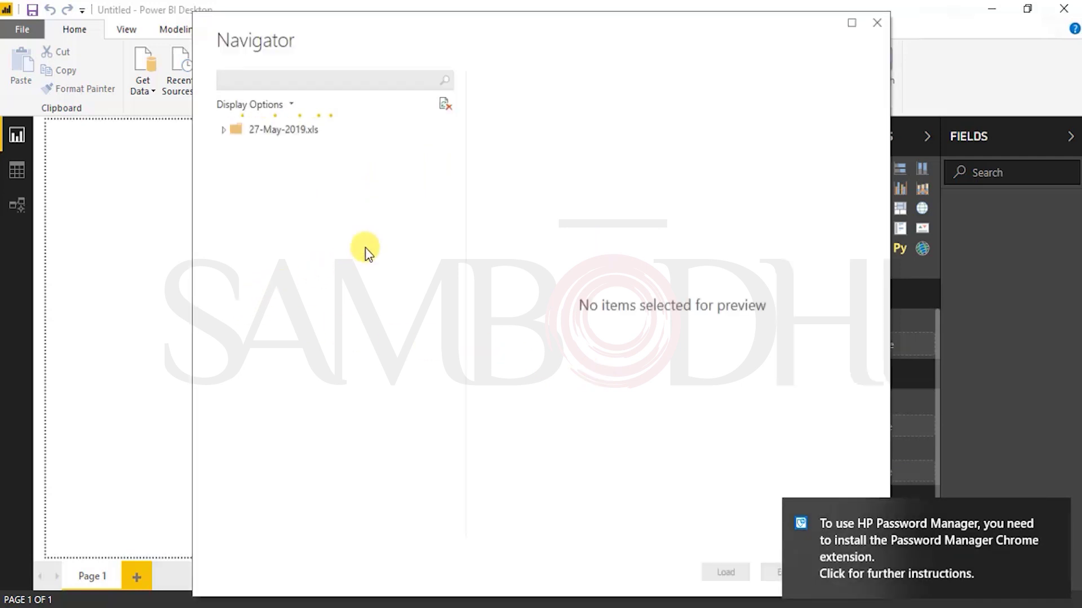
pyautogui.click(262, 151)
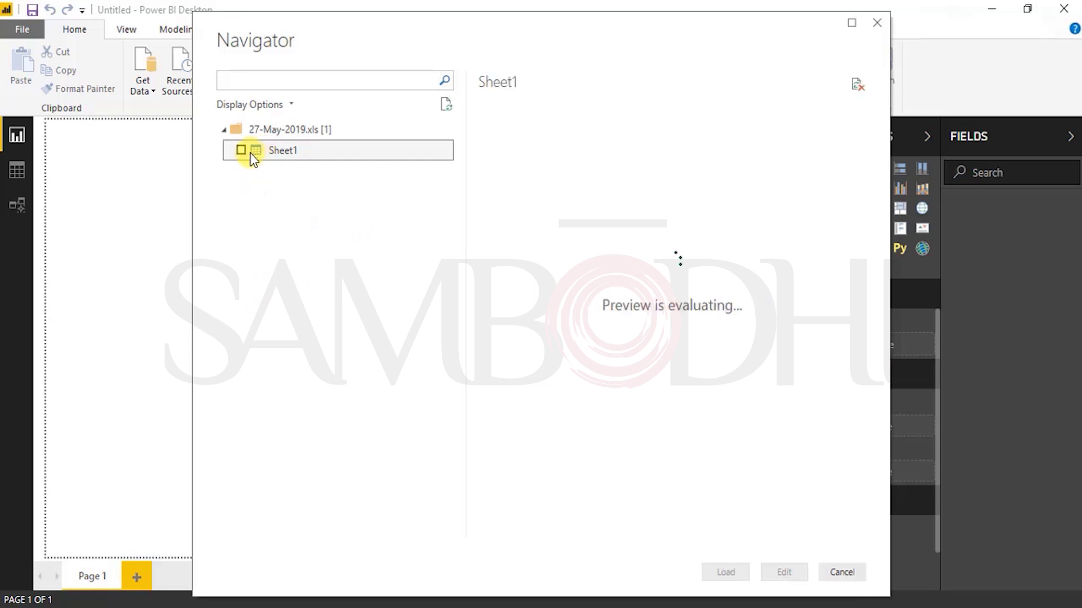
pyautogui.click(243, 151)
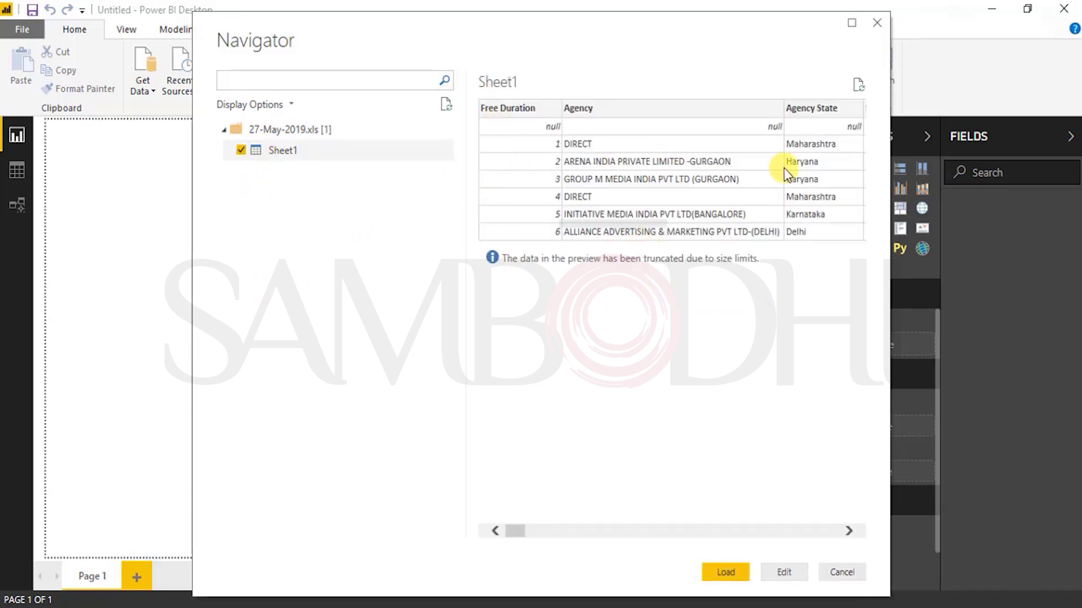
pyautogui.moveTo(515, 530); pyautogui.dragTo(440, 532)
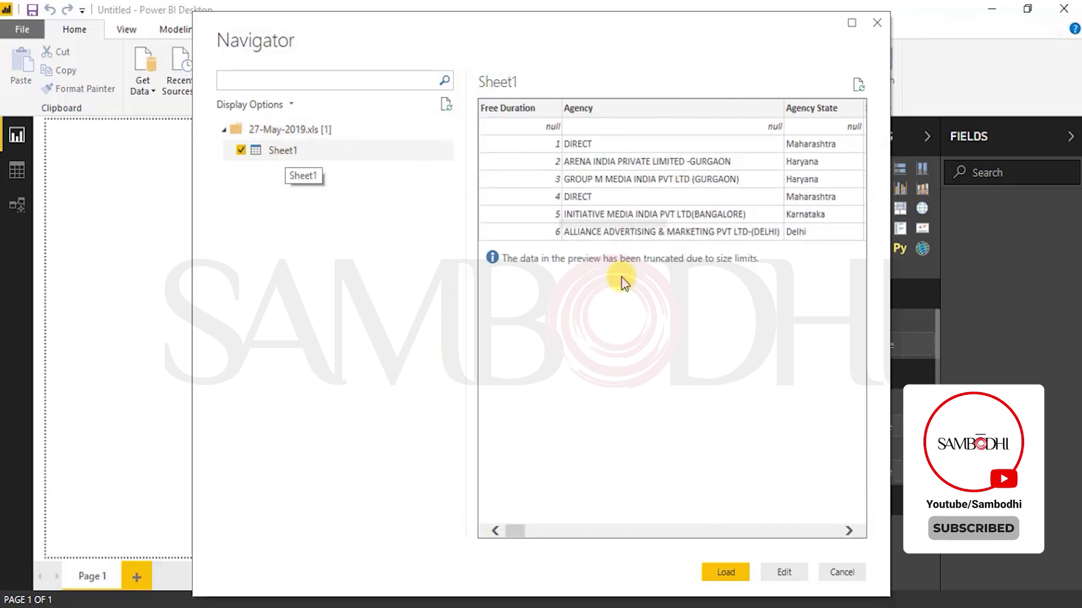
pyautogui.click(726, 572)
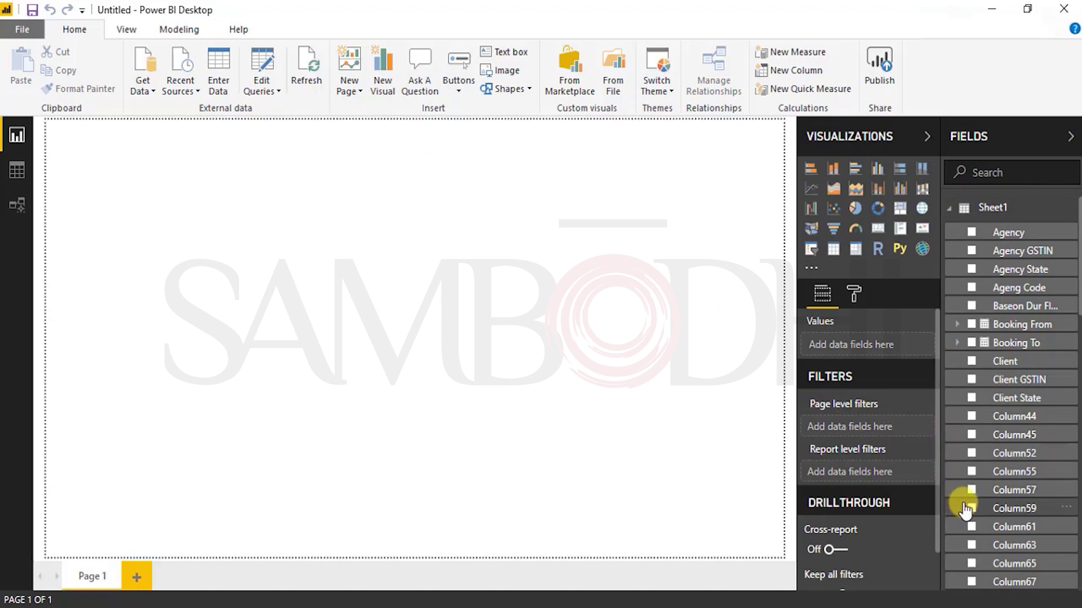
pyautogui.scroll(-10, 964, 510)
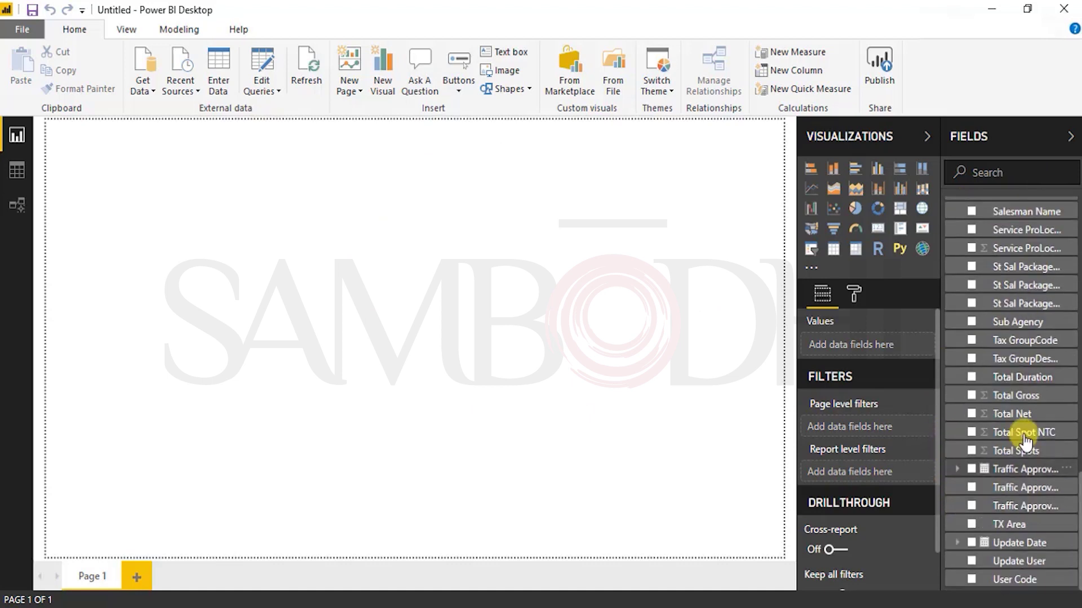
pyautogui.scroll(10, 1008, 437)
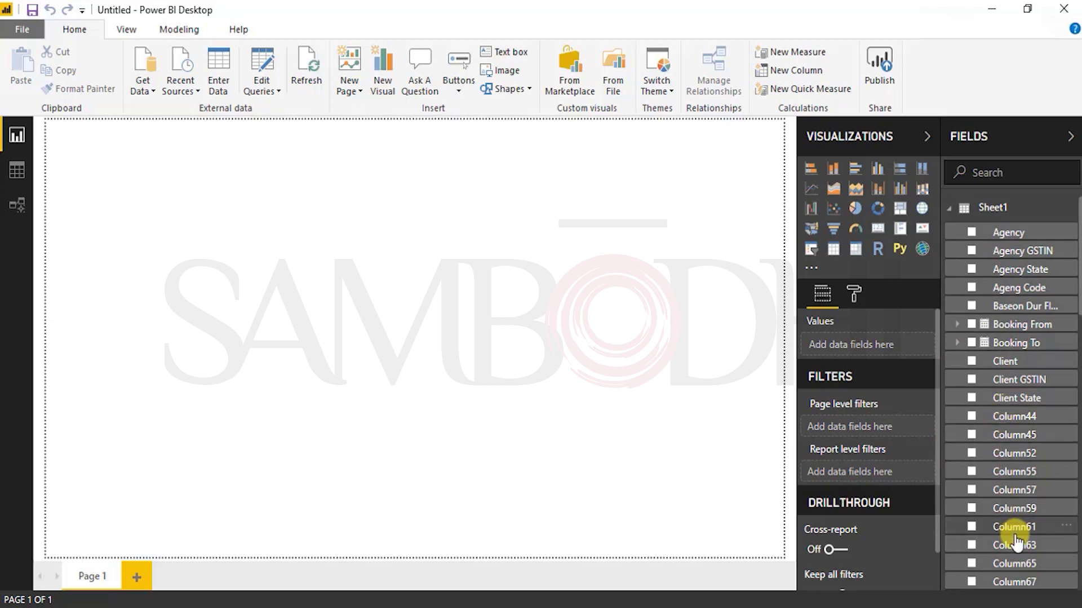
pyautogui.scroll(-3, 1017, 530)
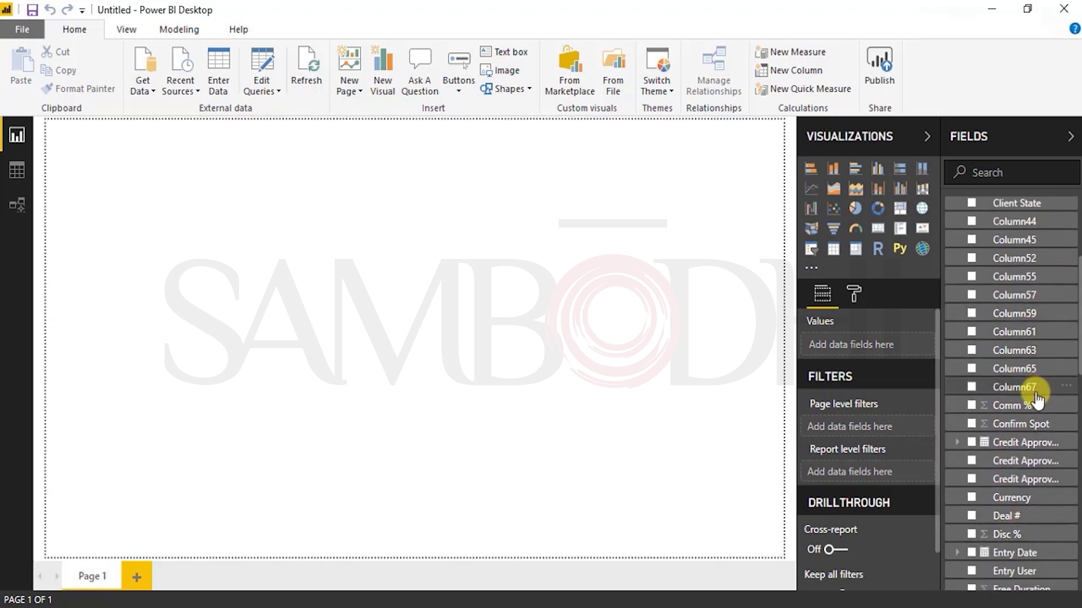
pyautogui.scroll(3, 1035, 395)
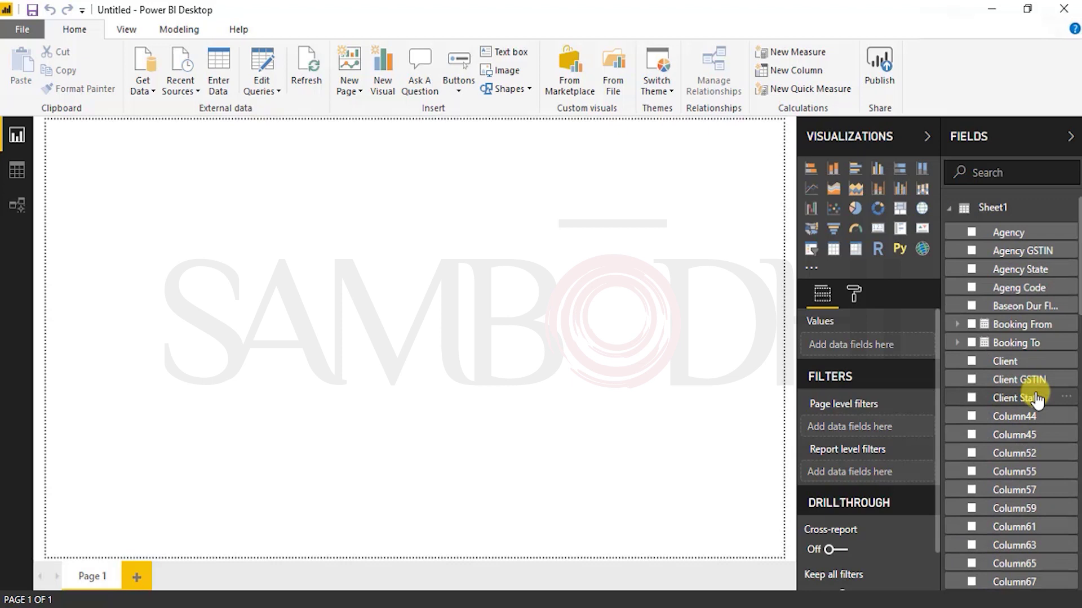
pyautogui.click(951, 213)
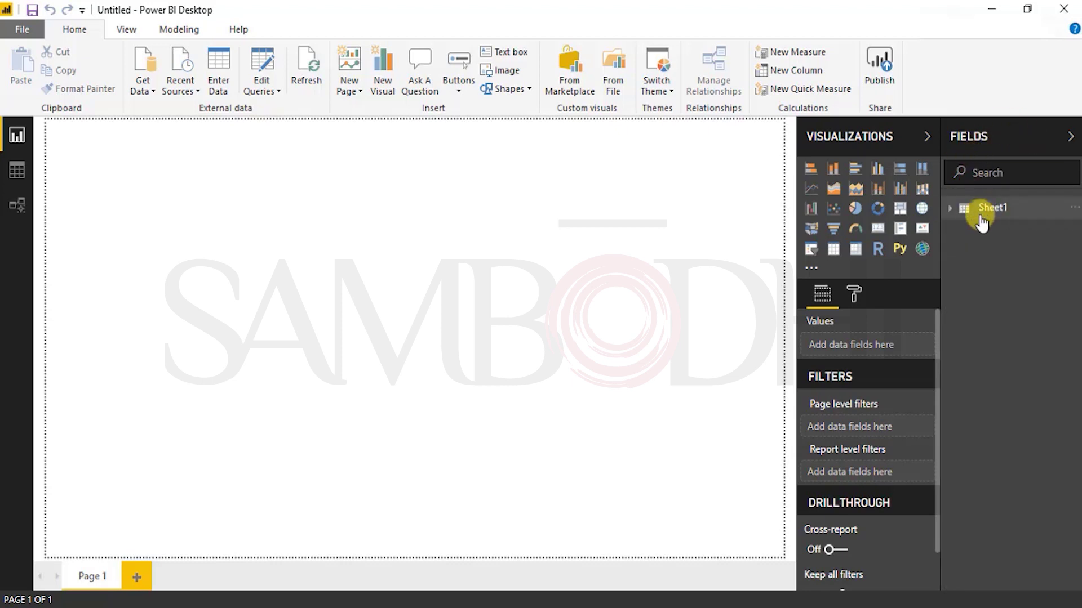
pyautogui.click(953, 210)
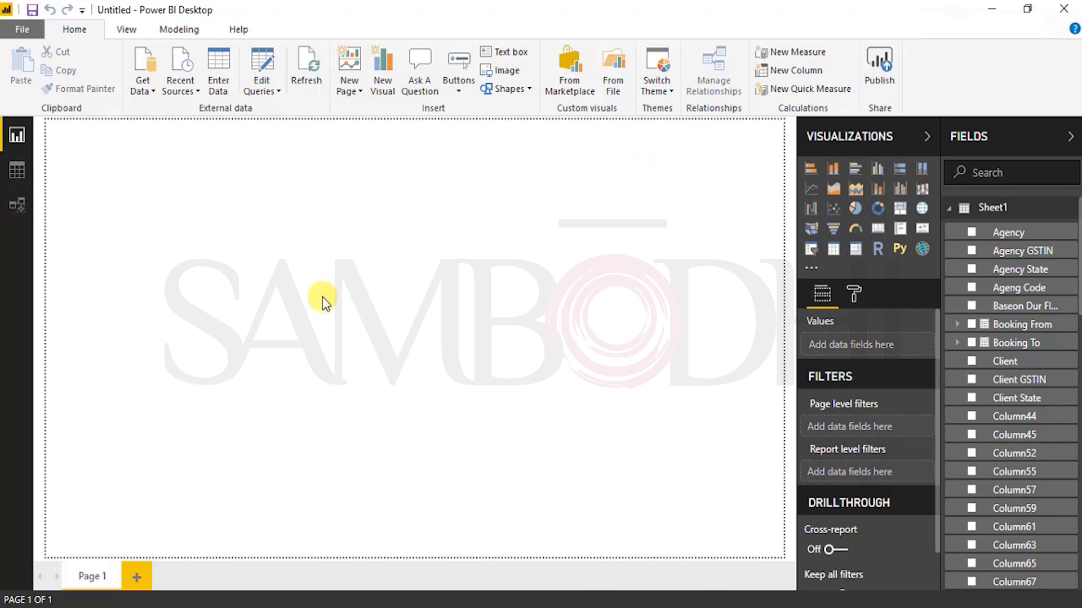
# Step: Show Sheet1 in Data view and scroll across to the empty Column52
pyautogui.click(19, 171)
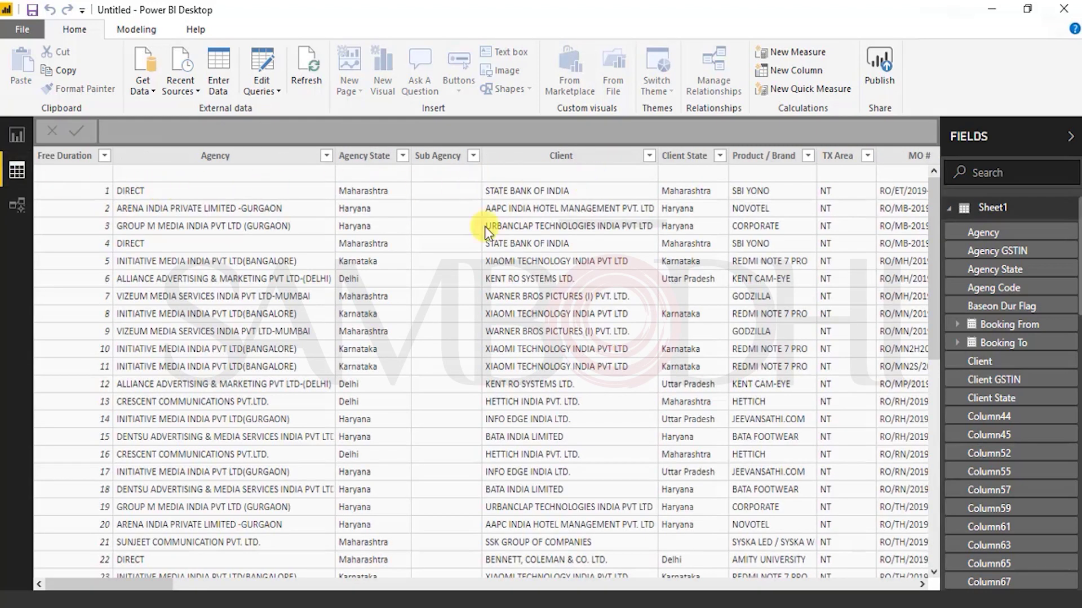
pyautogui.moveTo(163, 585); pyautogui.dragTo(915, 563)
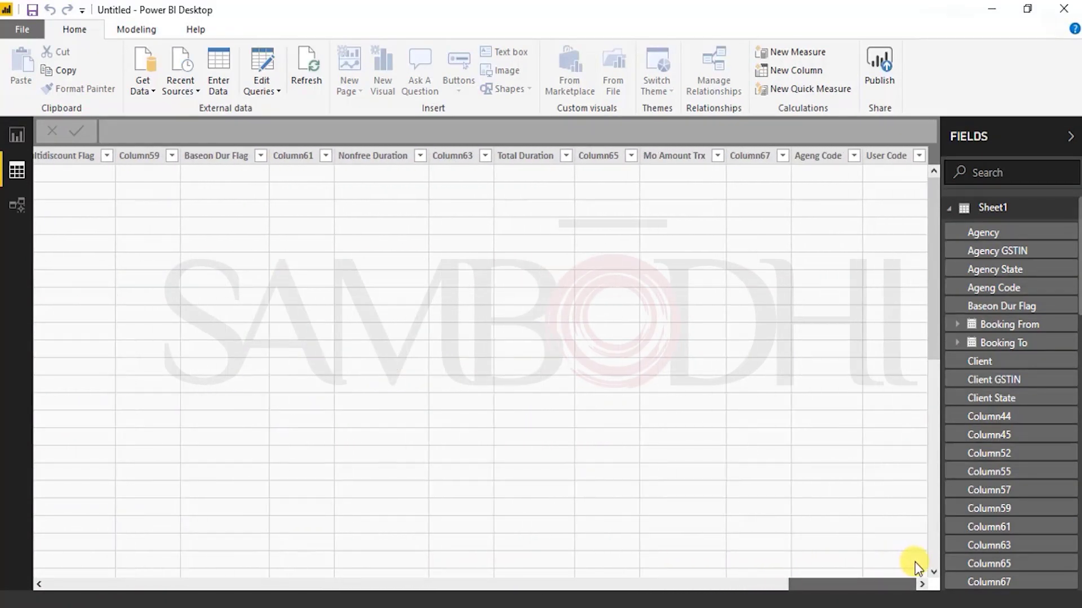
pyautogui.scroll(-5, 878, 520)
pyautogui.scroll(5, 878, 519)
pyautogui.moveTo(864, 582); pyautogui.dragTo(705, 582)
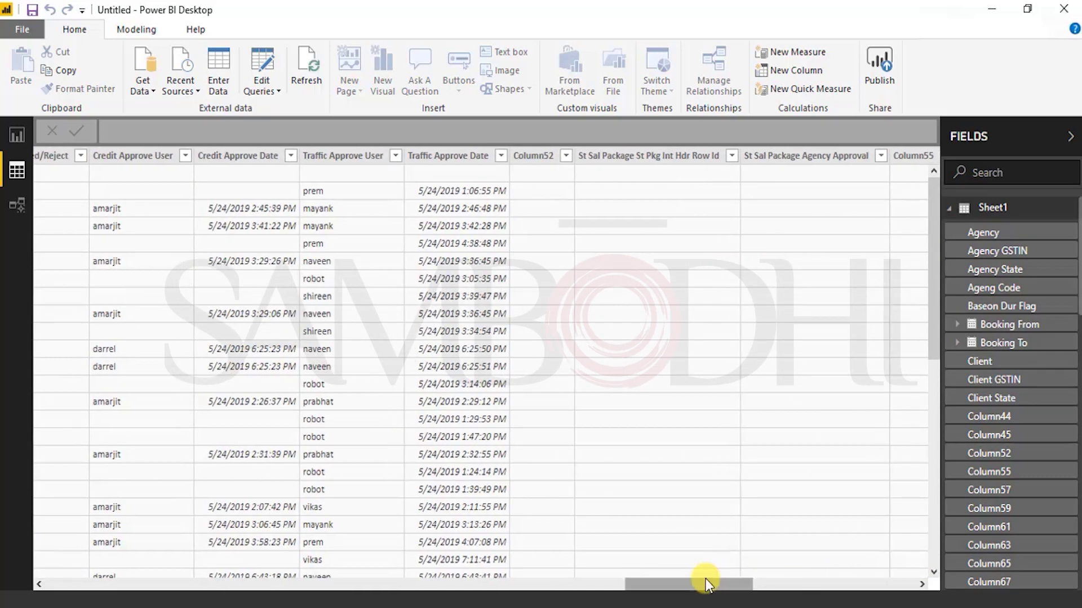
# Step: Delete Column52 from Sheet1, confirming the removal
pyautogui.click(539, 163)
pyautogui.rightClick(540, 163)
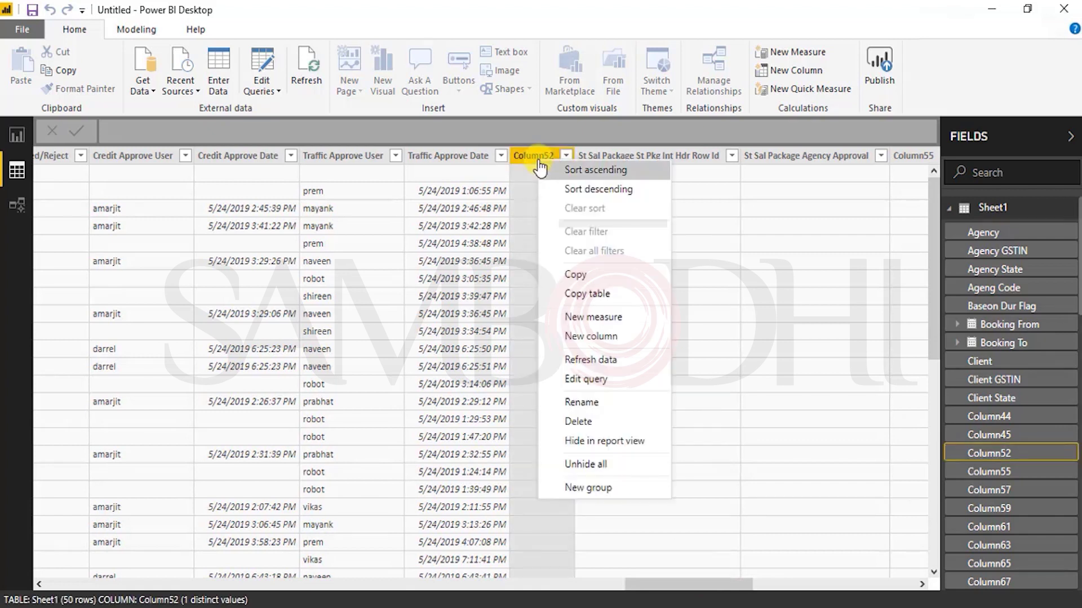
pyautogui.click(577, 424)
pyautogui.click(611, 335)
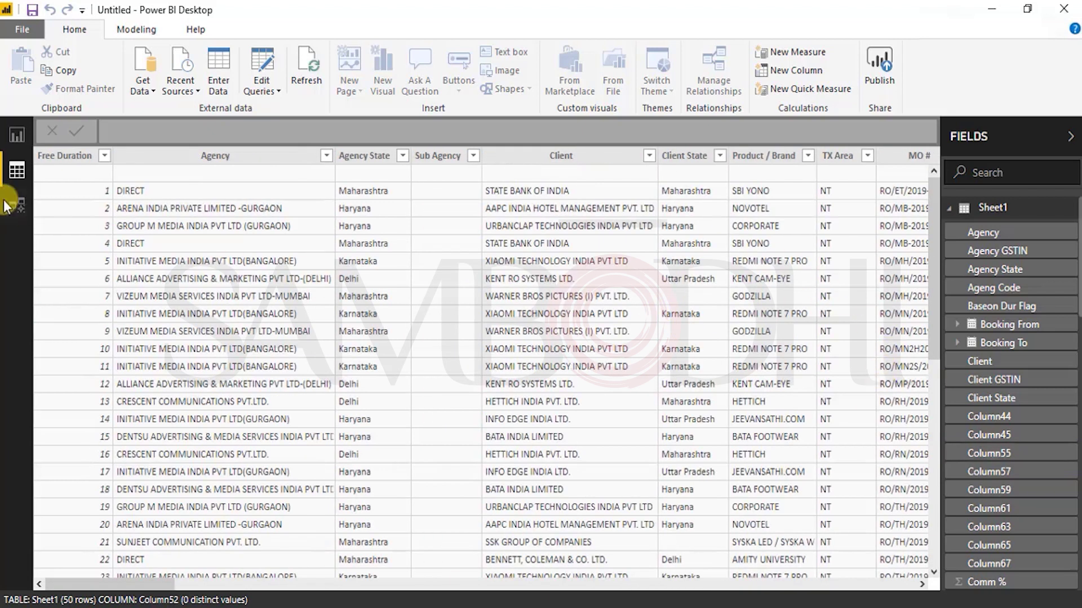
# Step: Start deleting the Free Duration column, then cancel so the column is kept
pyautogui.click(59, 156)
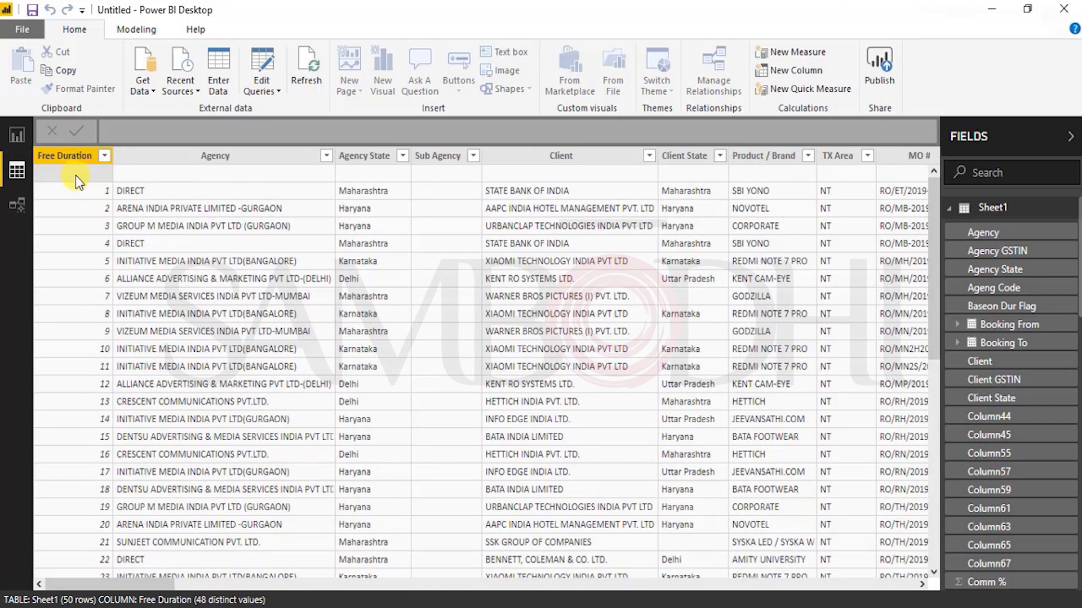
pyautogui.moveTo(141, 587); pyautogui.dragTo(9, 306)
pyautogui.rightClick(62, 171)
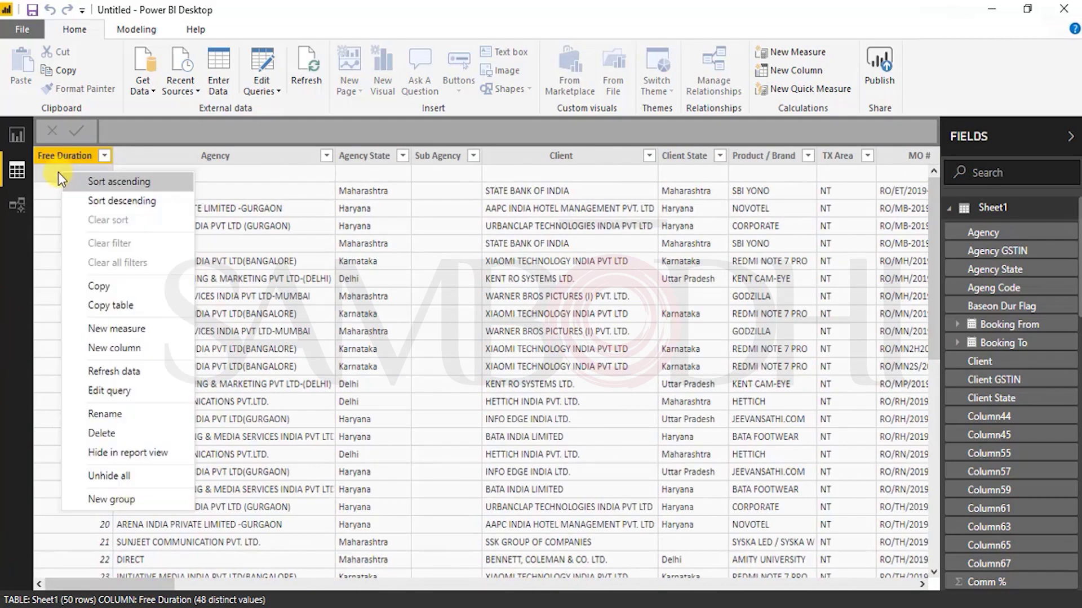
pyautogui.click(96, 434)
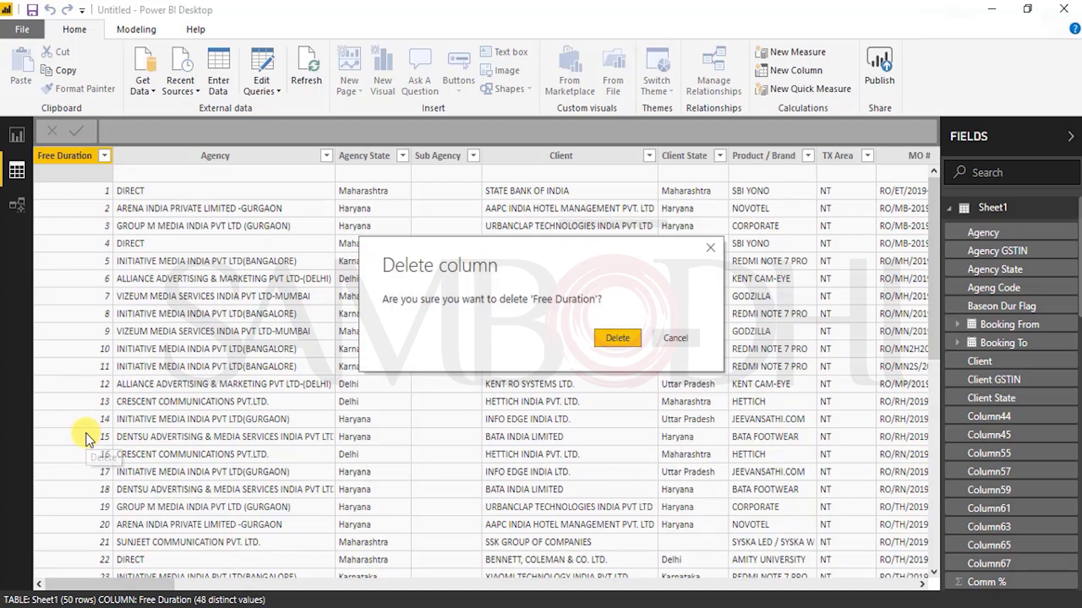
pyautogui.click(619, 346)
pyautogui.click(679, 338)
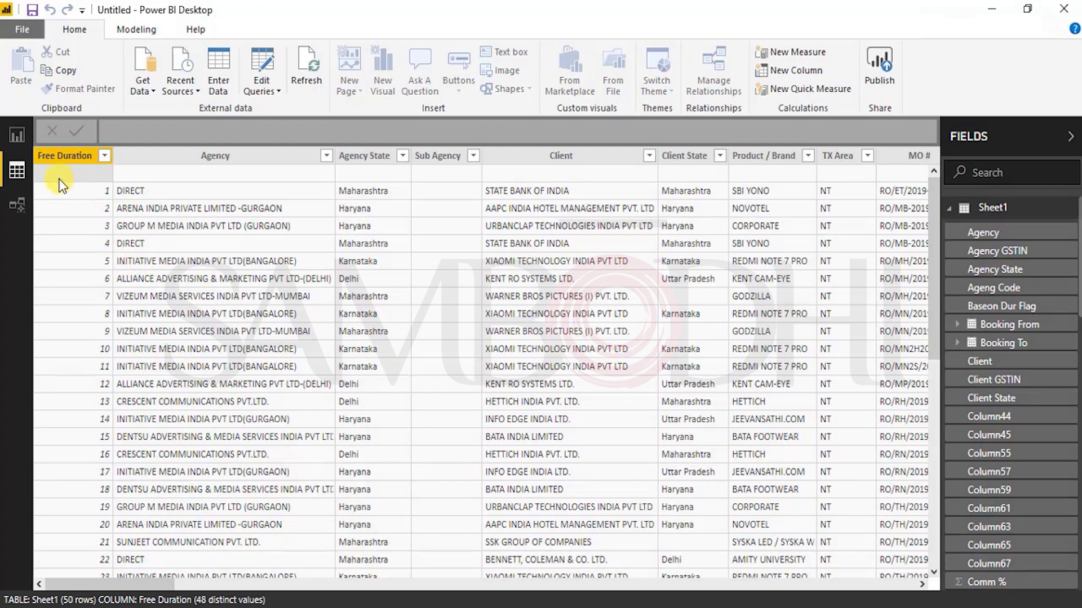
# Step: Filter the Free Duration column to show only (Blank) values
pyautogui.press('Right')
pyautogui.press('Right')
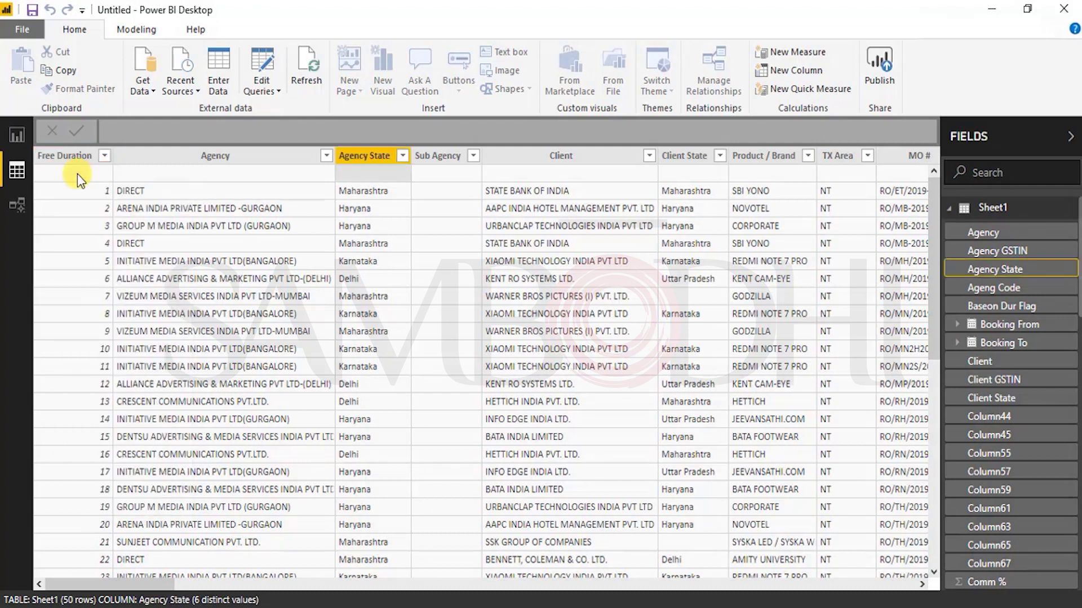
pyautogui.click(105, 155)
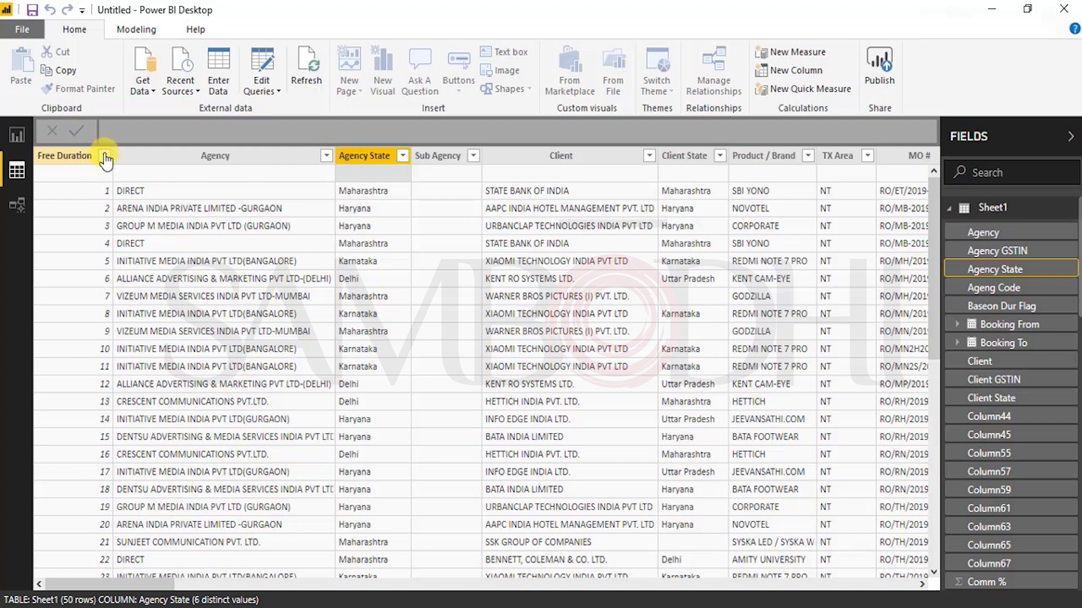
pyautogui.click(148, 283)
pyautogui.click(145, 298)
pyautogui.click(250, 570)
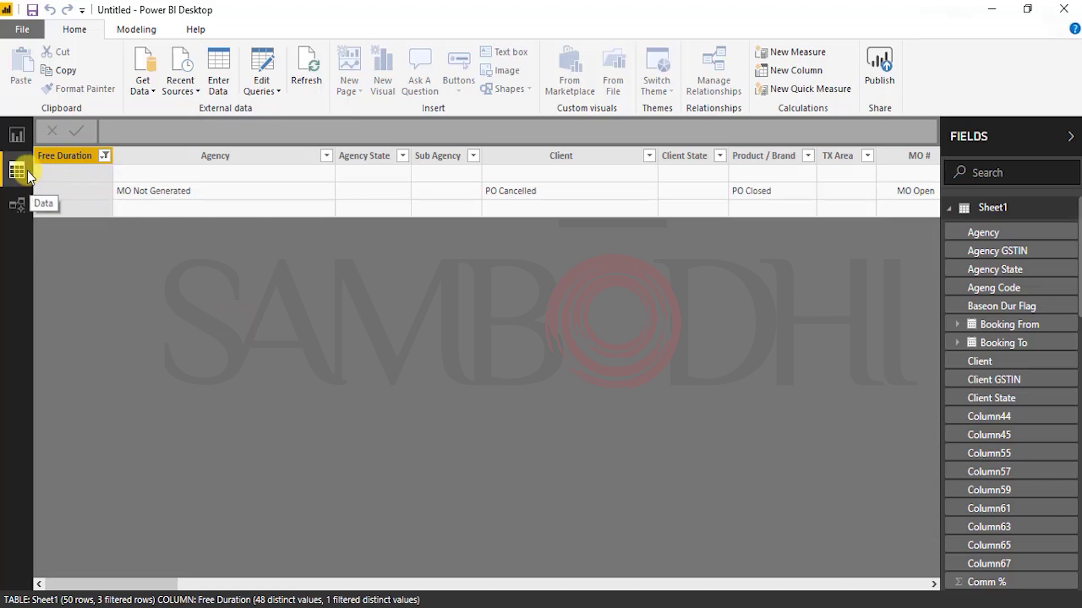
# Step: Clear the Free Duration filter so all 50 Sheet1 rows show again
pyautogui.rightClick(59, 178)
pyautogui.click(441, 345)
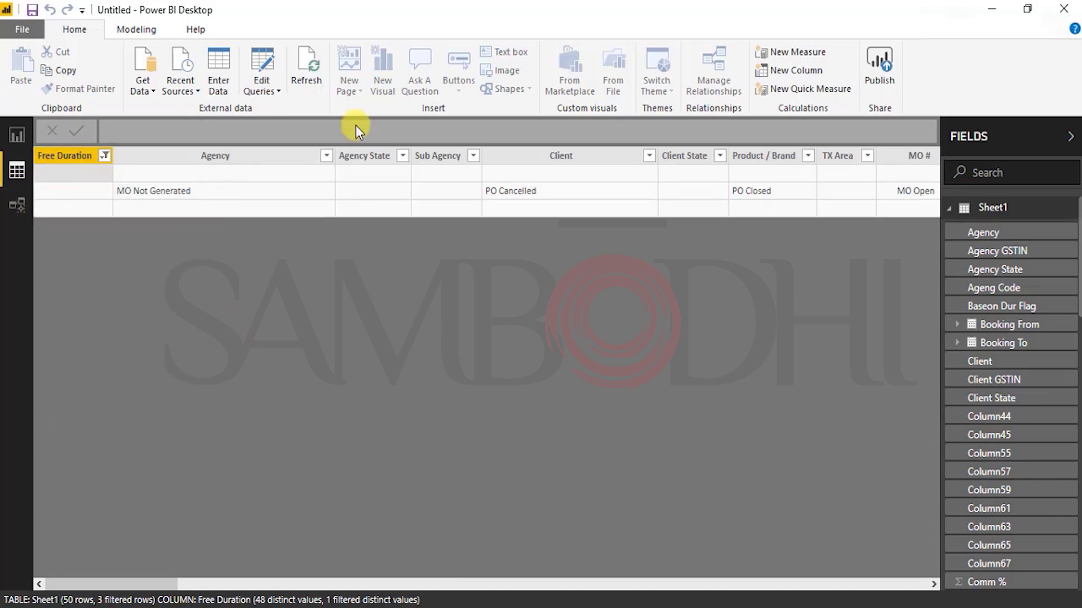
pyautogui.click(15, 206)
pyautogui.click(19, 160)
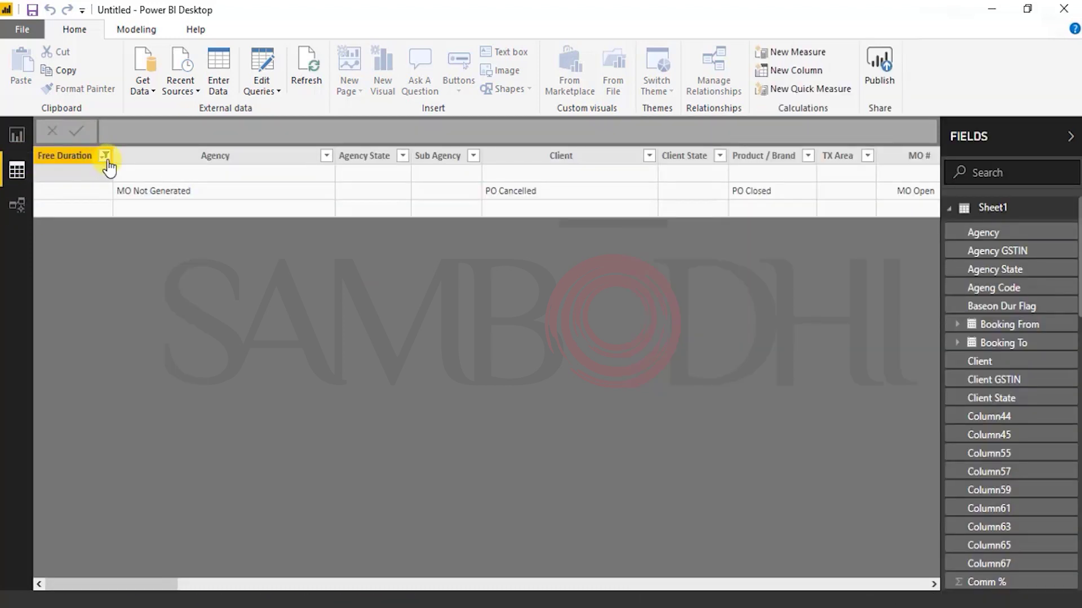
pyautogui.click(105, 156)
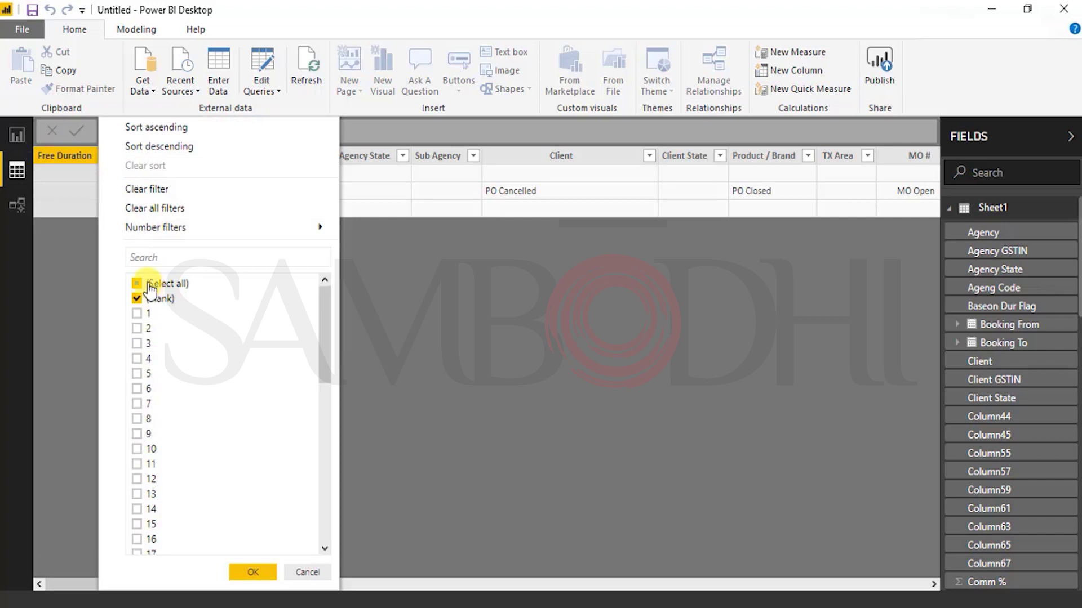
pyautogui.click(169, 188)
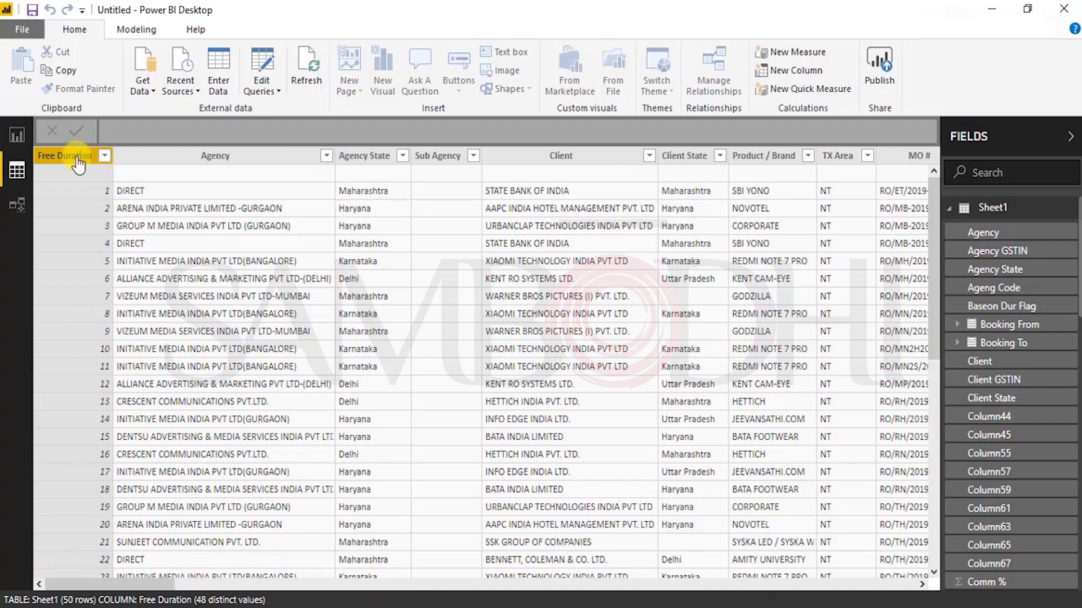
# Step: Pass through Model and Data views, ending on the blank Page 1 report canvas
pyautogui.click(17, 205)
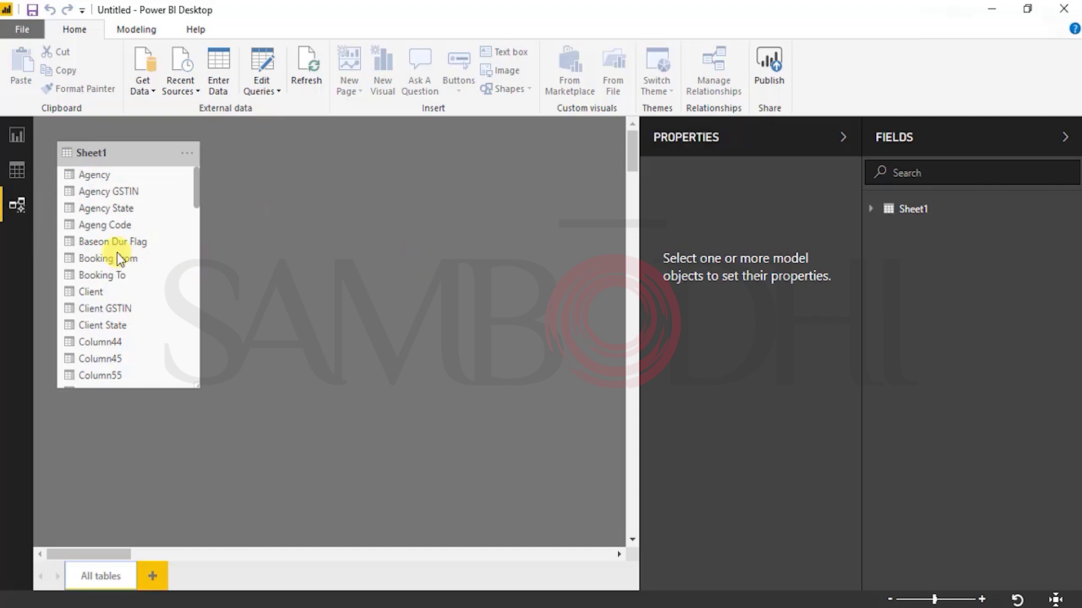
pyautogui.click(17, 171)
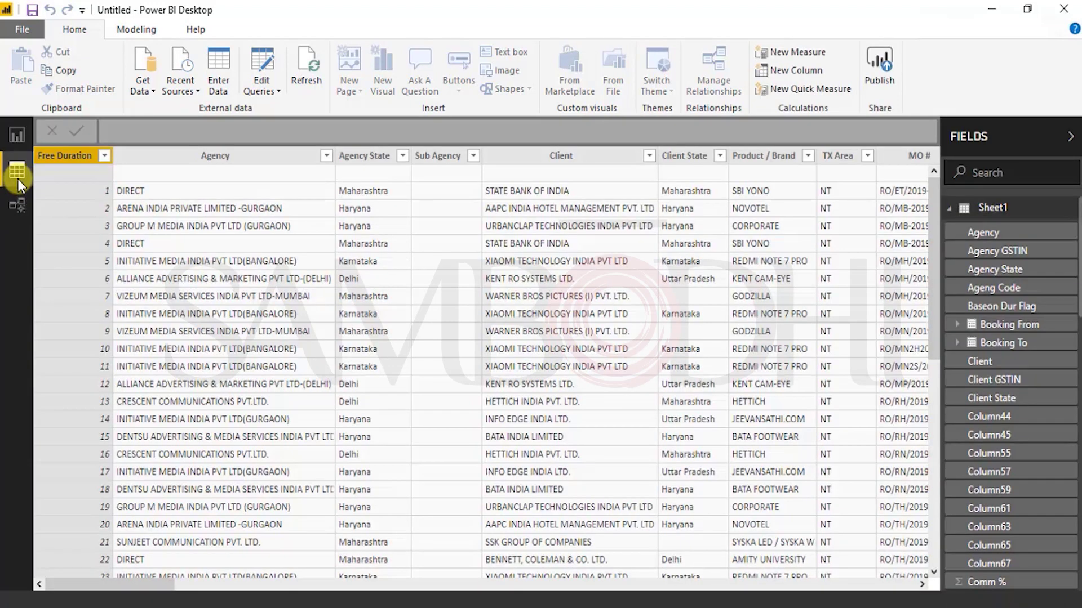
pyautogui.click(19, 136)
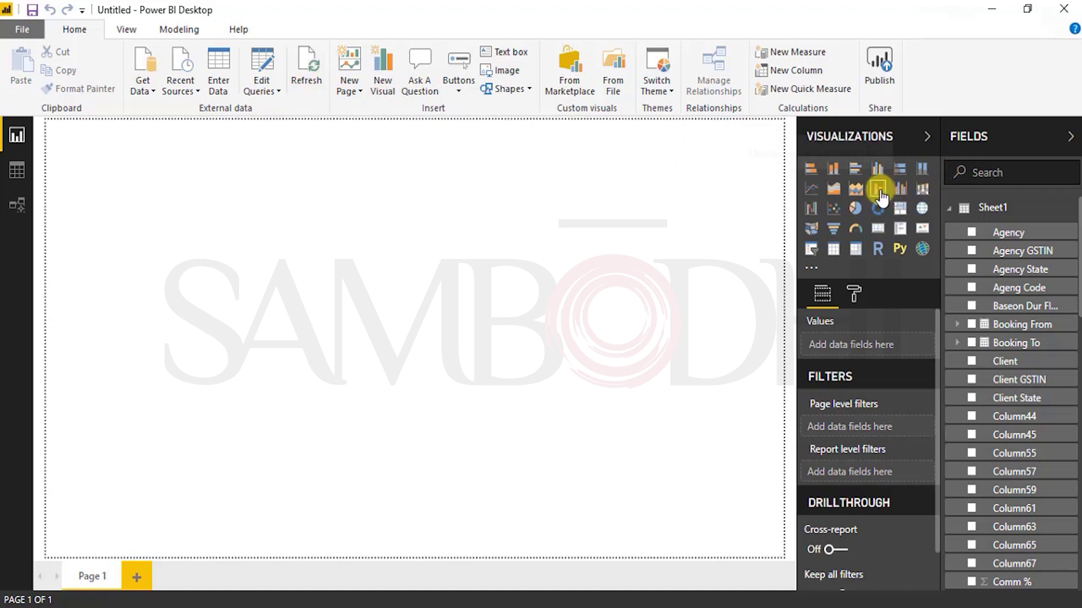
# Step: Add a line and stacked column chart with Booking From as column series and Total Gross as column values
pyautogui.click(383, 85)
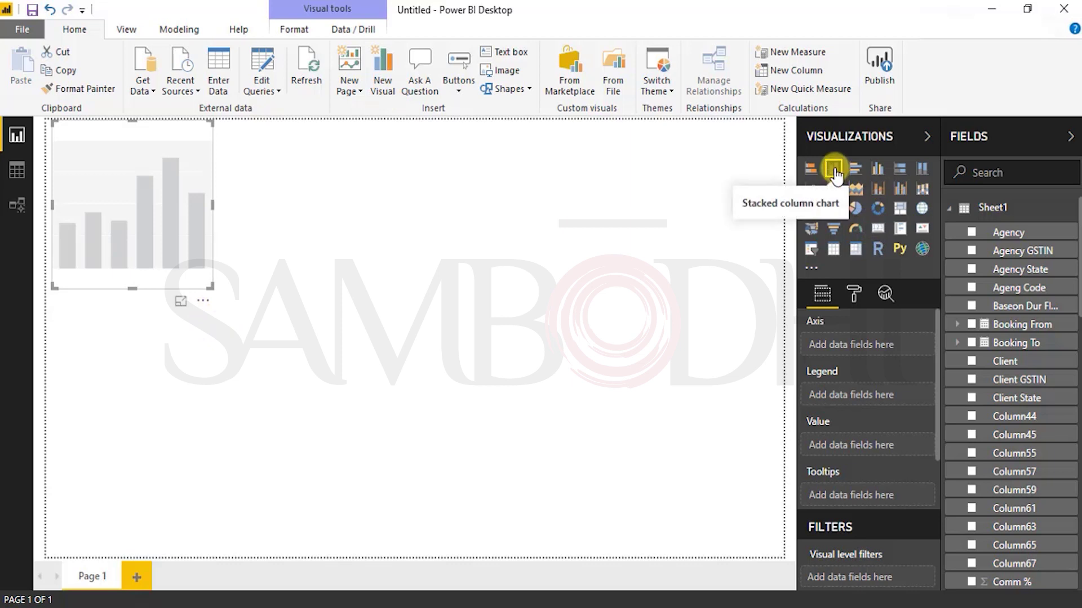
pyautogui.click(877, 194)
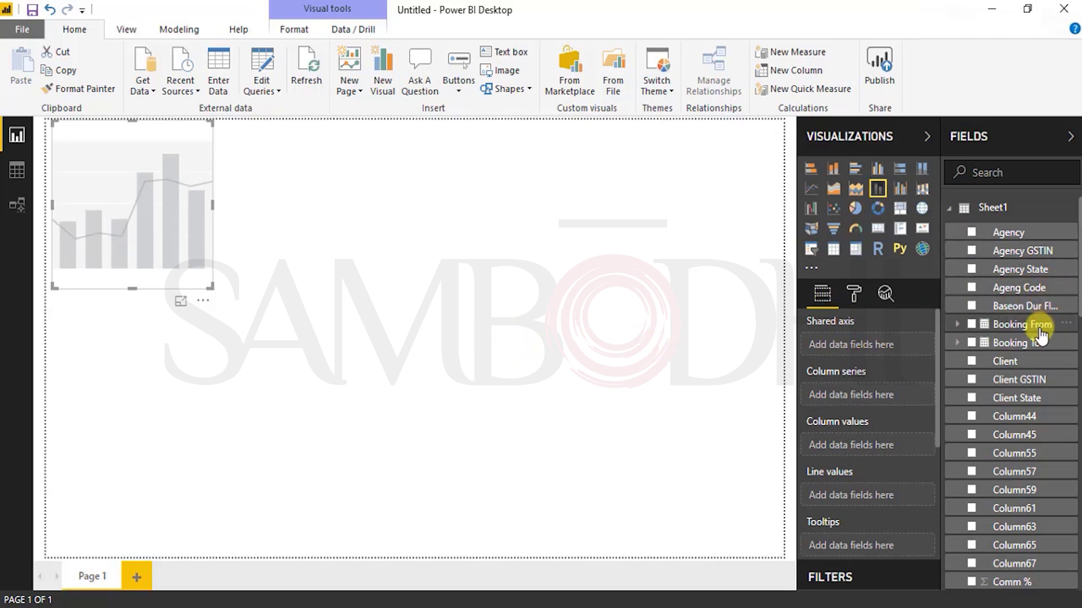
pyautogui.moveTo(1040, 333); pyautogui.dragTo(1076, 397)
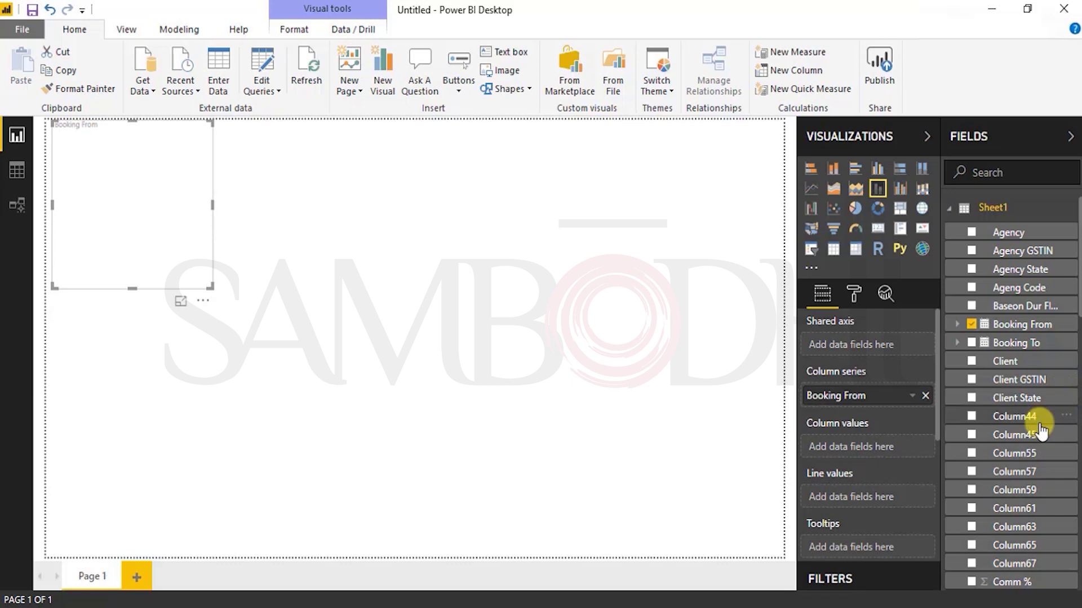
pyautogui.scroll(-5, 1041, 431)
pyautogui.scroll(-3, 1042, 431)
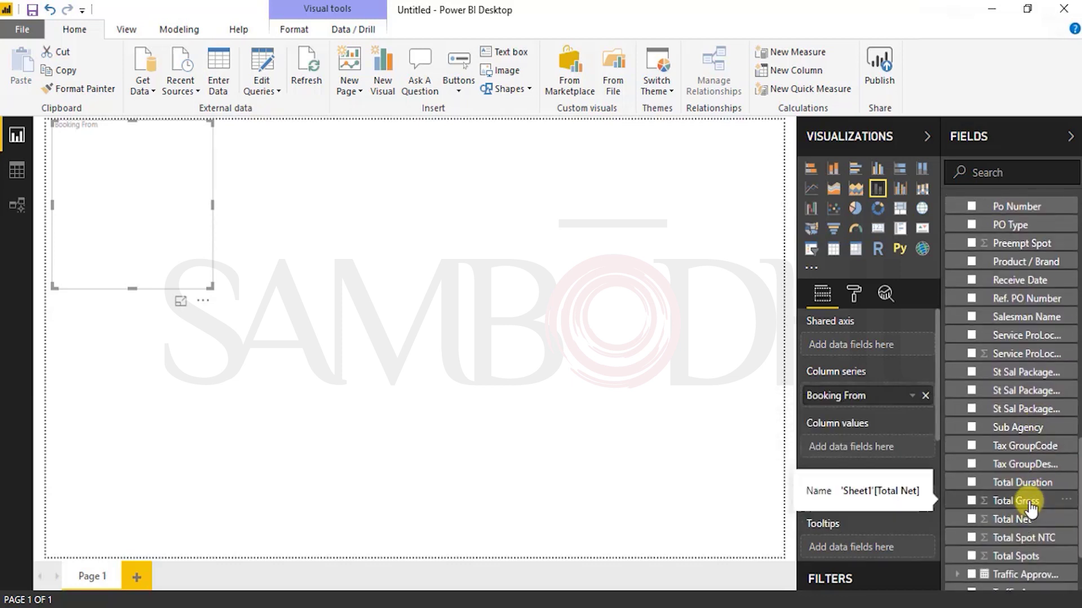
pyautogui.moveTo(971, 482); pyautogui.dragTo(922, 472)
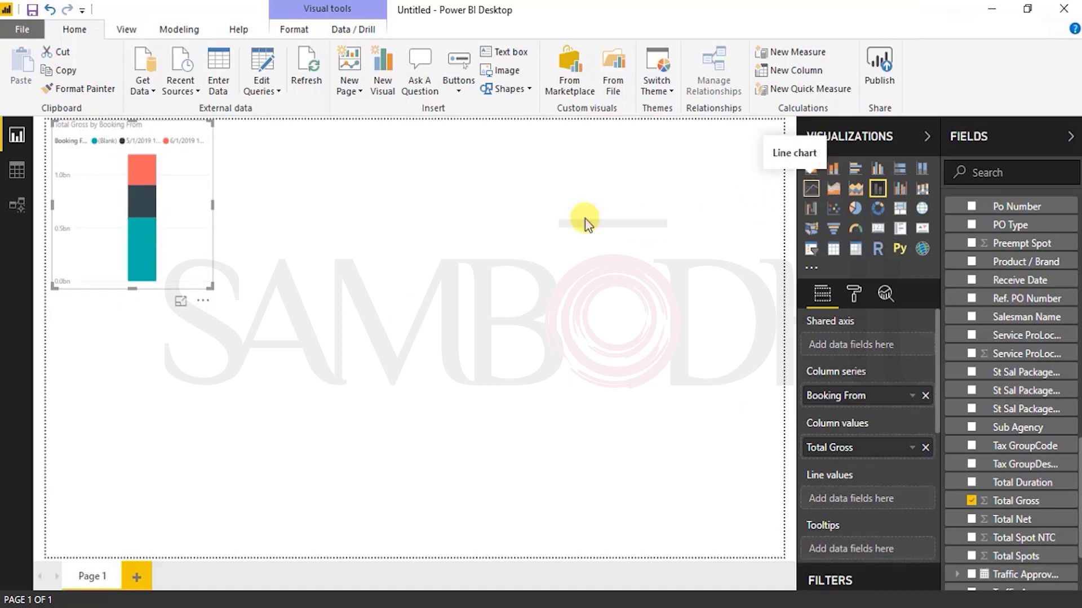
# Step: Enlarge the chart across most of the canvas and convert it to a line chart
pyautogui.moveTo(212, 287); pyautogui.dragTo(646, 519)
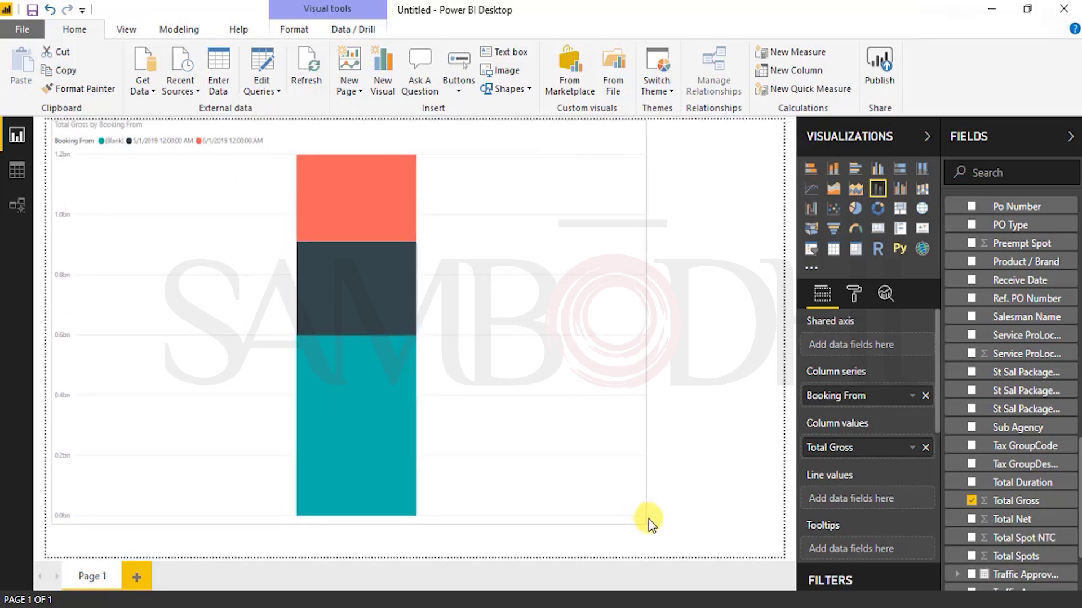
pyautogui.moveTo(376, 461)
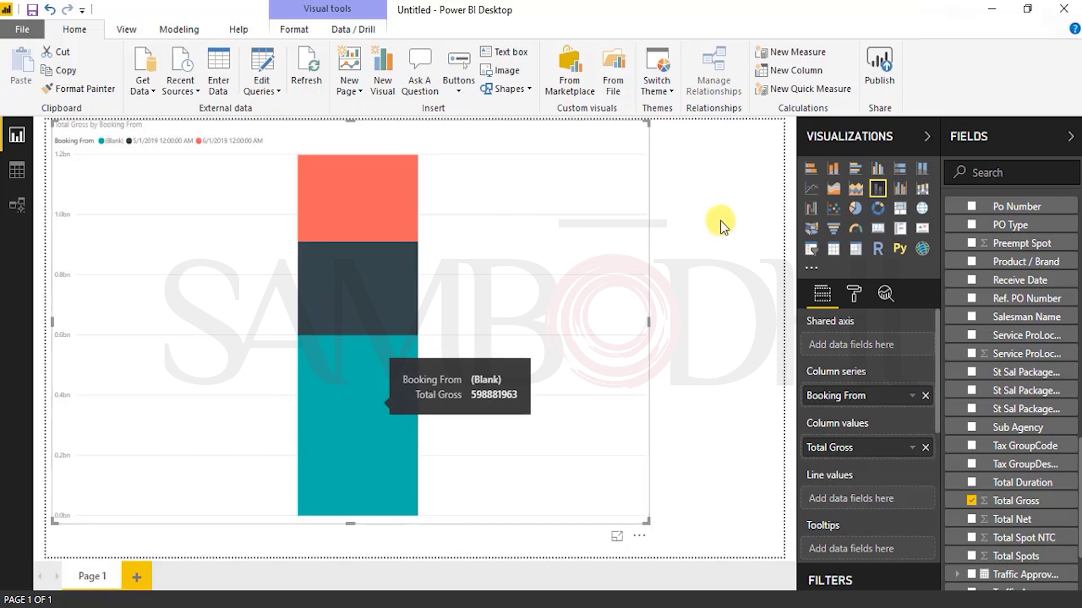
pyautogui.click(812, 191)
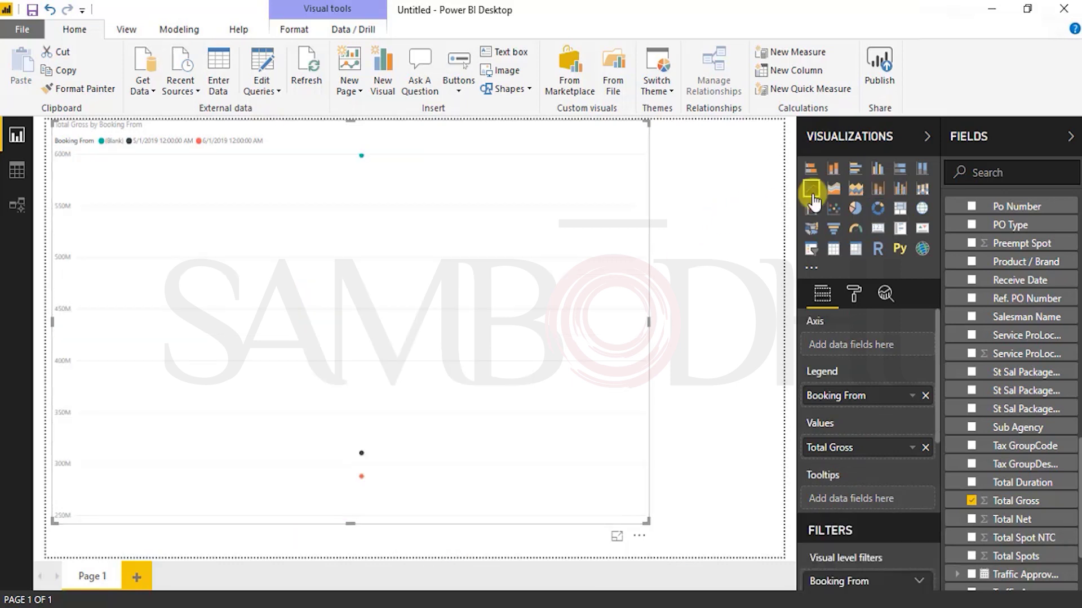
# Step: Put Booking From on Axis and Total Gross in Values as a pie chart, with (Blank) at 50%
pyautogui.moveTo(857, 396); pyautogui.dragTo(855, 346)
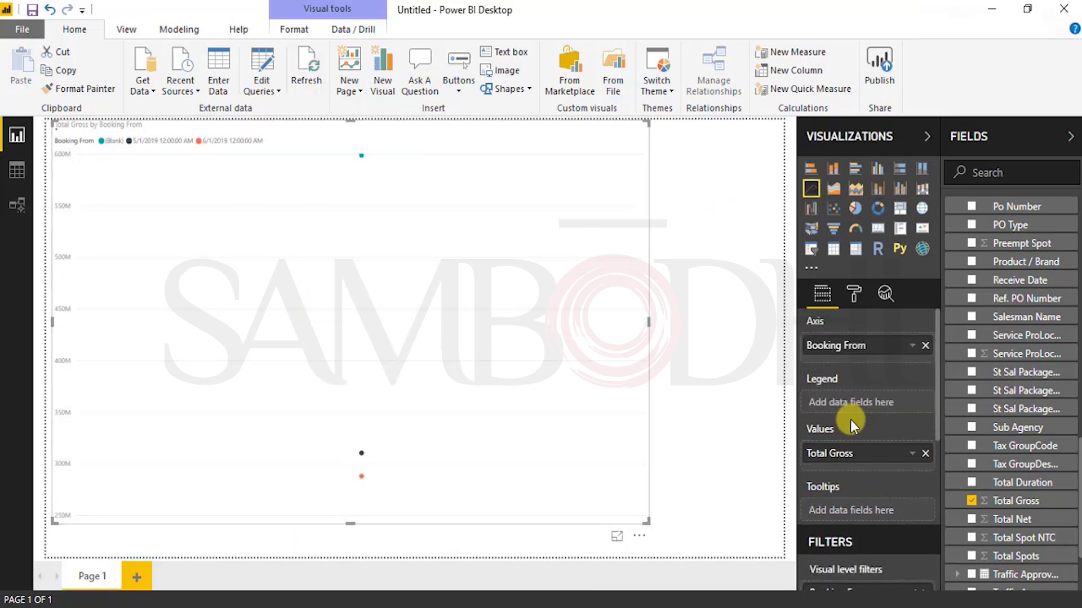
pyautogui.moveTo(847, 453); pyautogui.dragTo(851, 396)
pyautogui.moveTo(848, 500); pyautogui.dragTo(851, 447)
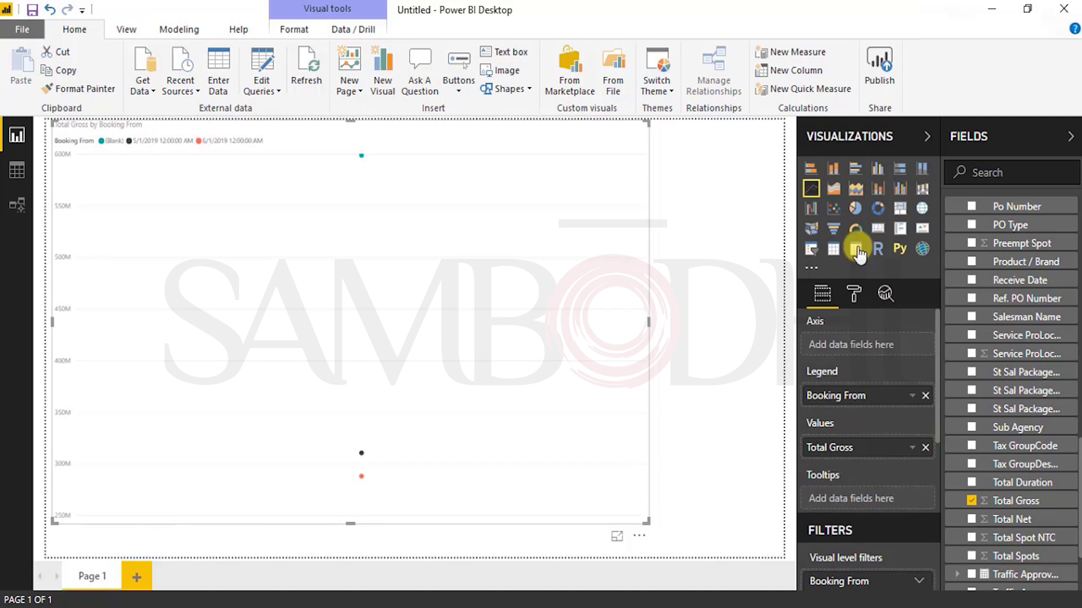
pyautogui.click(856, 208)
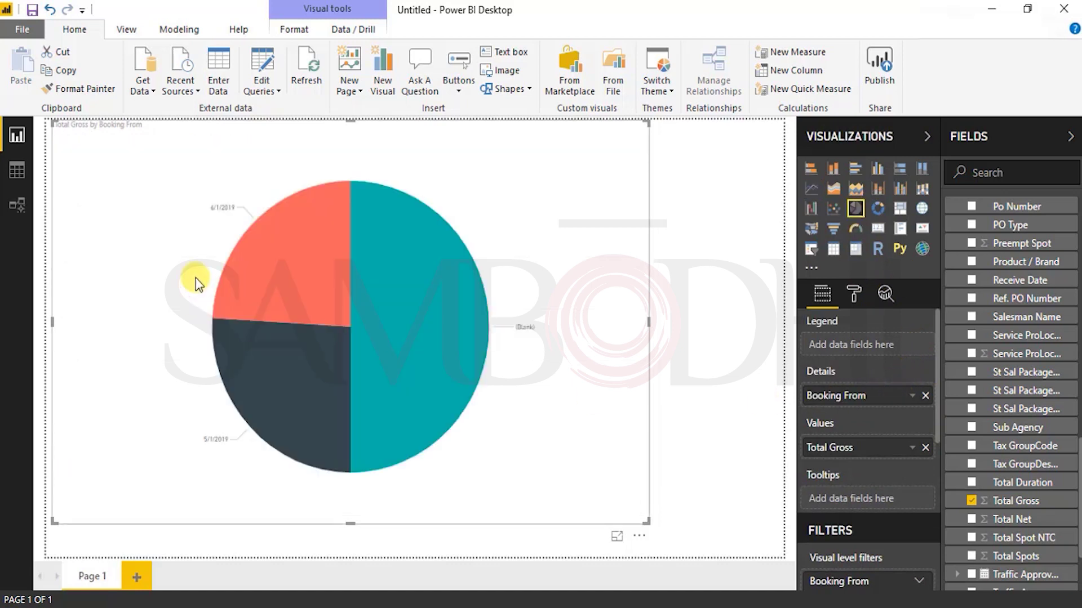
pyautogui.moveTo(275, 267)
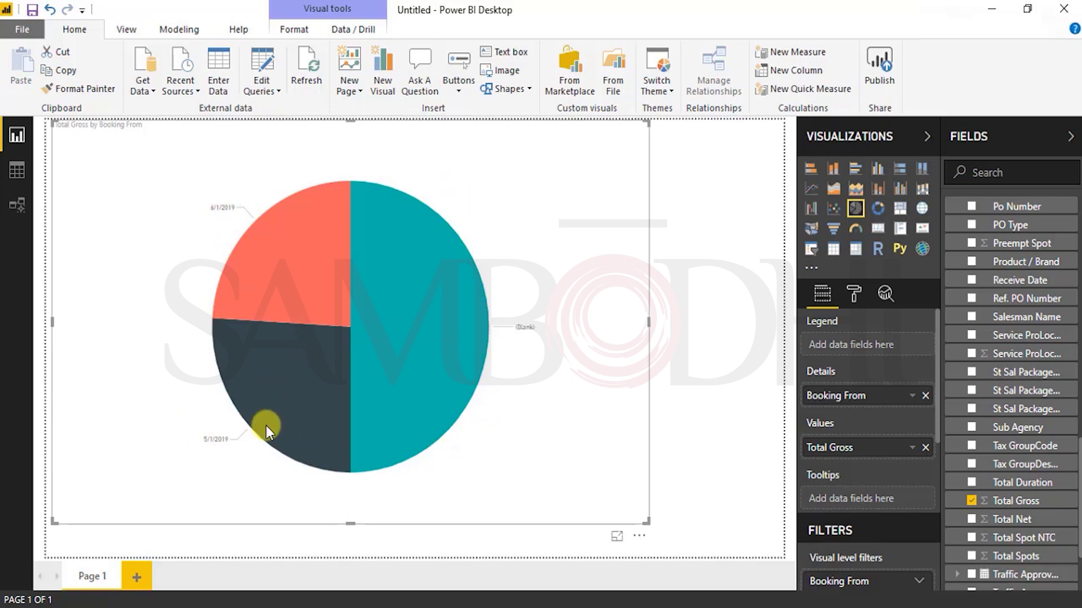
pyautogui.moveTo(255, 239)
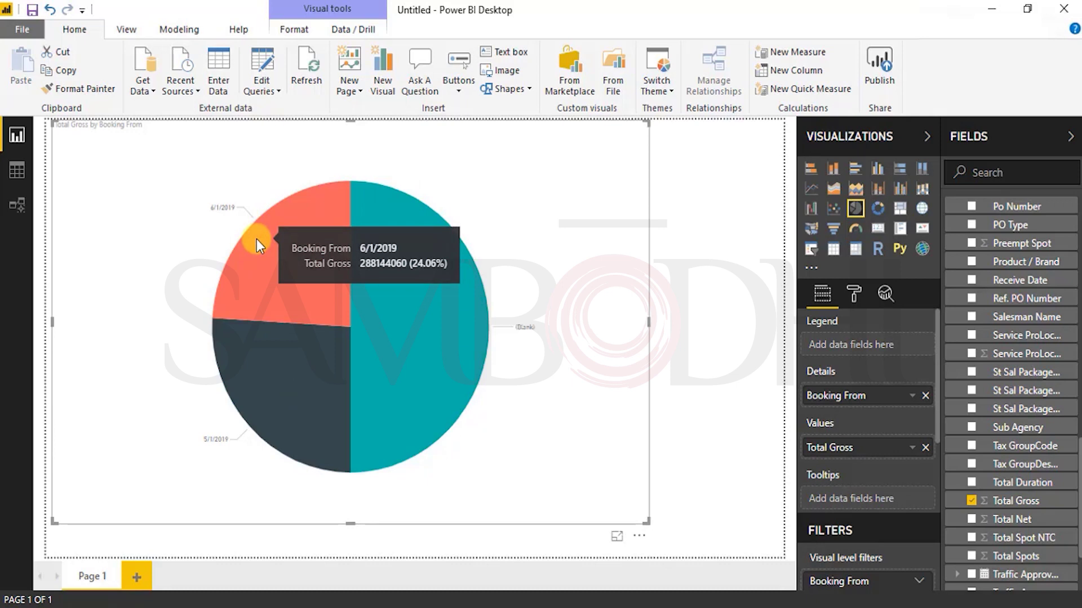
pyautogui.moveTo(282, 400)
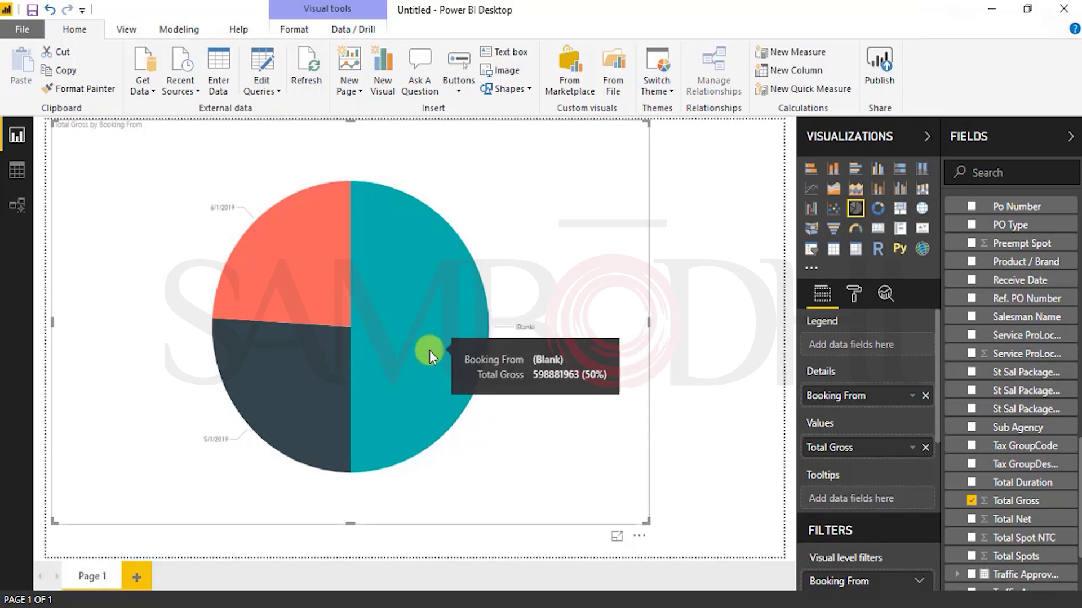
# Step: Inspect the Booking From dates in the Sheet1 table without filtering, then return to the pie chart
pyautogui.click(17, 213)
pyautogui.click(17, 169)
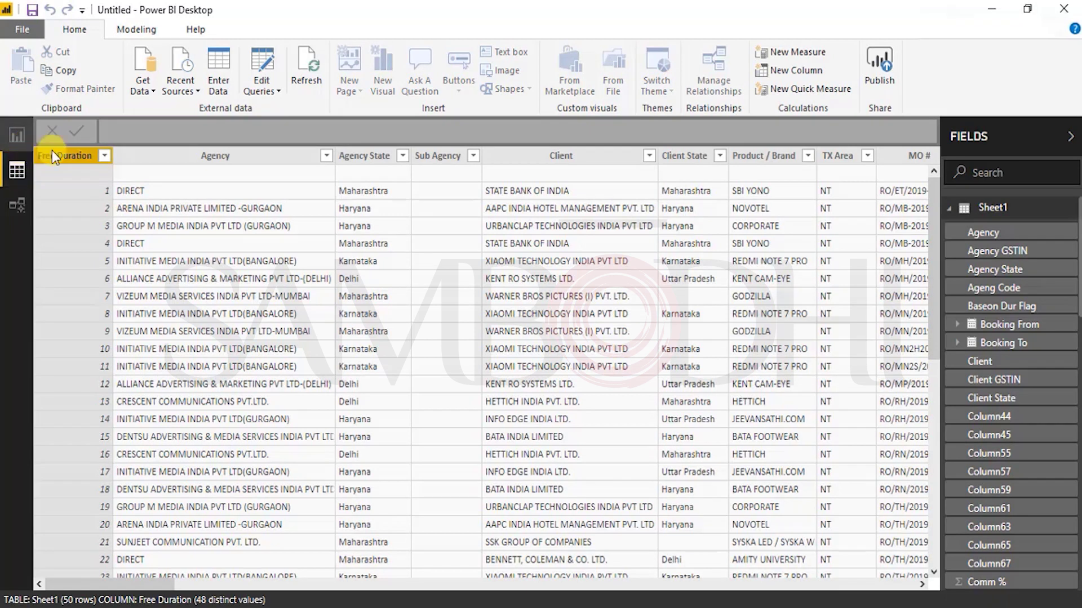
pyautogui.moveTo(157, 584); pyautogui.dragTo(281, 586)
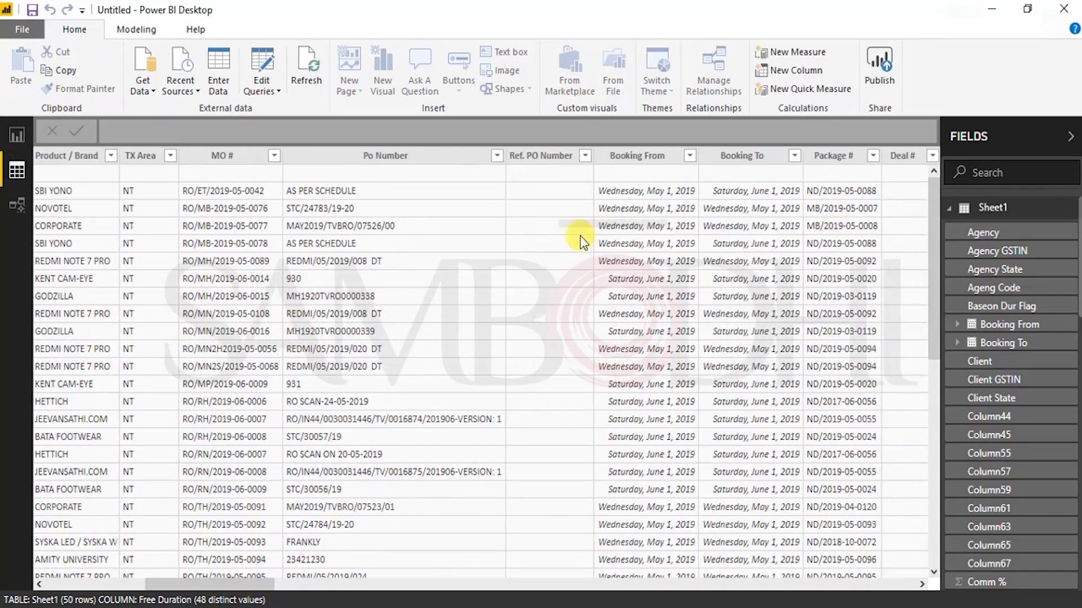
pyautogui.click(688, 158)
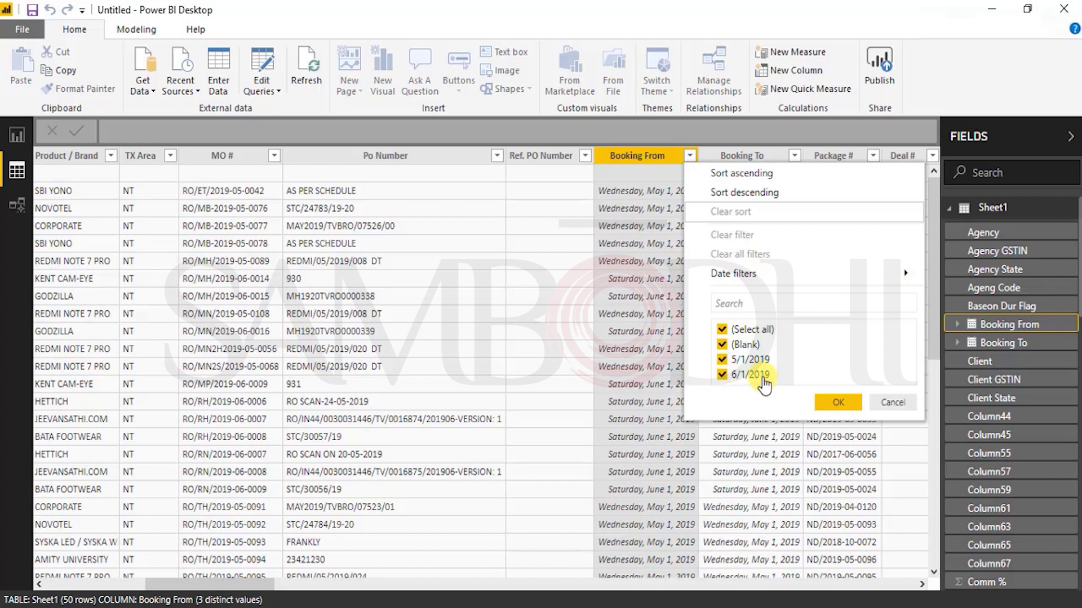
pyautogui.click(893, 402)
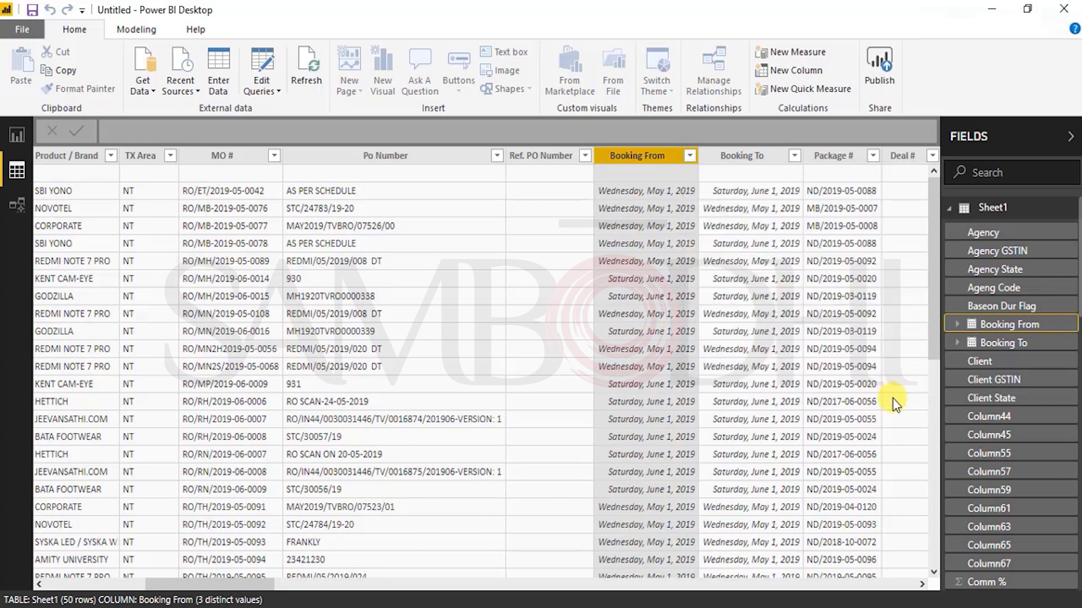
pyautogui.click(18, 132)
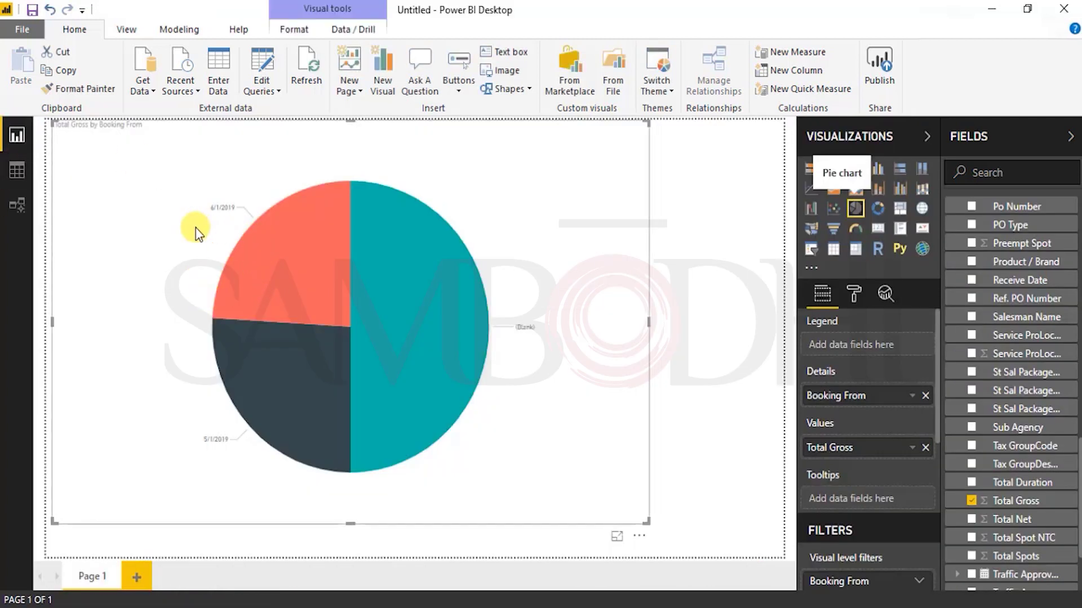
pyautogui.click(269, 257)
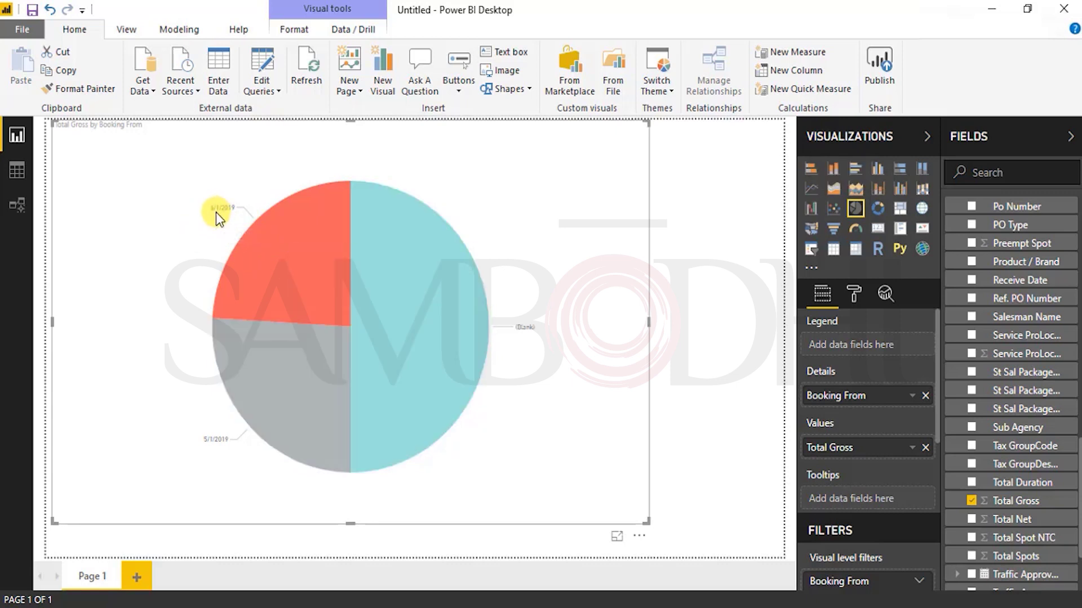
pyautogui.click(285, 364)
pyautogui.click(287, 249)
pyautogui.moveTo(294, 280)
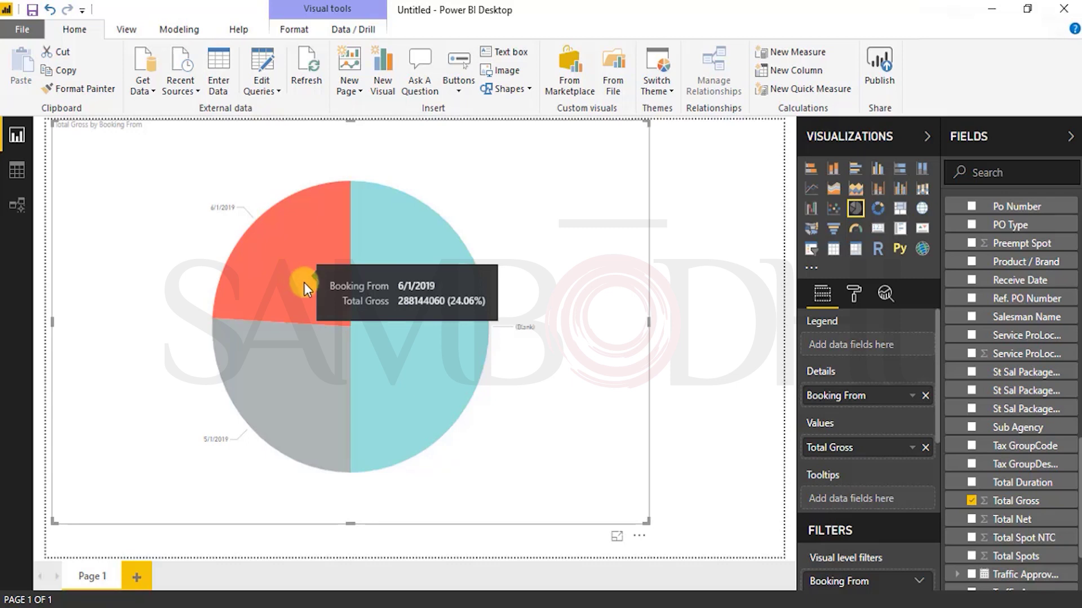
pyautogui.moveTo(320, 407)
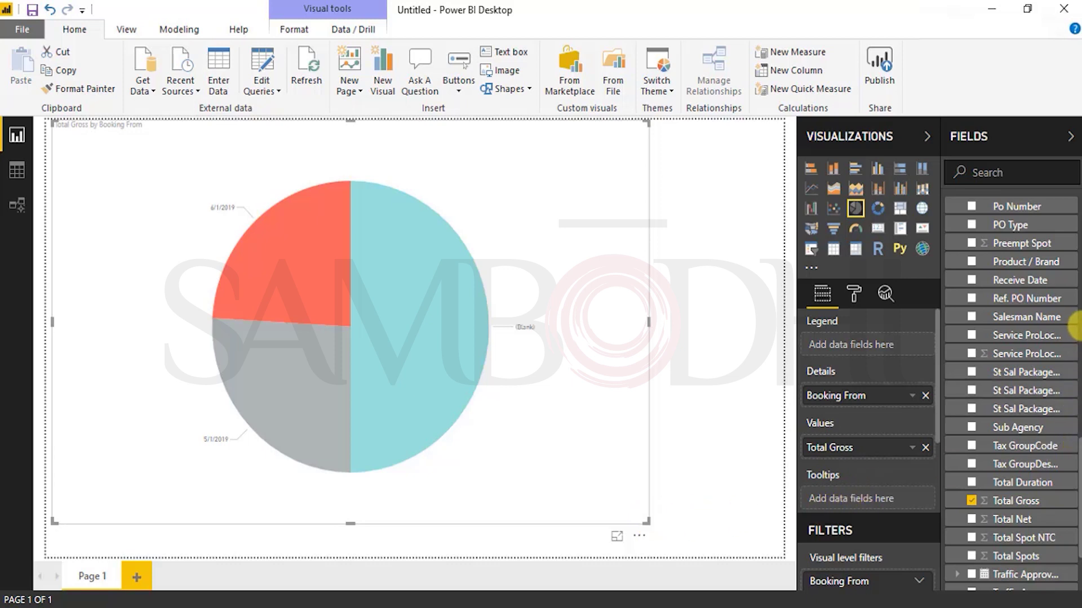
# Step: Add Currency to the pie chart's Tooltips so slices show First Currency INR
pyautogui.moveTo(1017, 281)
pyautogui.mouseDown()
pyautogui.moveTo(994, 301)
pyautogui.moveTo(1003, 295)
pyautogui.mouseUp()
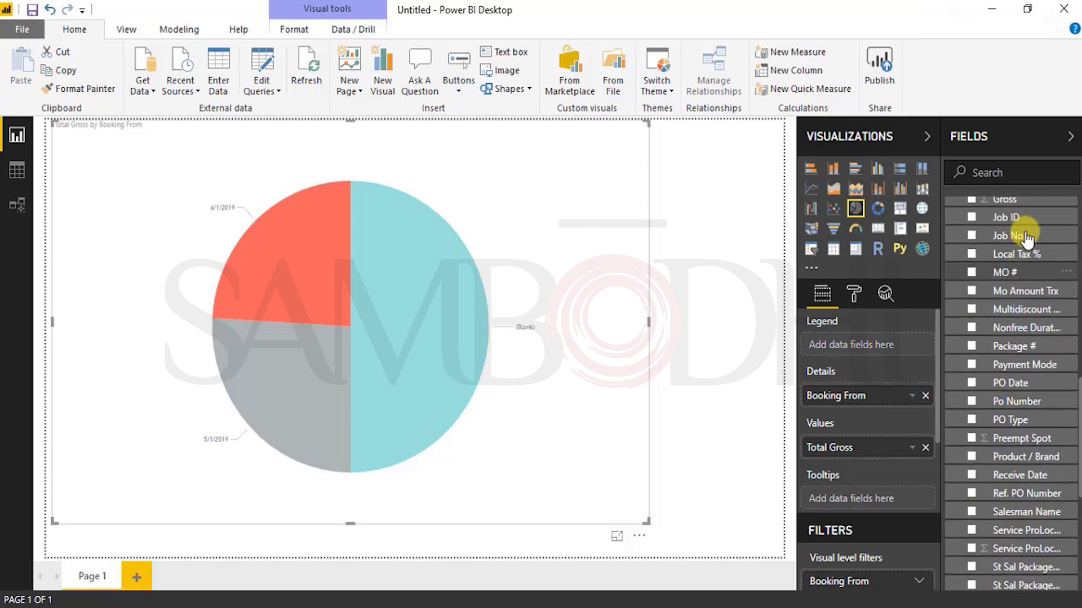
pyautogui.scroll(5, 1024, 235)
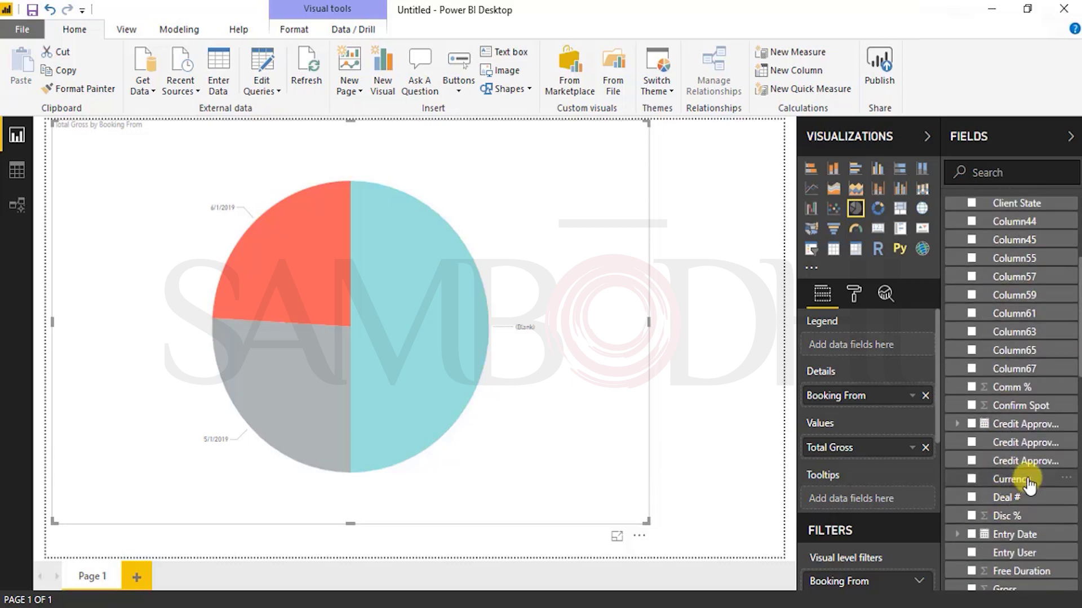
pyautogui.moveTo(1028, 484); pyautogui.dragTo(907, 503)
pyautogui.moveTo(288, 366)
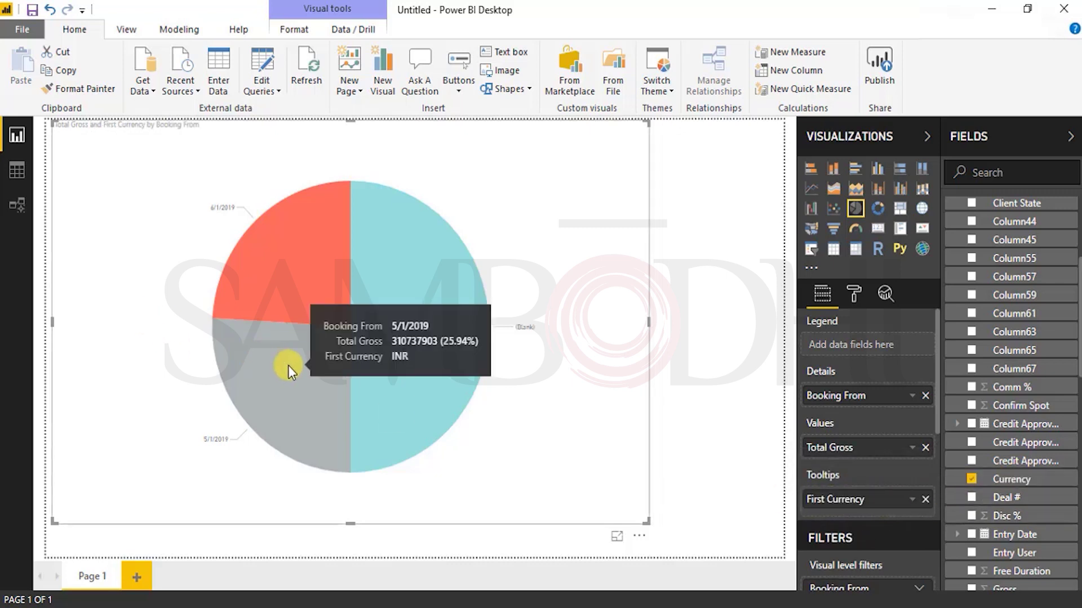
pyautogui.moveTo(282, 274)
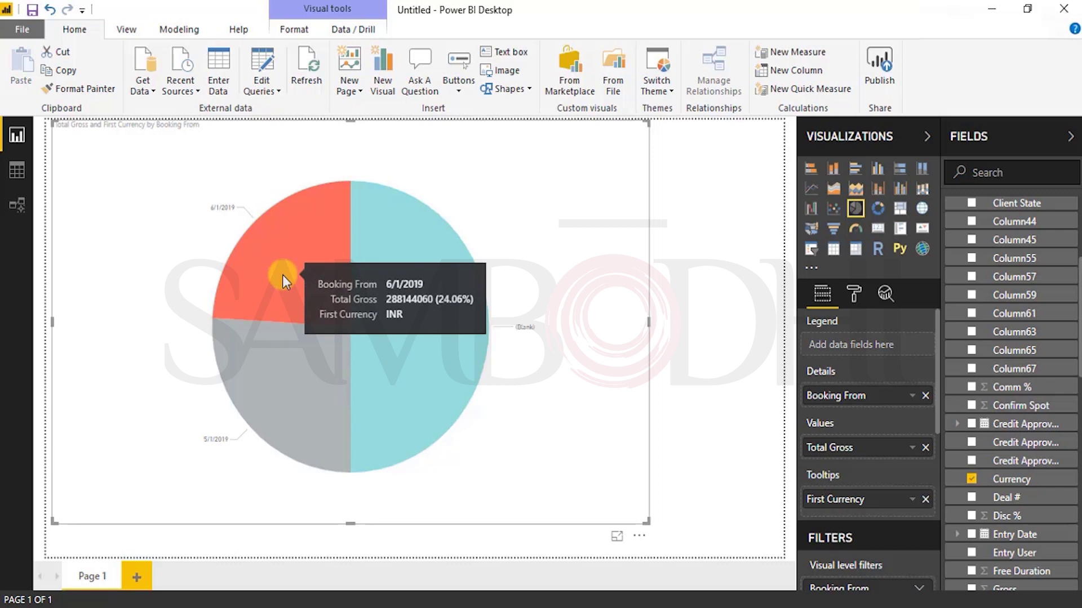
pyautogui.moveTo(394, 247)
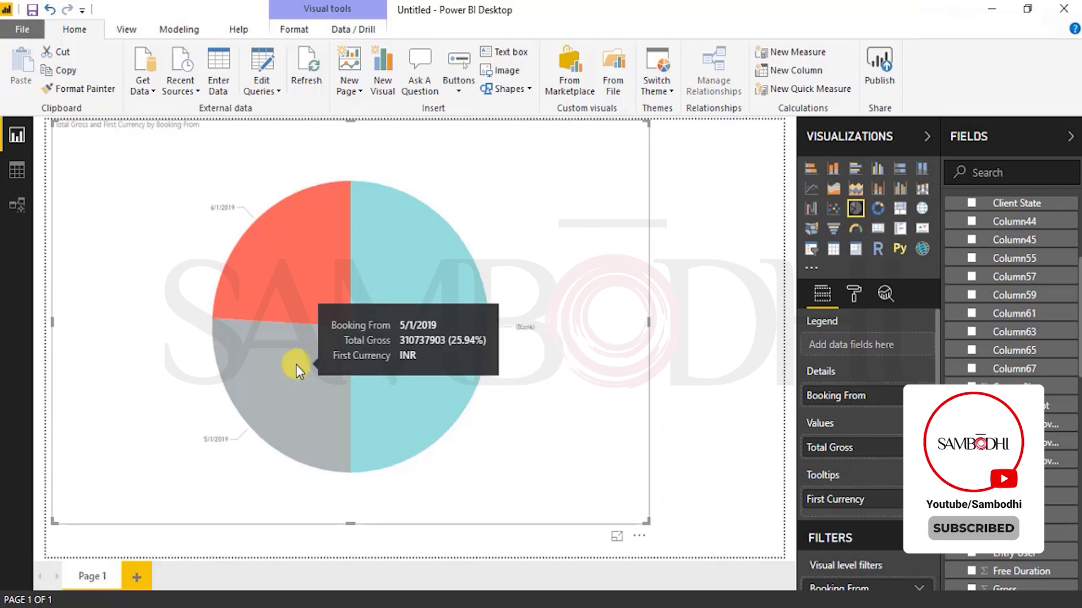
pyautogui.moveTo(410, 340)
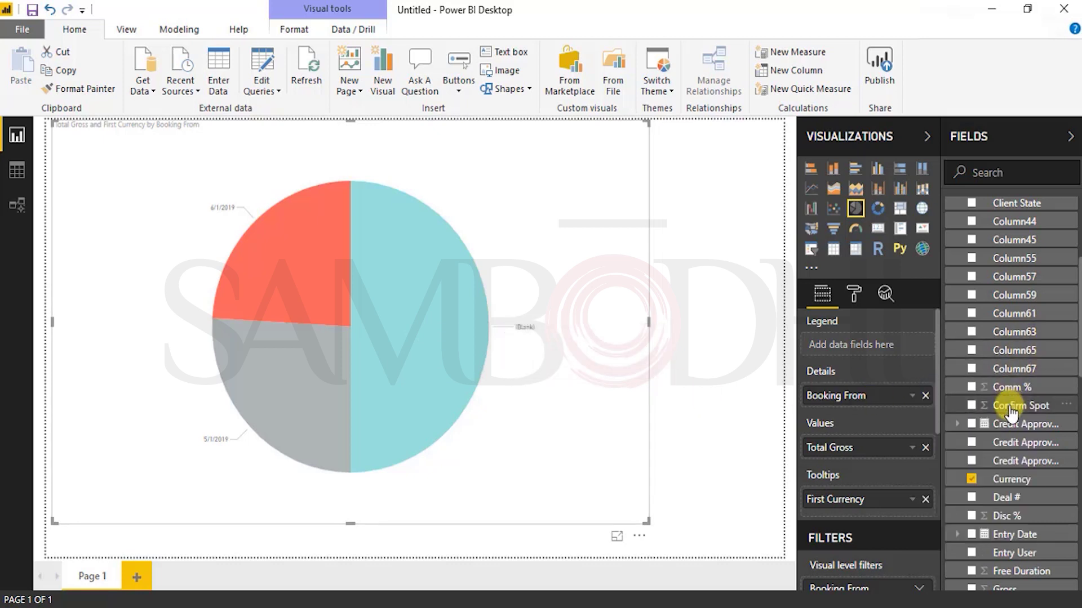
pyautogui.scroll(3, 1008, 394)
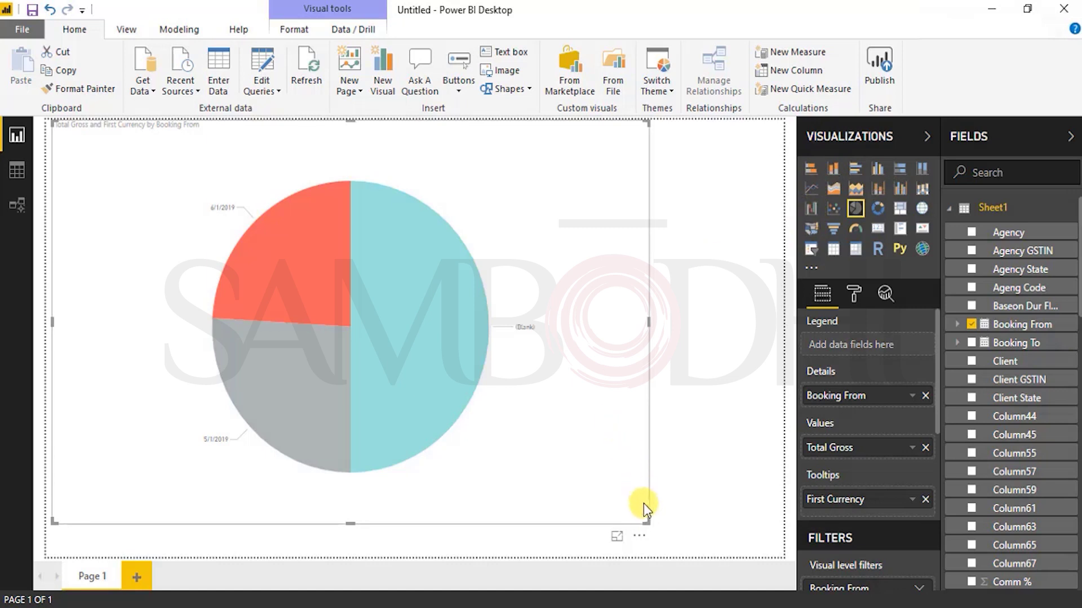
# Step: Shrink the pie chart visual by dragging its corner
pyautogui.moveTo(647, 526); pyautogui.dragTo(563, 461)
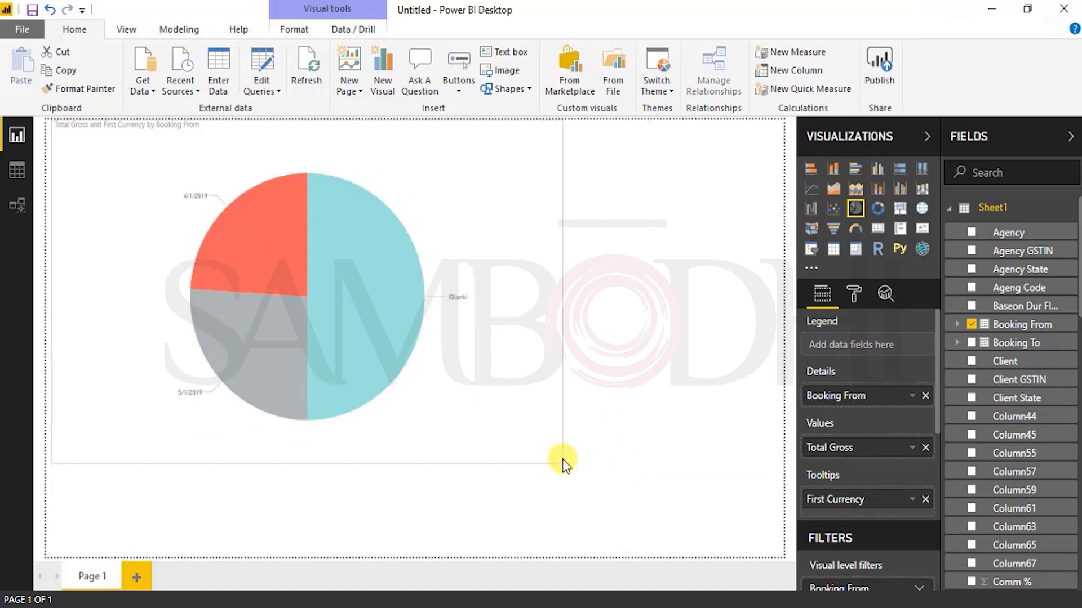
pyautogui.scroll(-5, 924, 423)
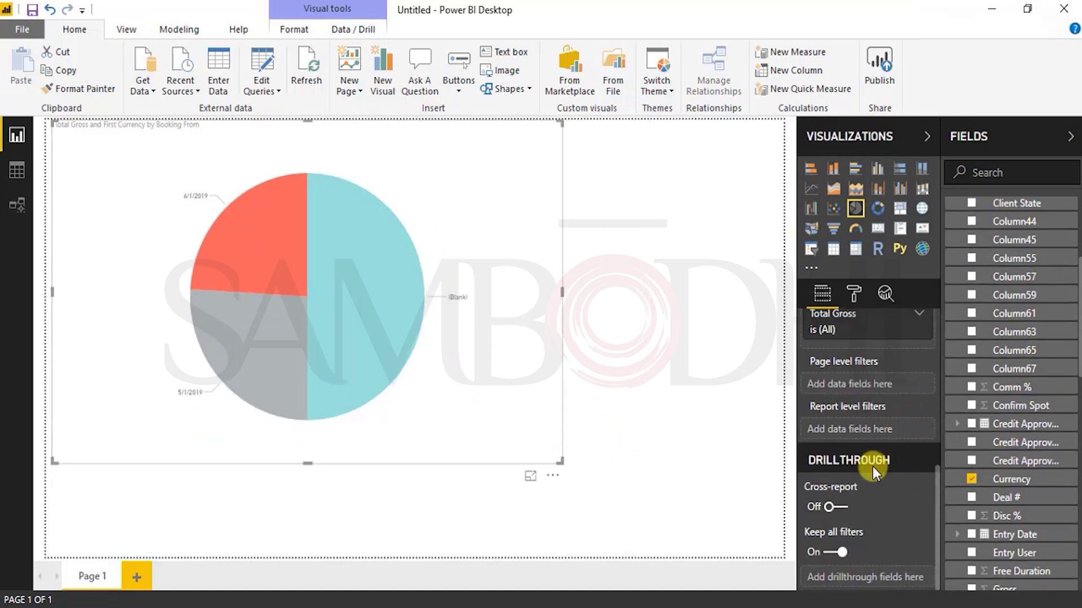
pyautogui.scroll(3, 853, 449)
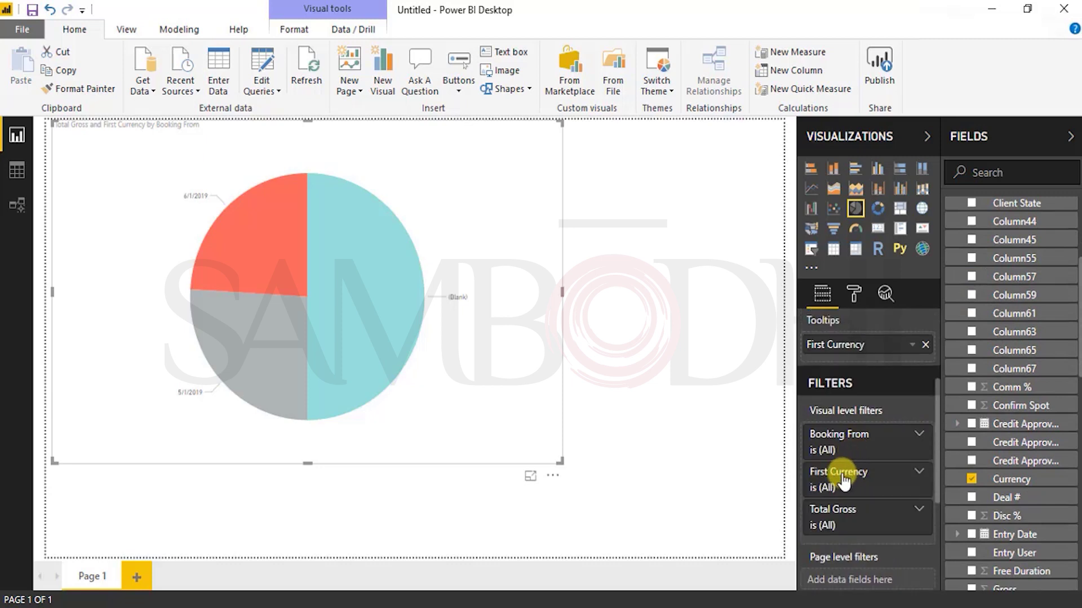
# Step: Uncheck (Blank) in the Booking From filter, leaving only 5/1/2019 and 6/1/2019 slices
pyautogui.click(911, 443)
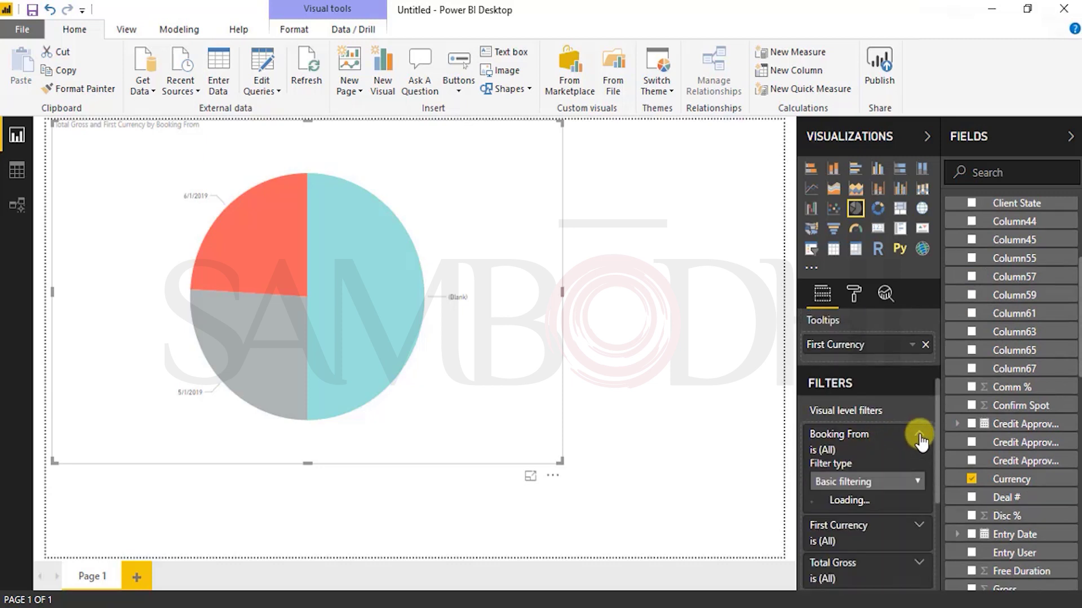
pyautogui.click(838, 503)
pyautogui.click(814, 517)
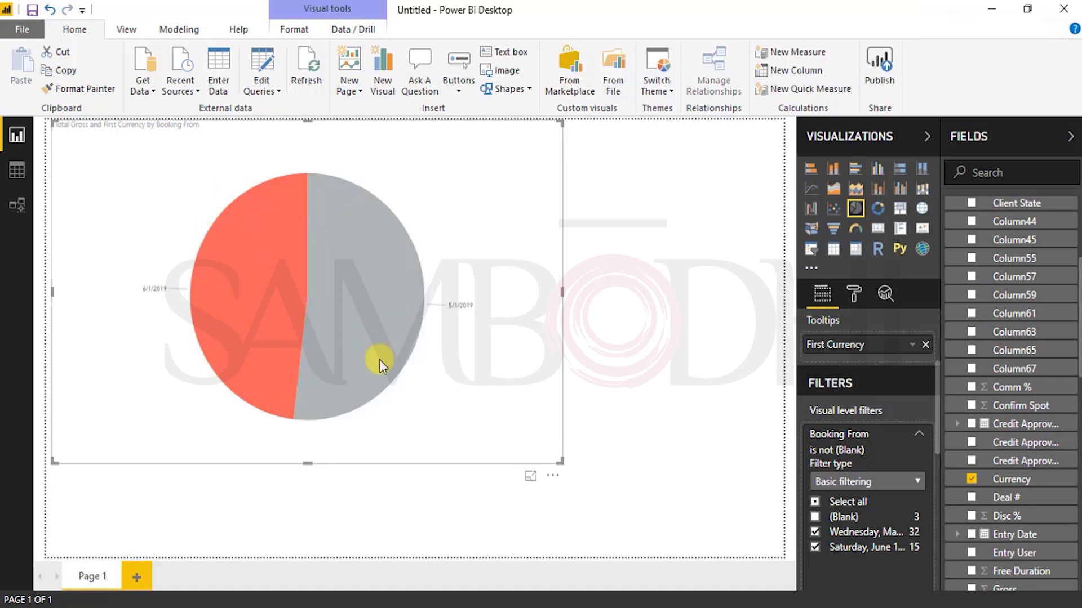
pyautogui.moveTo(356, 252)
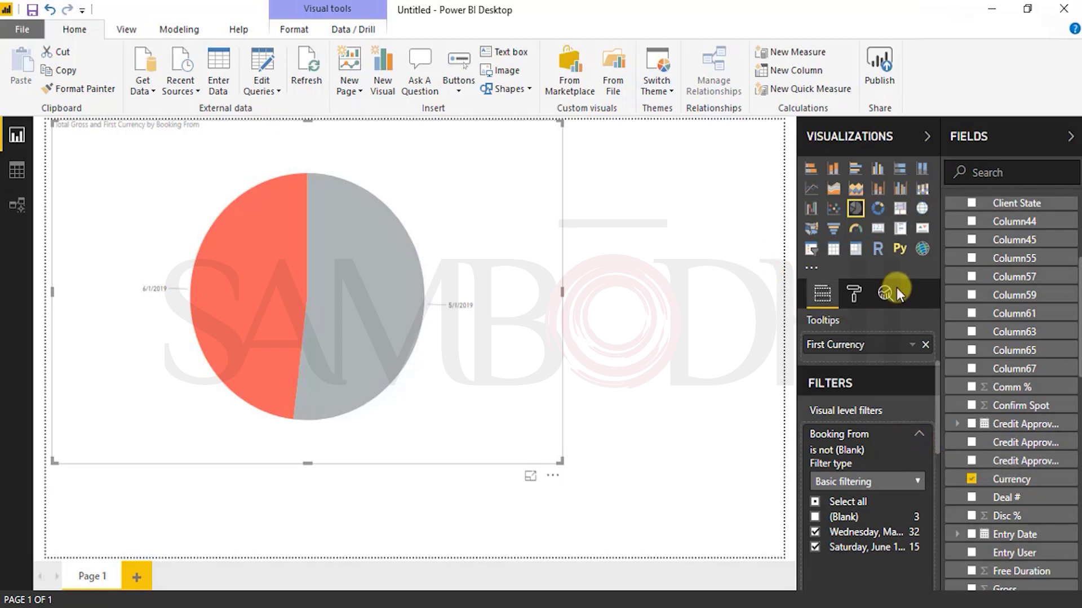
pyautogui.scroll(-3, 845, 431)
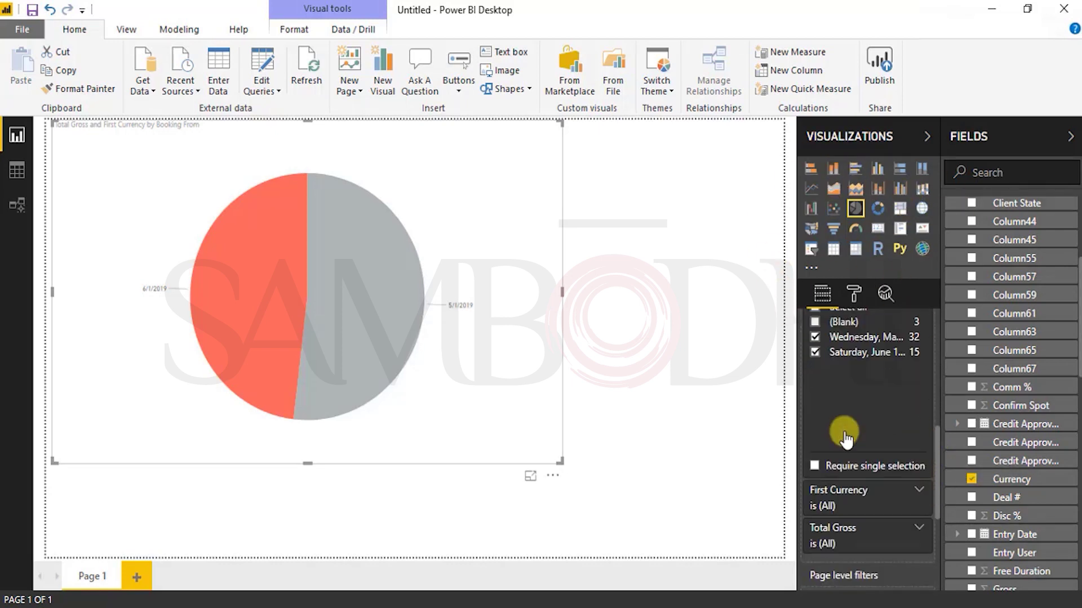
pyautogui.scroll(-5, 847, 438)
pyautogui.scroll(8, 845, 433)
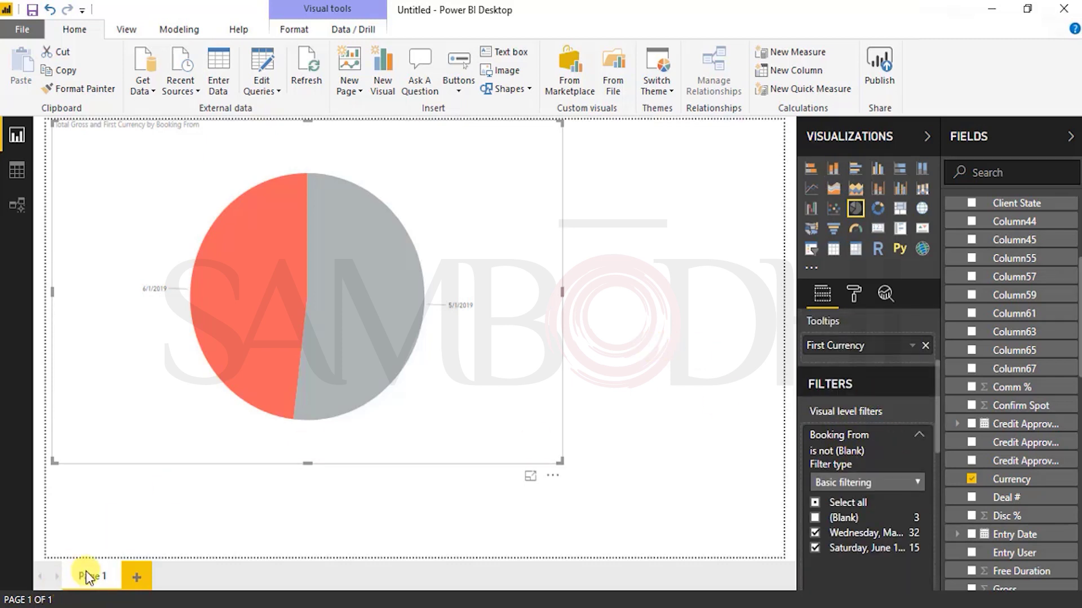
pyautogui.scroll(-5, 895, 494)
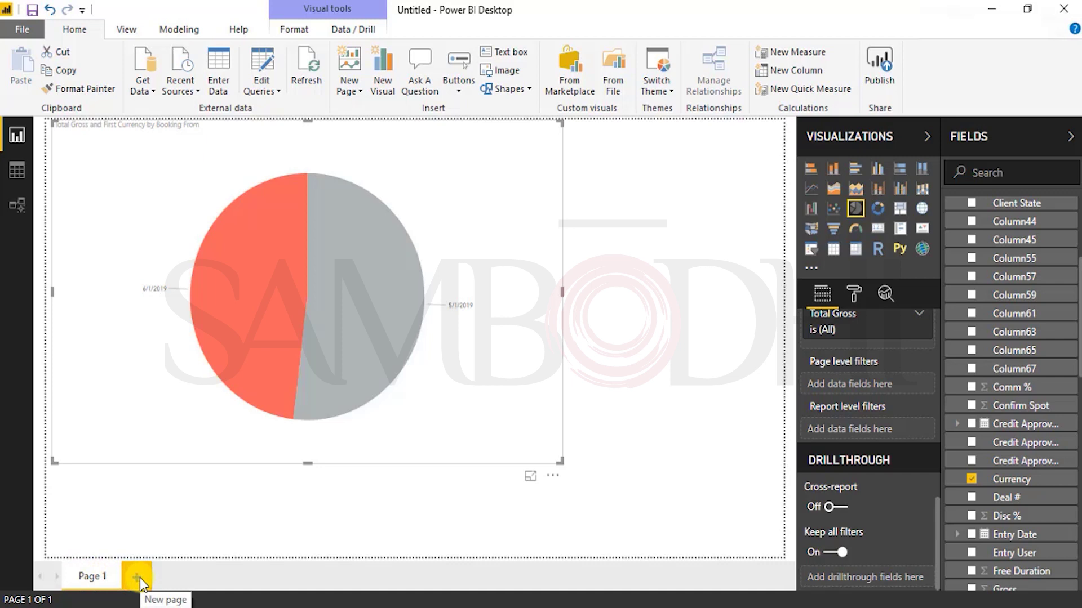
# Step: Add blank Page 2 and Page 3, then set Page 3 as hidden
pyautogui.click(137, 577)
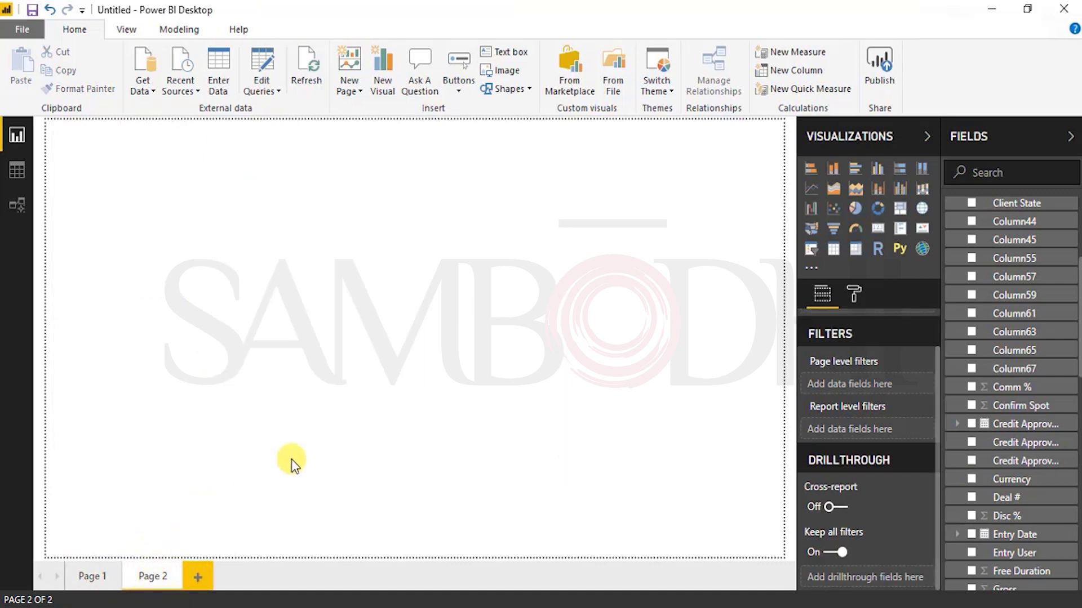
pyautogui.click(358, 92)
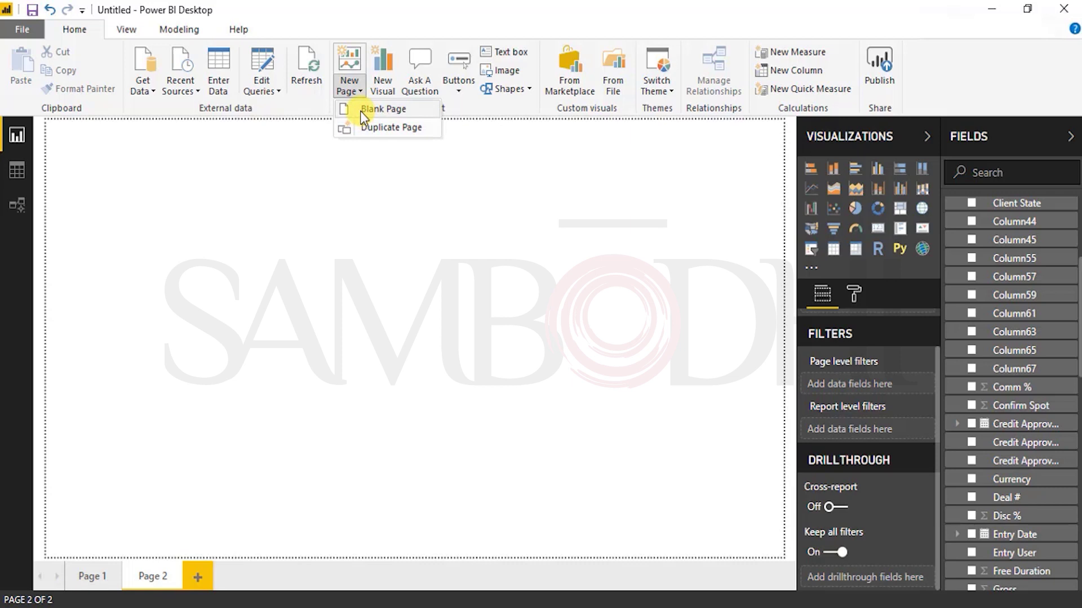
pyautogui.click(360, 110)
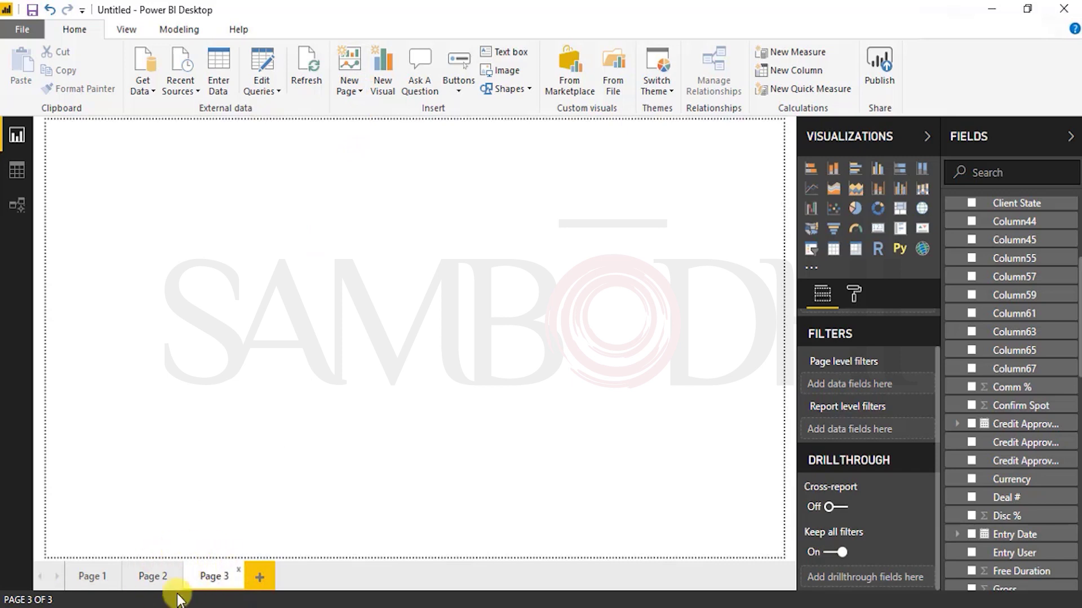
pyautogui.rightClick(213, 578)
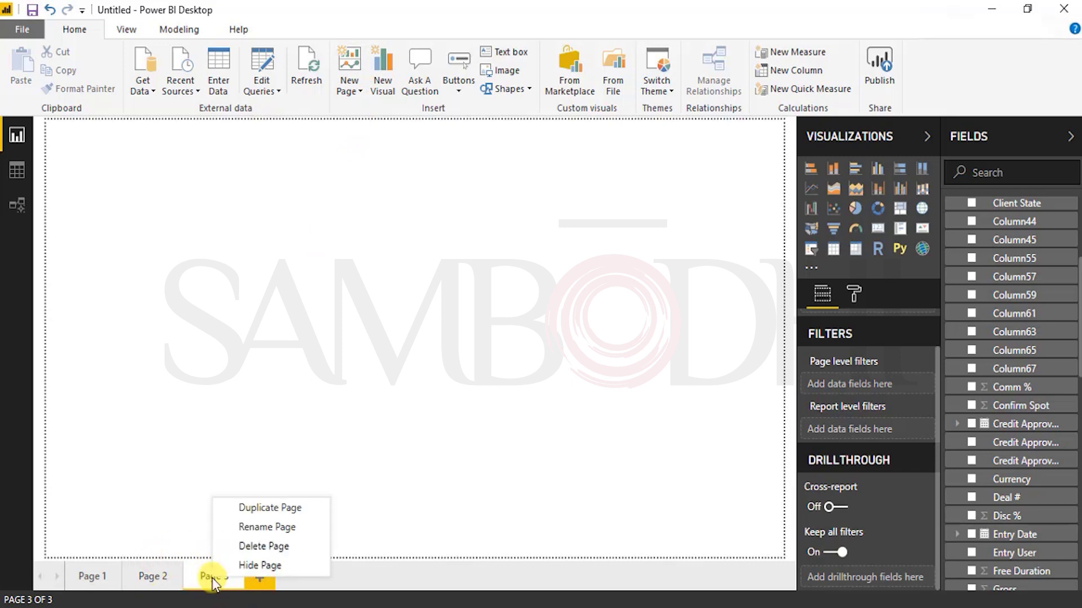
pyautogui.click(260, 566)
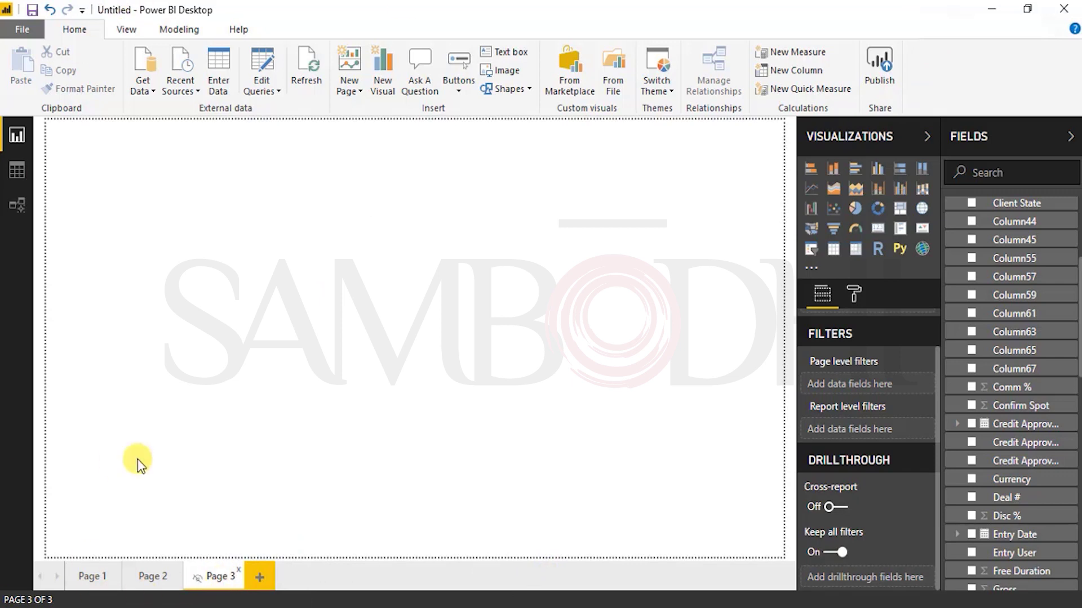
# Step: Remove the Page 3 tab and confirm the deletion, leaving Page 1 and Page 2
pyautogui.rightClick(220, 577)
pyautogui.click(262, 546)
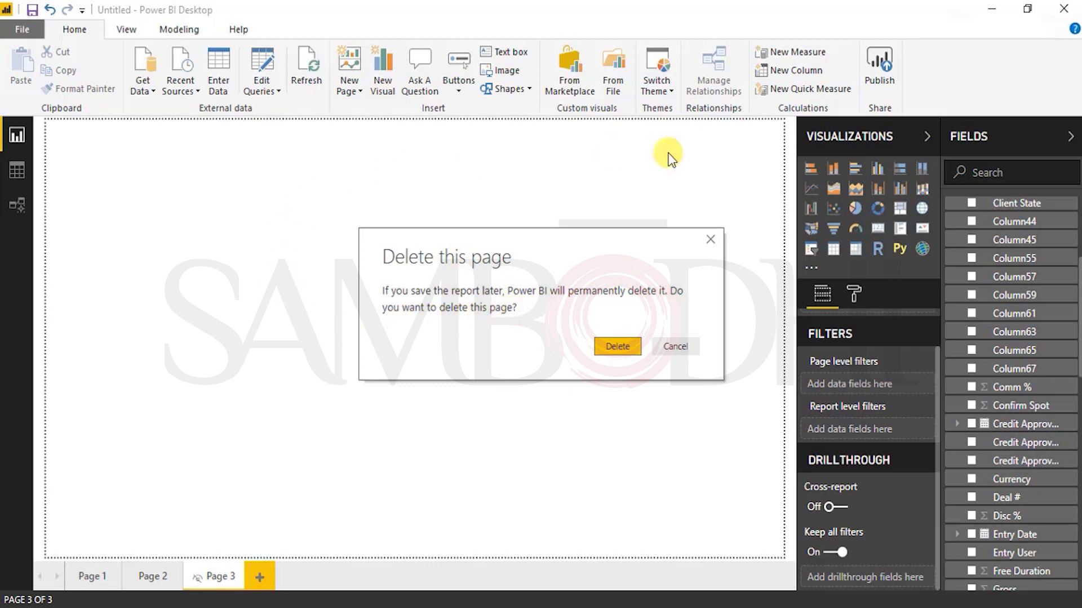
pyautogui.click(610, 348)
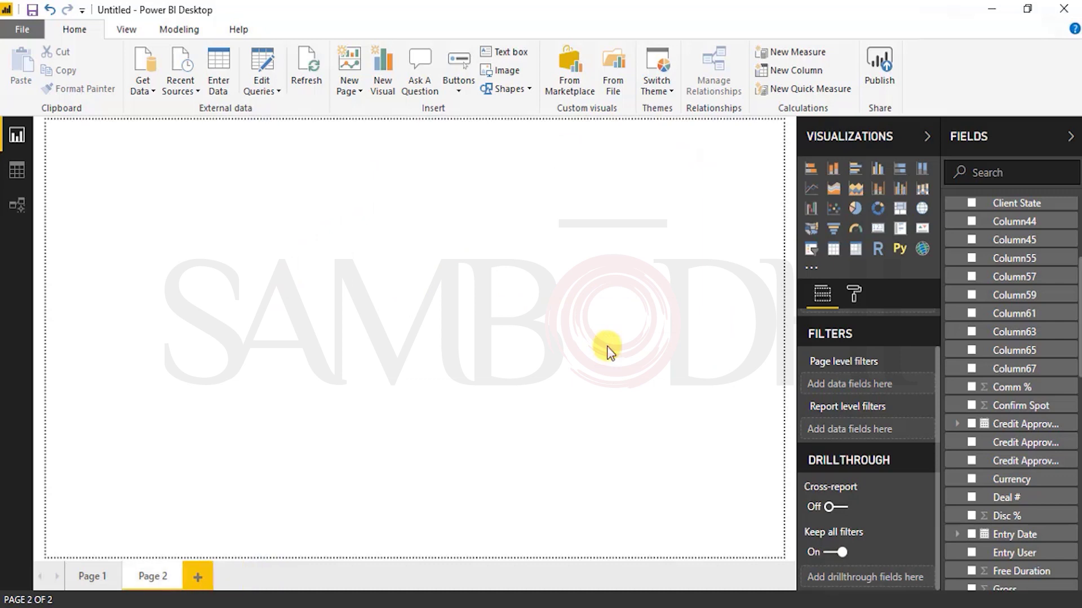